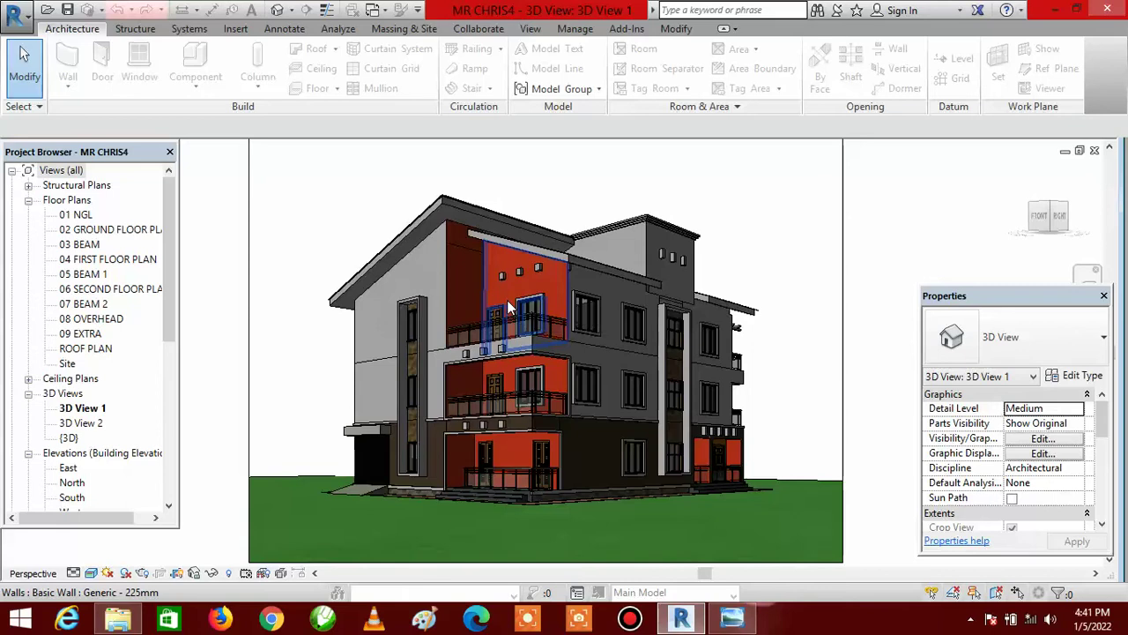
# - Browse the reference house photos in Windows Photo Viewer to examine their slatted roof overhangs, and return to the Revit model
pyautogui.click(745, 620)
pyautogui.click(598, 579)
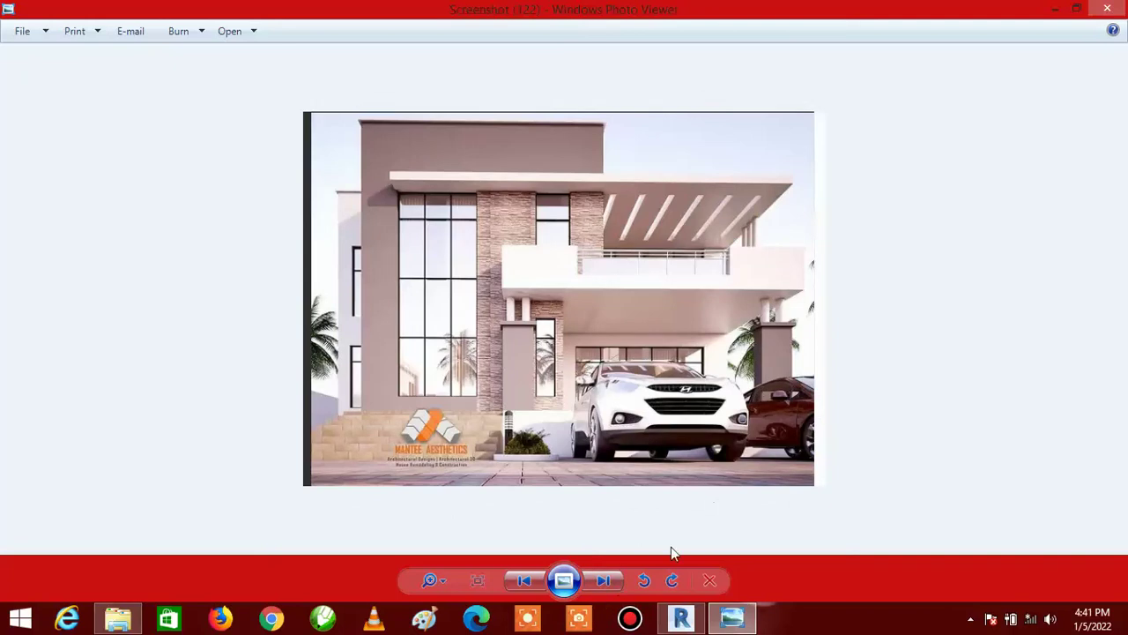
pyautogui.click(603, 580)
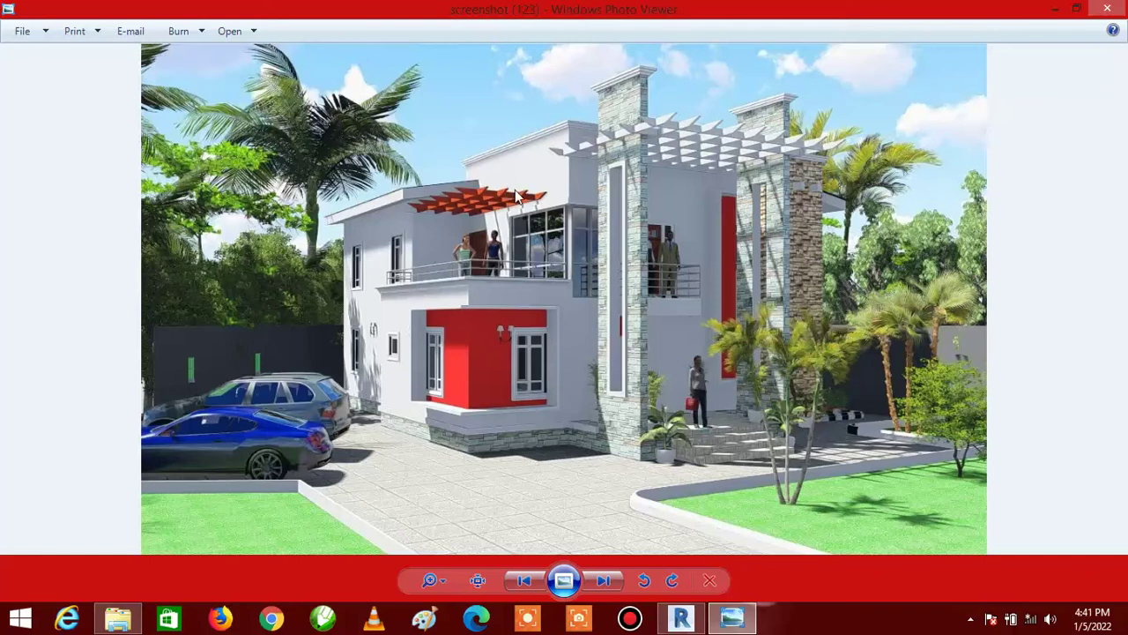
pyautogui.click(523, 581)
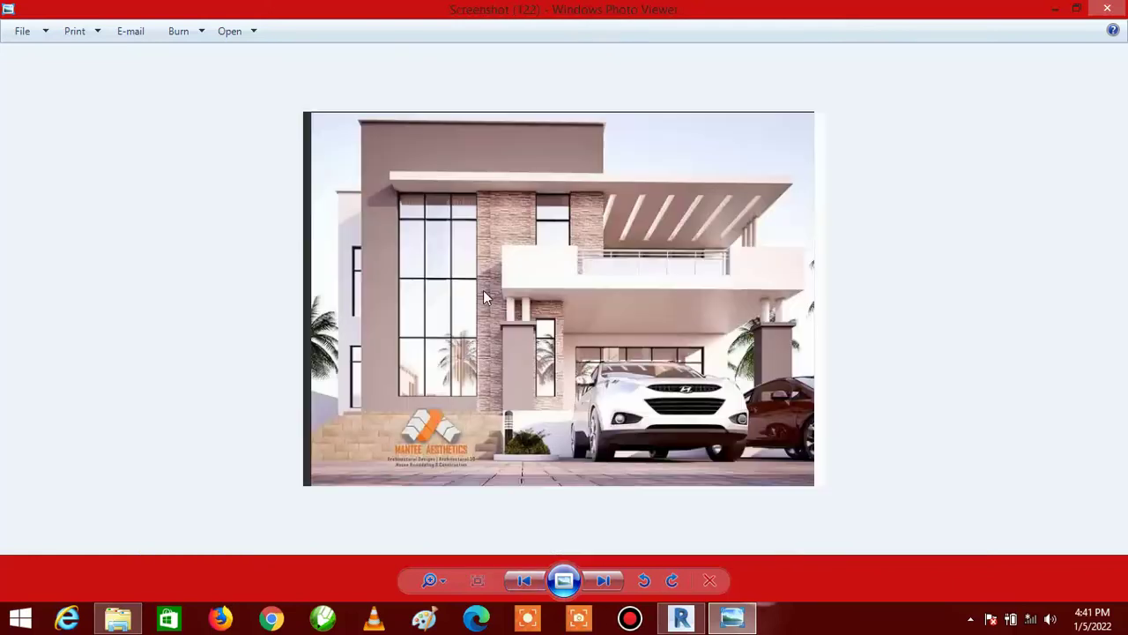
pyautogui.click(525, 580)
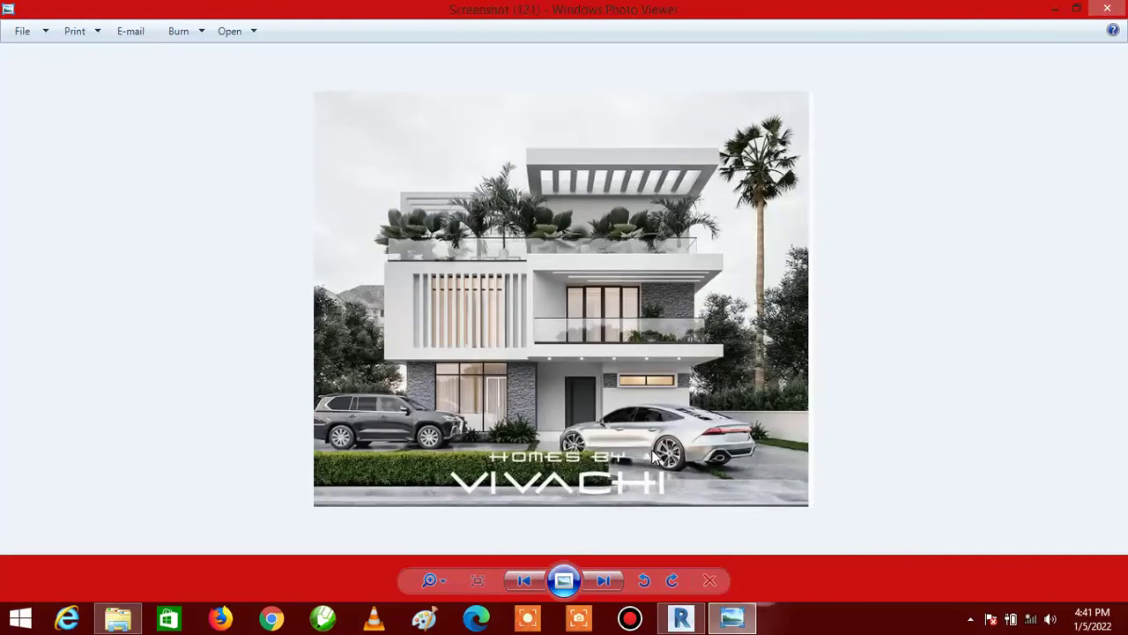
pyautogui.click(685, 492)
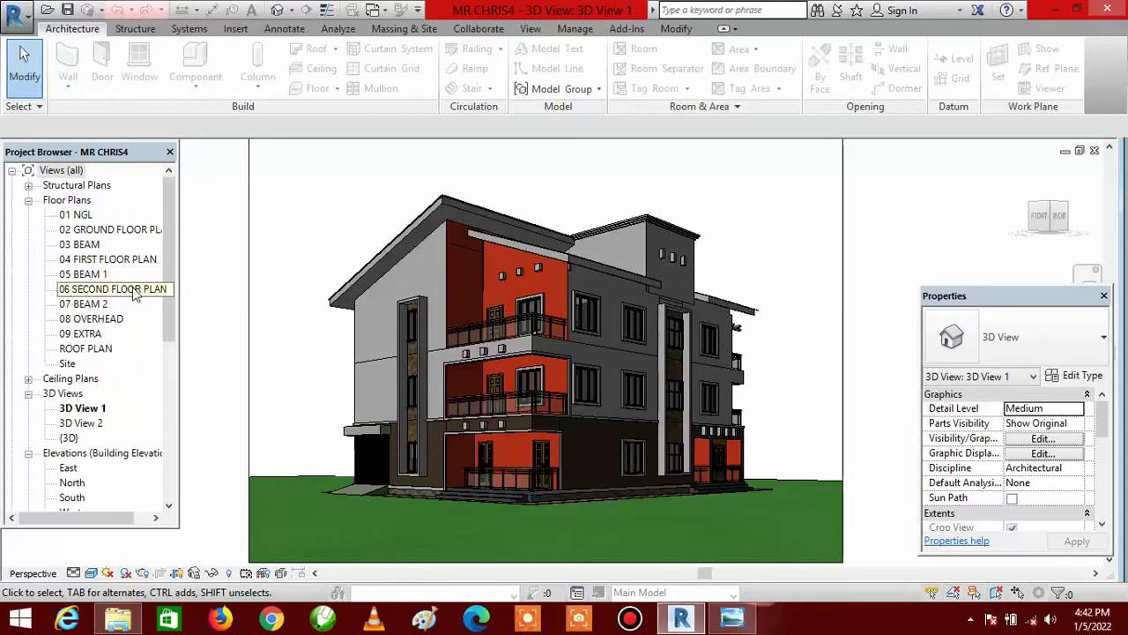
# - Open the 07 BEAM 2 floor plan to work on the building at that level
pyautogui.doubleClick(88, 304)
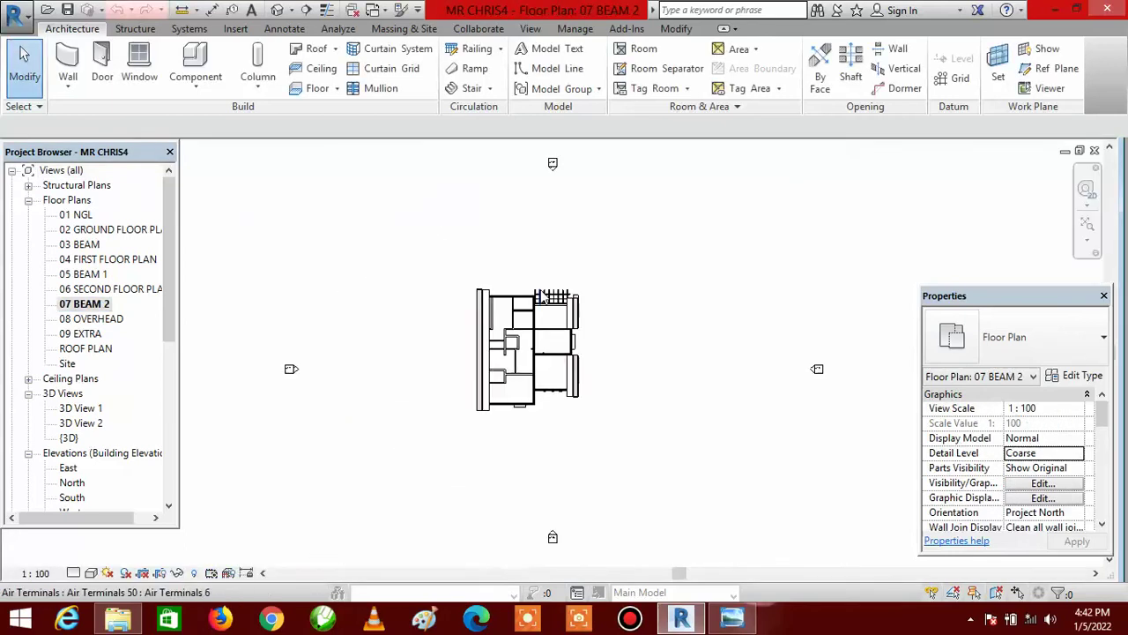
pyautogui.scroll(5, 573, 380)
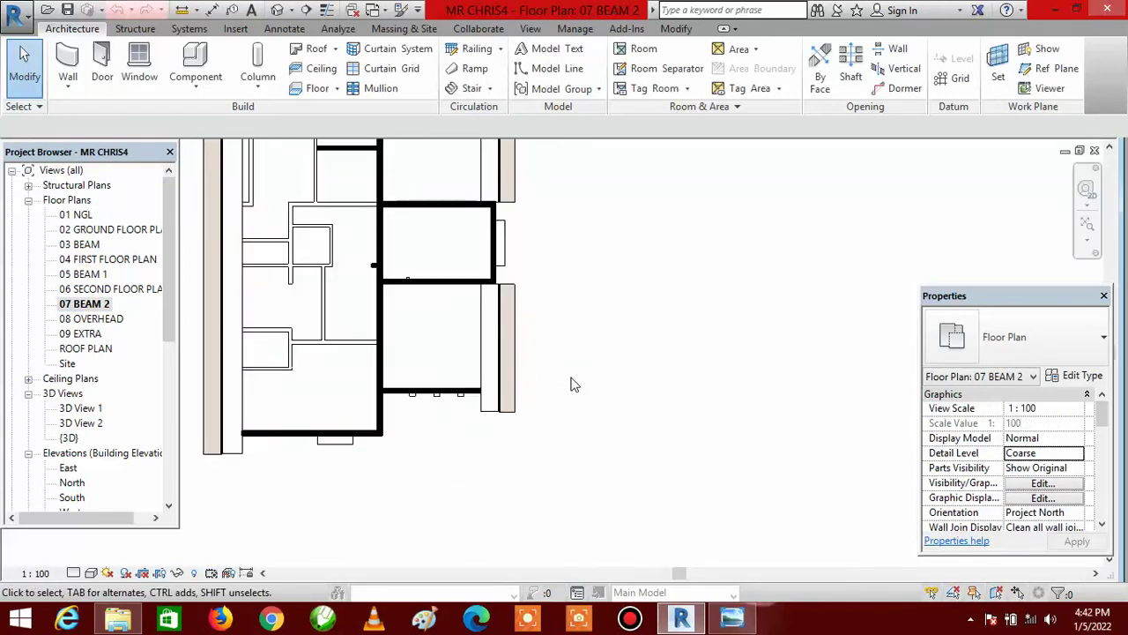
pyautogui.scroll(-2, 650, 453)
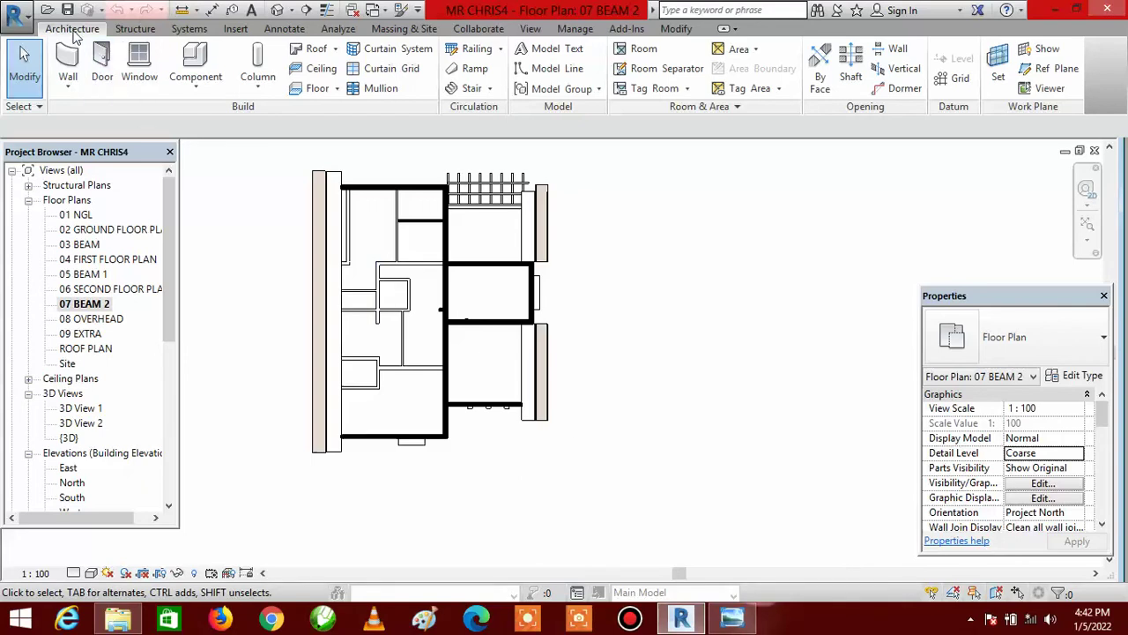
# - Start a new in-place model component in the Air Terminals family category
pyautogui.click(194, 90)
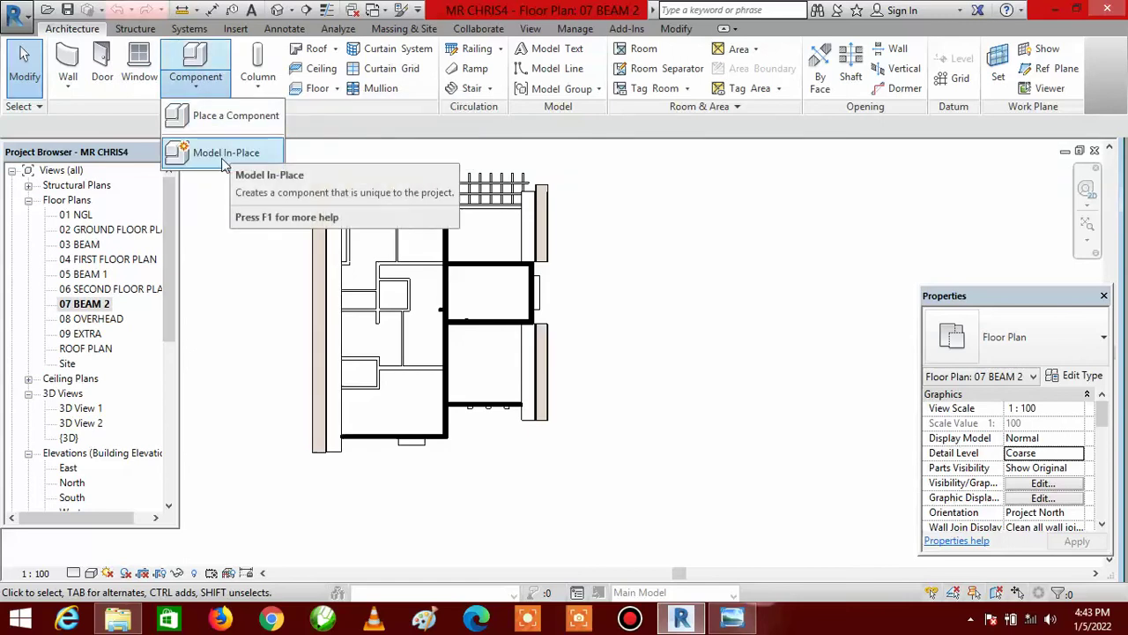
pyautogui.click(222, 162)
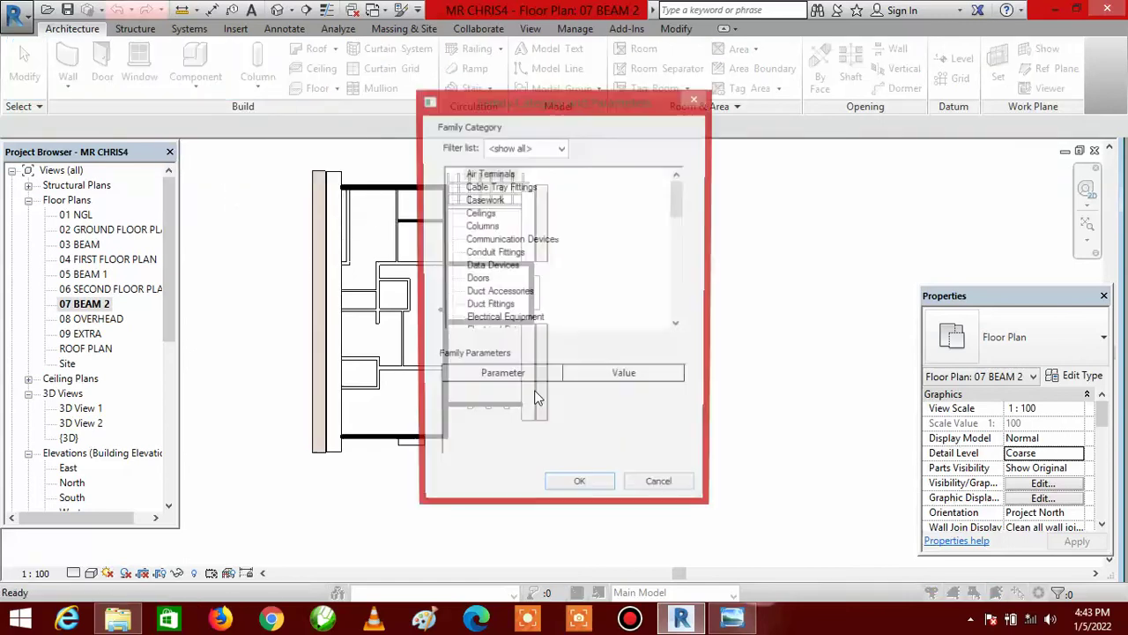
pyautogui.click(580, 489)
pyautogui.click(579, 344)
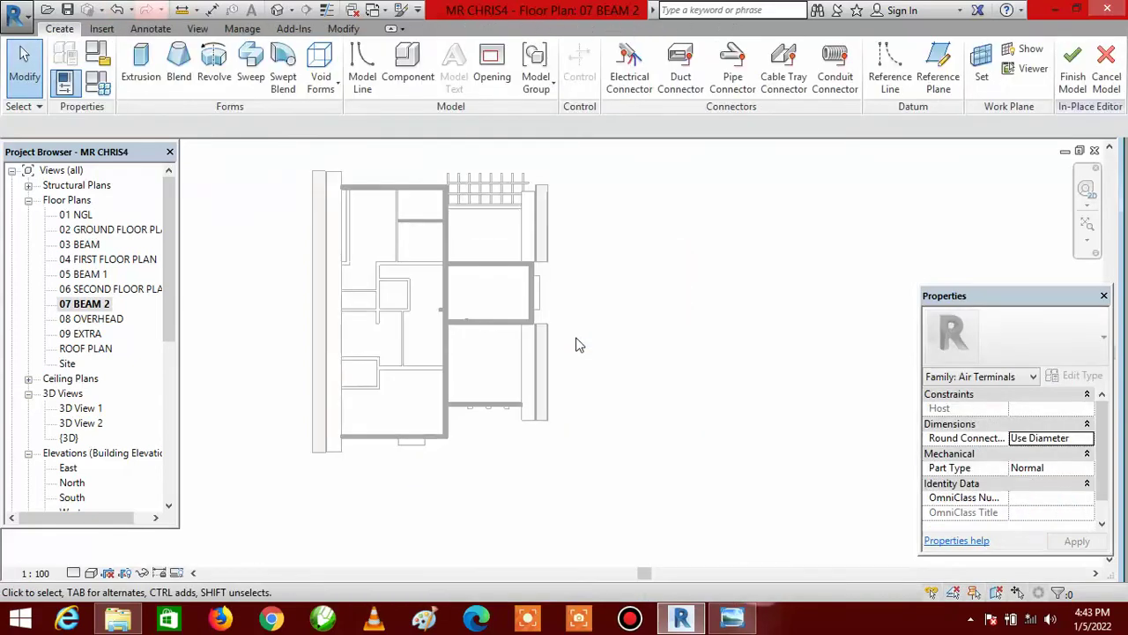
# - Start an extrusion and sketch a horizontal line about 13800 mm long from the outer corner of the lower wall's projection past the building
pyautogui.click(139, 74)
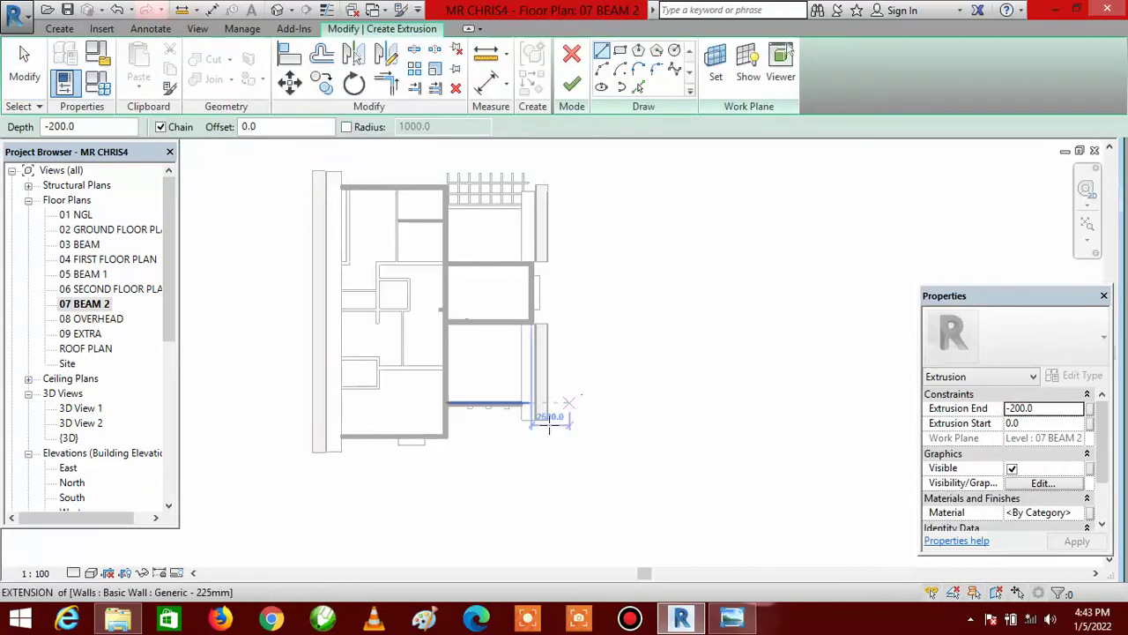
pyautogui.scroll(8, 424, 456)
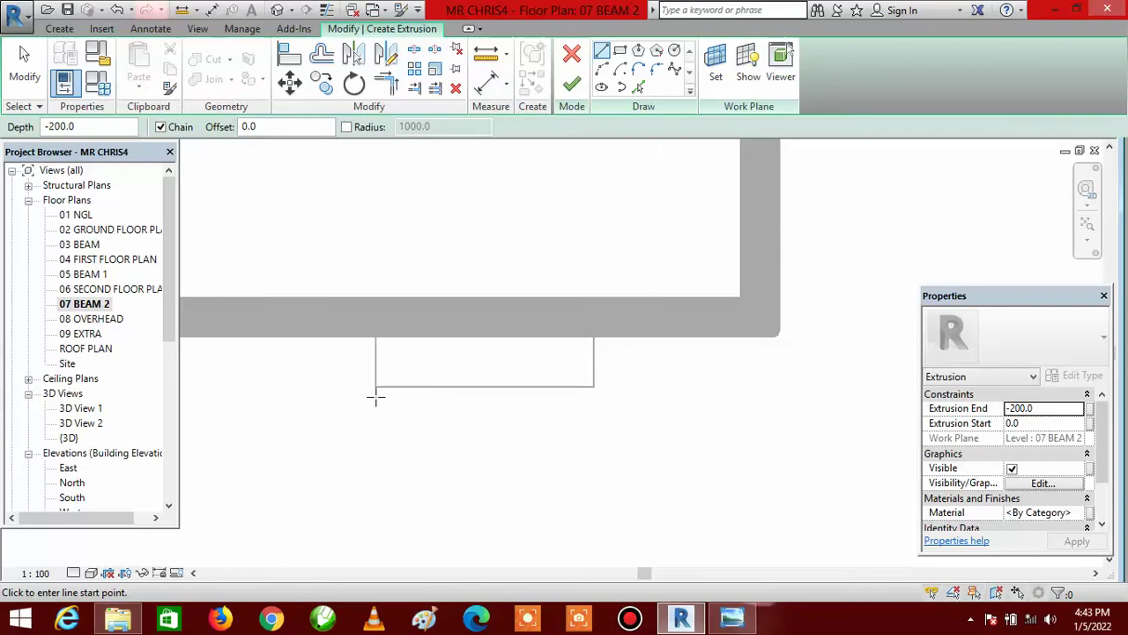
pyautogui.click(376, 385)
pyautogui.scroll(-4, 318, 419)
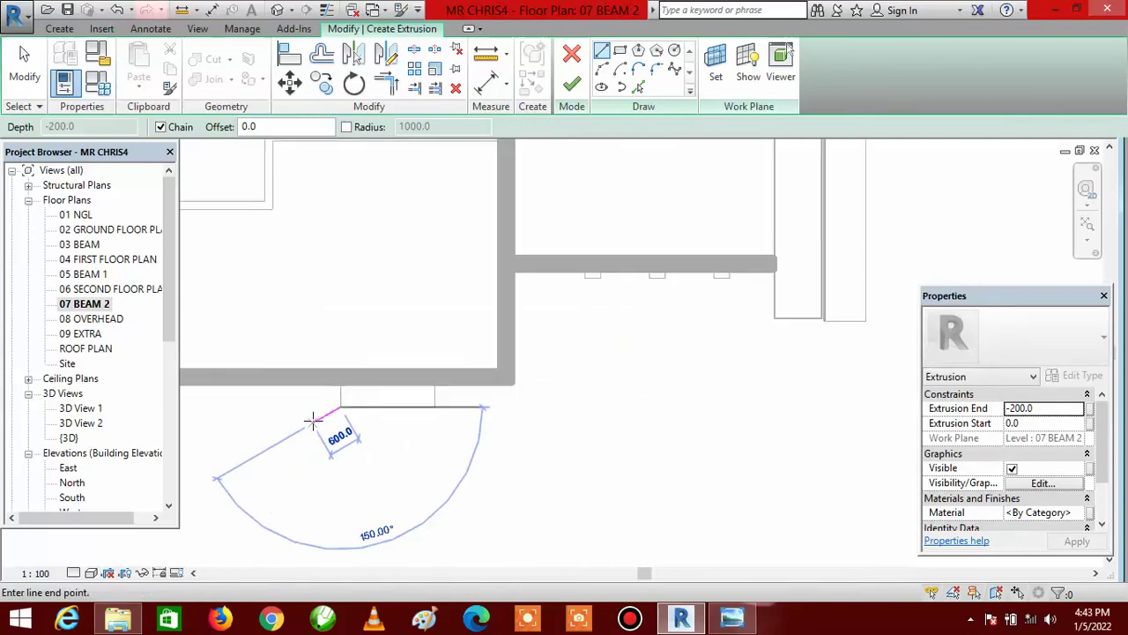
pyautogui.scroll(-3, 313, 421)
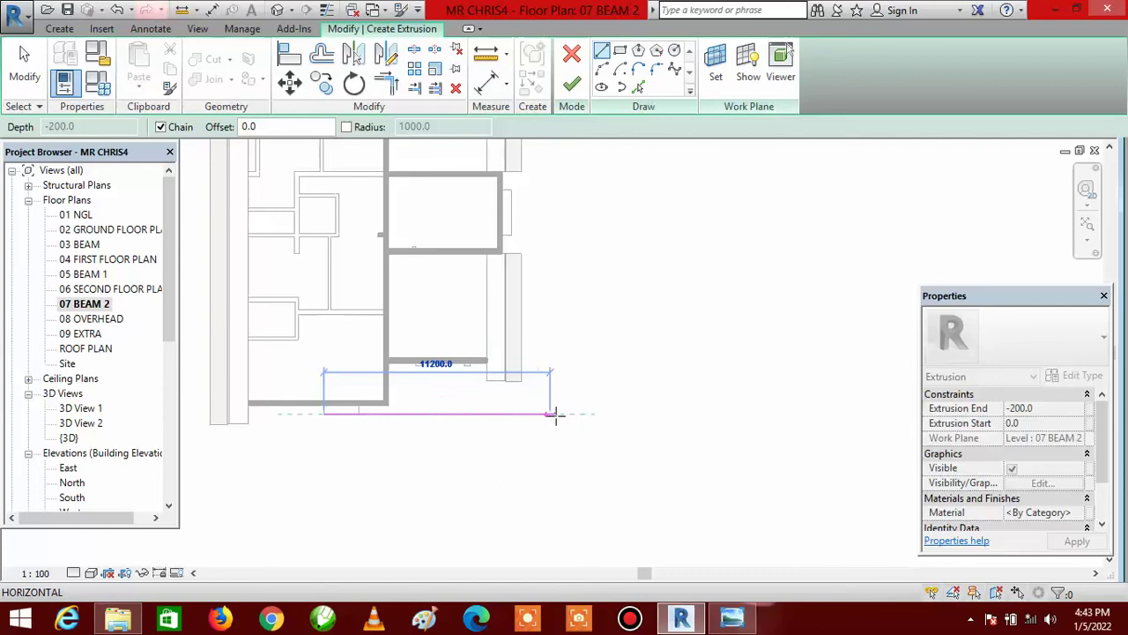
pyautogui.click(603, 414)
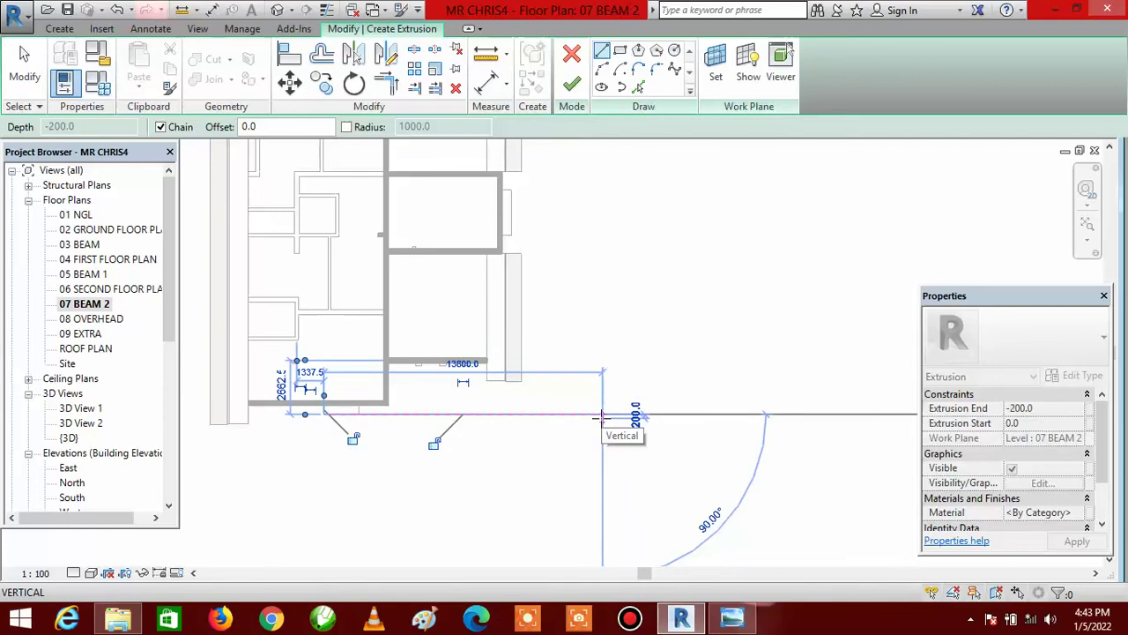
pyautogui.press('Escape')
# - Sketch a vertical line about 11100 mm long from the outer corner of the side wall's projection down to the horizontal sketch line
pyautogui.click(510, 235)
pyautogui.scroll(3, 512, 196)
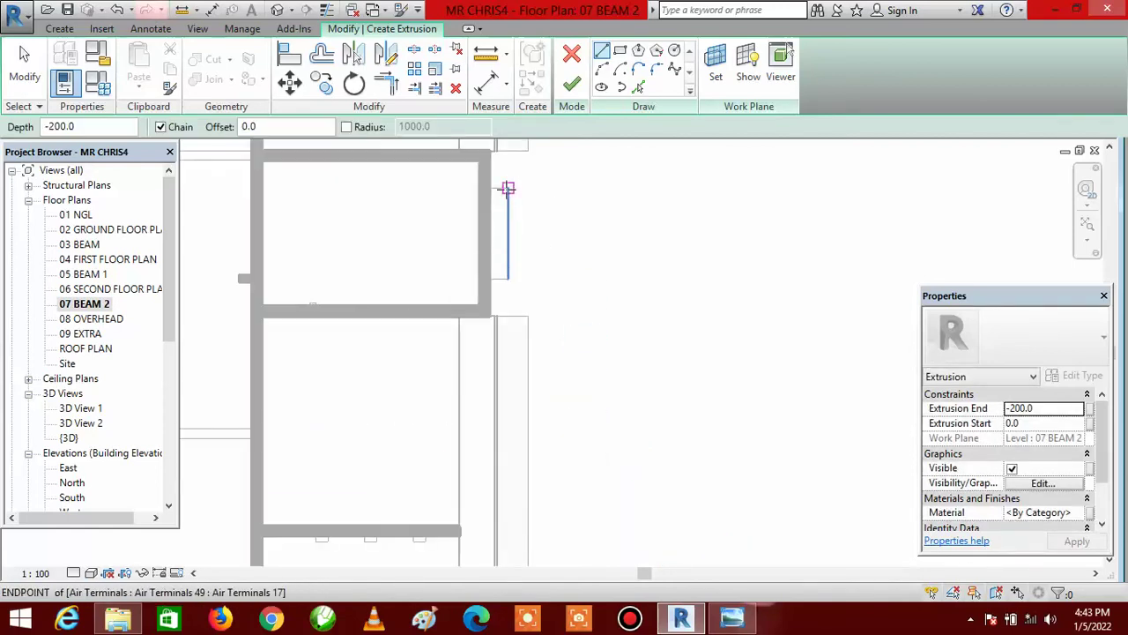
pyautogui.click(507, 192)
pyautogui.scroll(-3, 508, 197)
pyautogui.scroll(2, 507, 352)
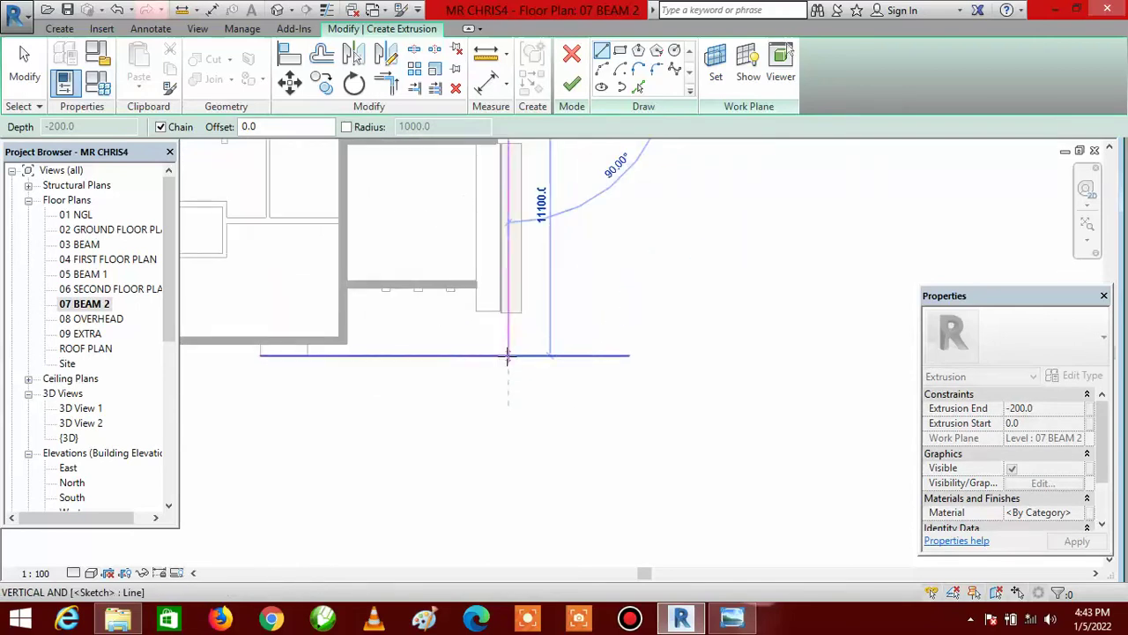
pyautogui.click(508, 354)
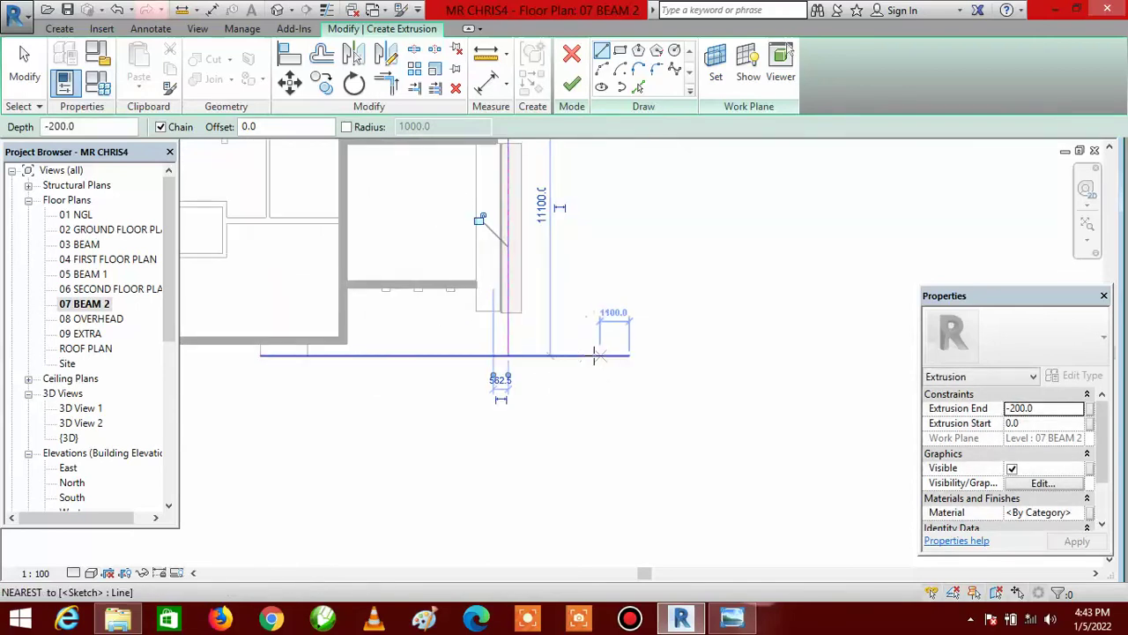
# - Trim the horizontal and vertical sketch lines to a clean corner
pyautogui.click(385, 84)
pyautogui.click(461, 360)
pyautogui.click(507, 349)
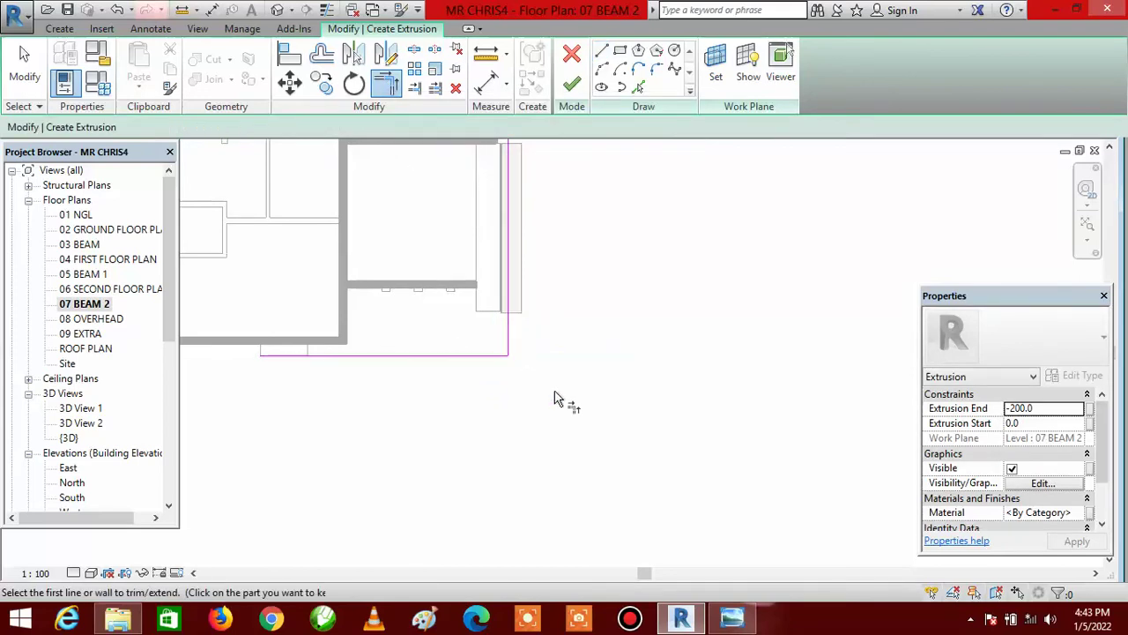
# - Sketch the inner edge from the horizontal line's free end, 450 mm up to the wall and 3200 mm along it to the building corner
pyautogui.click(602, 55)
pyautogui.scroll(2, 635, 320)
pyautogui.scroll(4, 350, 320)
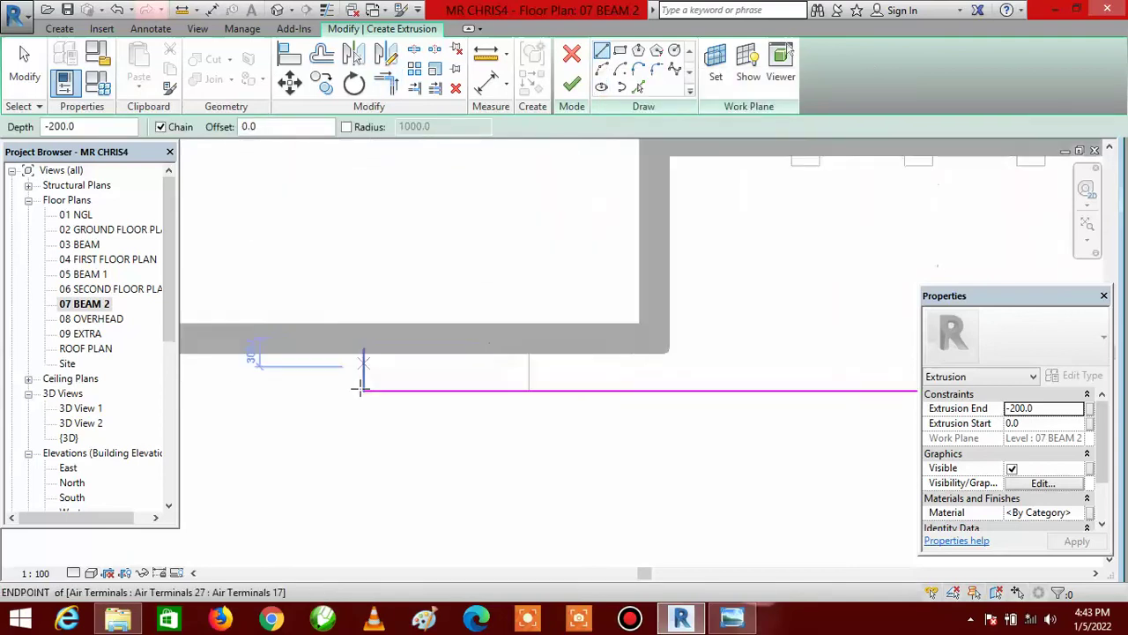
pyautogui.click(366, 390)
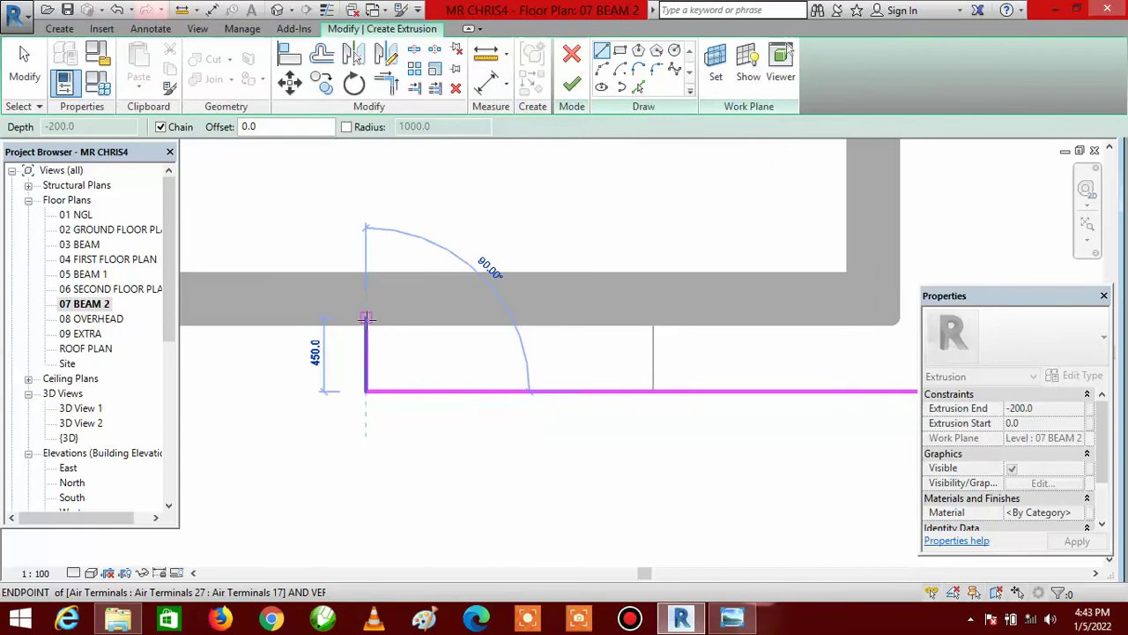
pyautogui.click(365, 323)
pyautogui.scroll(-2, 373, 335)
pyautogui.scroll(1, 520, 330)
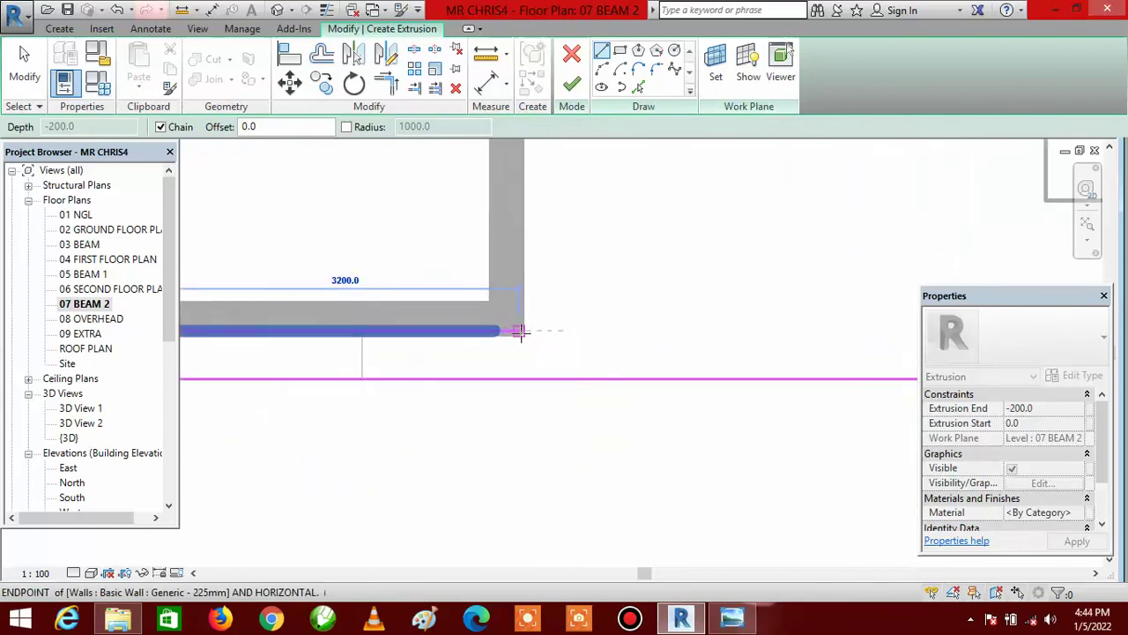
pyautogui.click(520, 330)
# - Continue the inner edge about 2000 mm up the recessed wall and 4500 mm along the lower face of the adjoining wall
pyautogui.scroll(-2, 528, 445)
pyautogui.scroll(2, 515, 284)
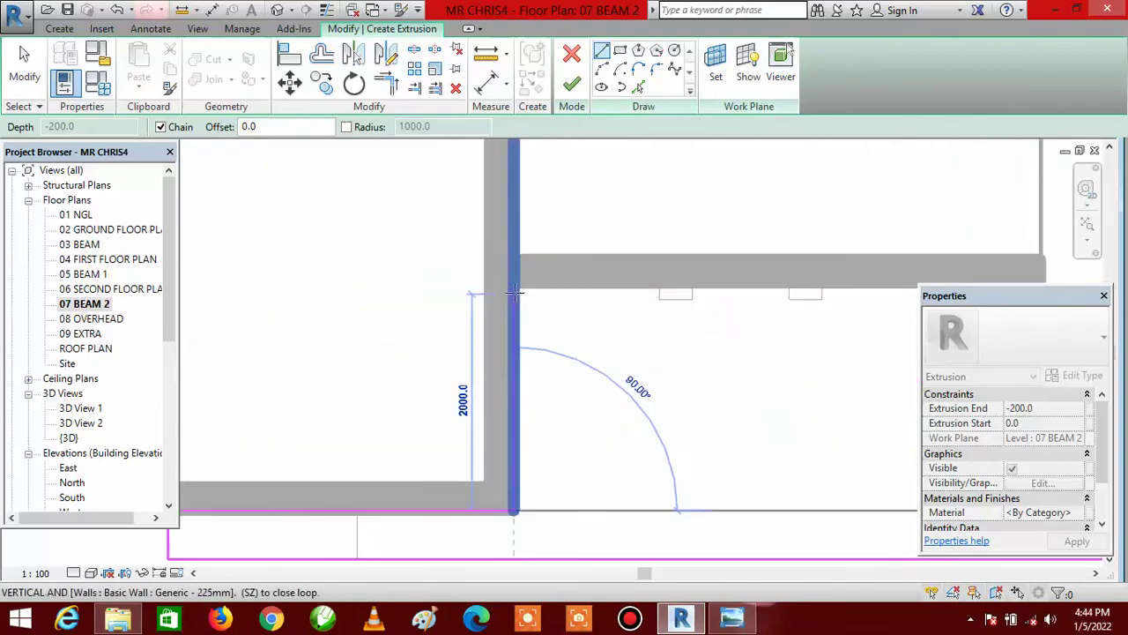
pyautogui.click(515, 284)
pyautogui.scroll(-3, 380, 308)
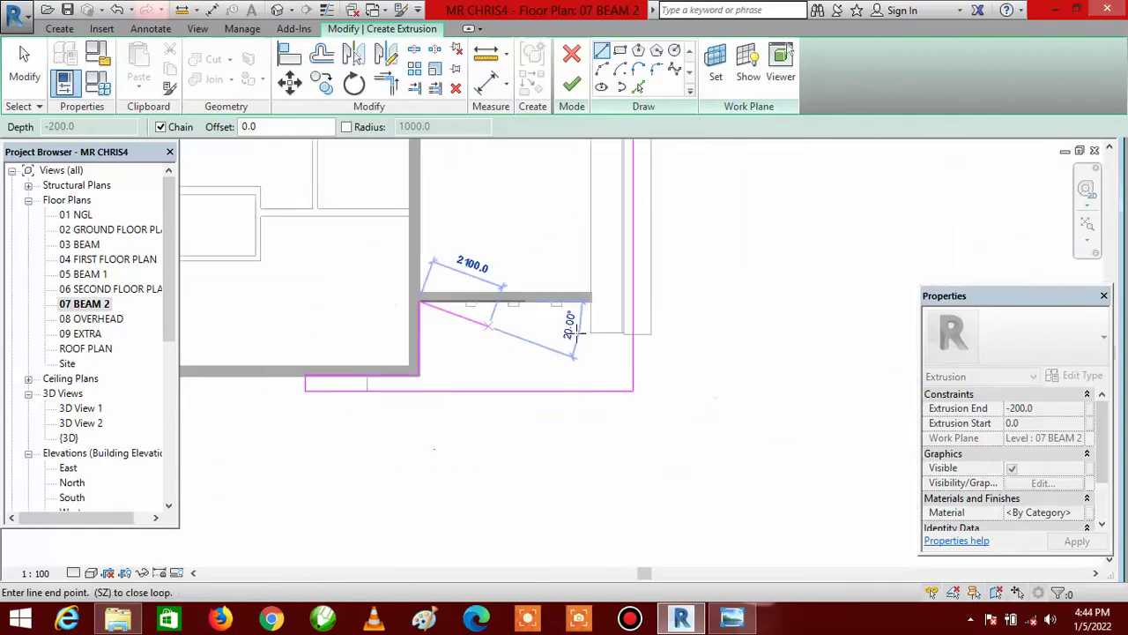
pyautogui.scroll(2, 595, 308)
pyautogui.scroll(-1, 484, 368)
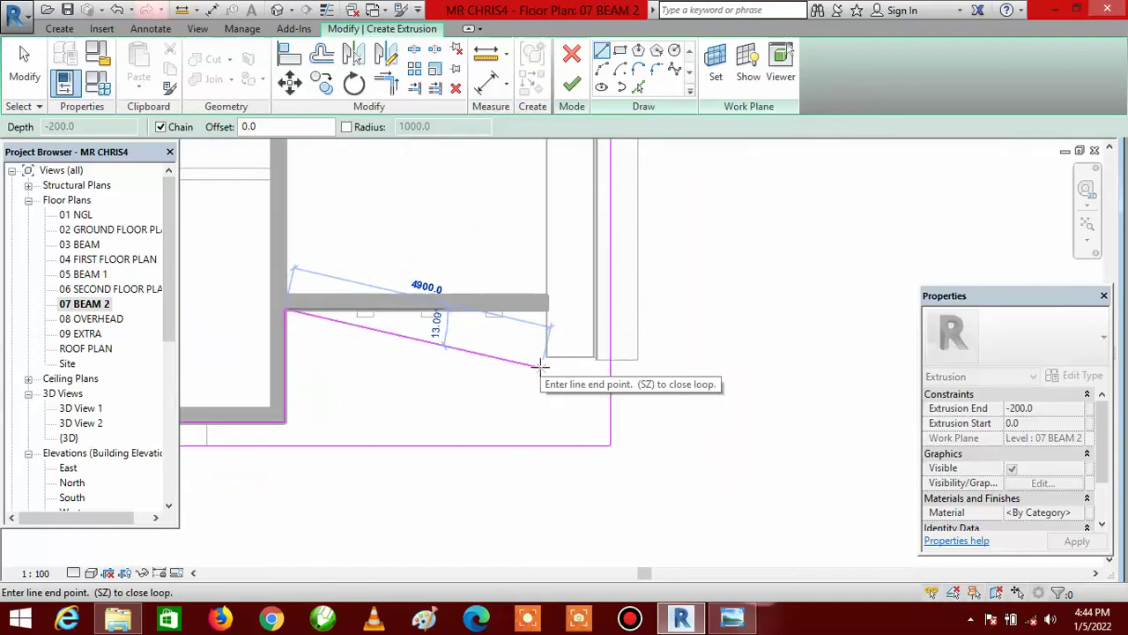
pyautogui.scroll(-2, 498, 429)
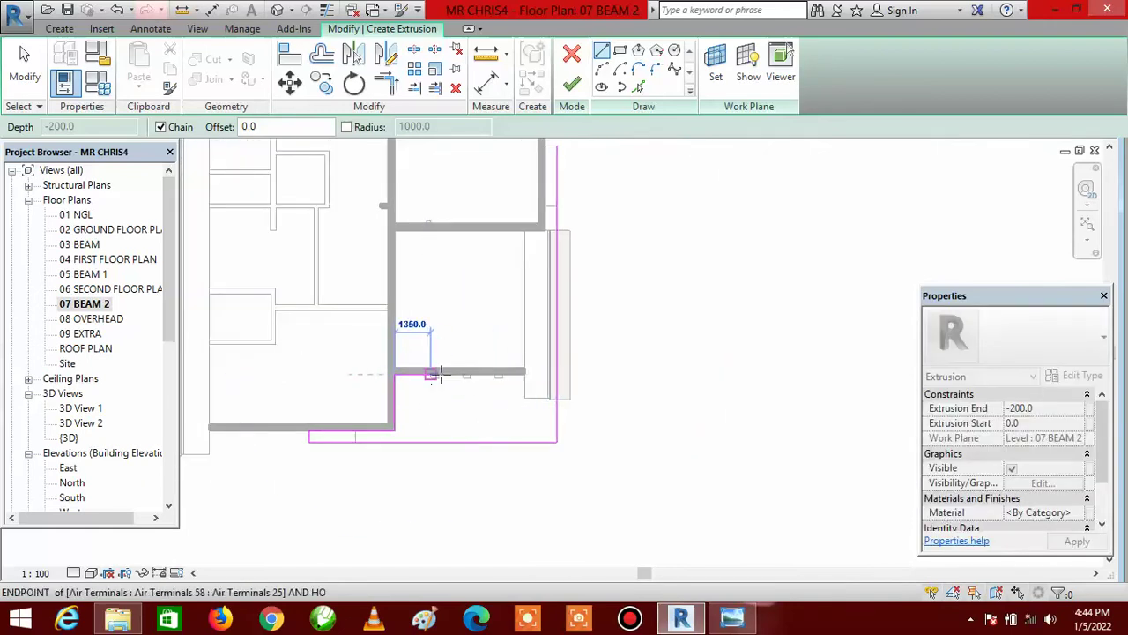
pyautogui.scroll(2, 482, 377)
pyautogui.click(551, 370)
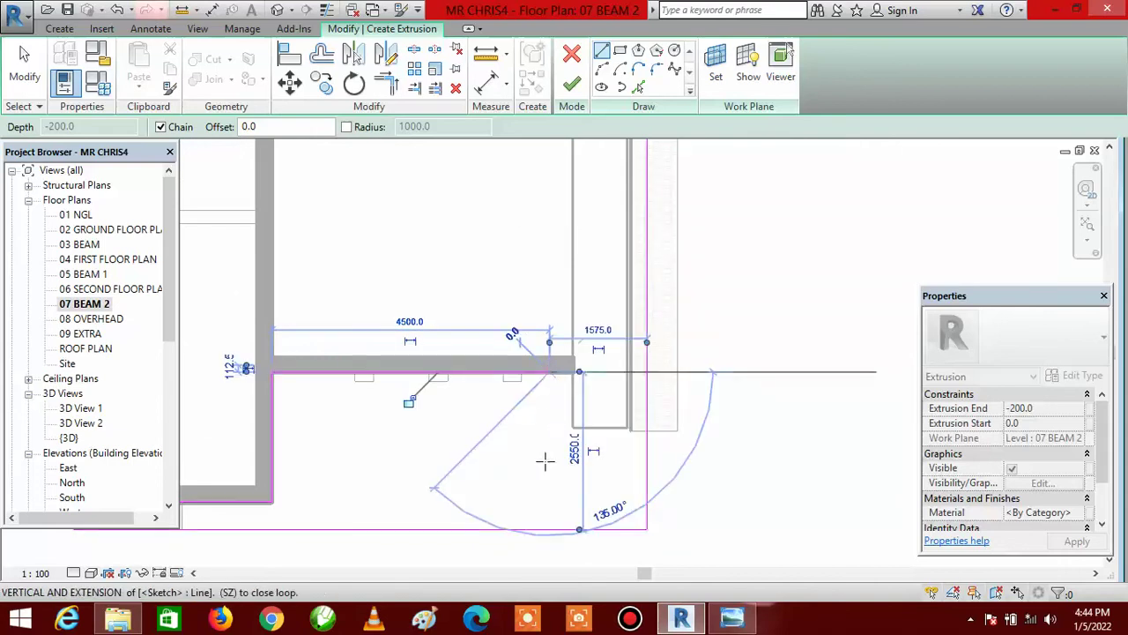
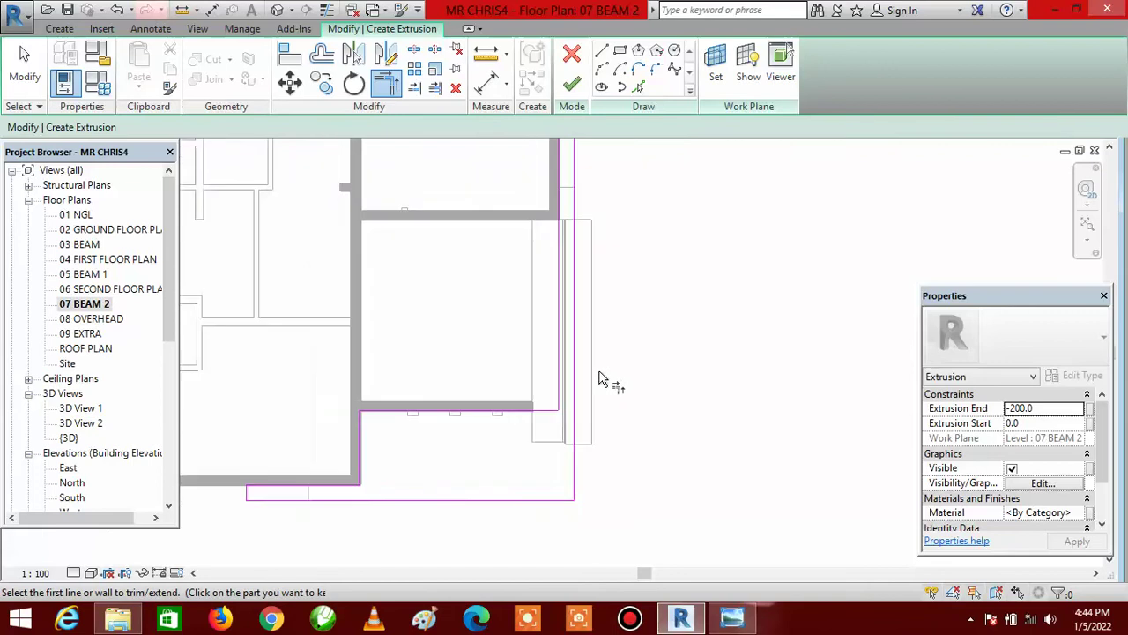
# - Measure the gap between the two parallel vertical sketch lines with an aligned dimension
pyautogui.scroll(-1, 603, 331)
pyautogui.scroll(-1, 588, 364)
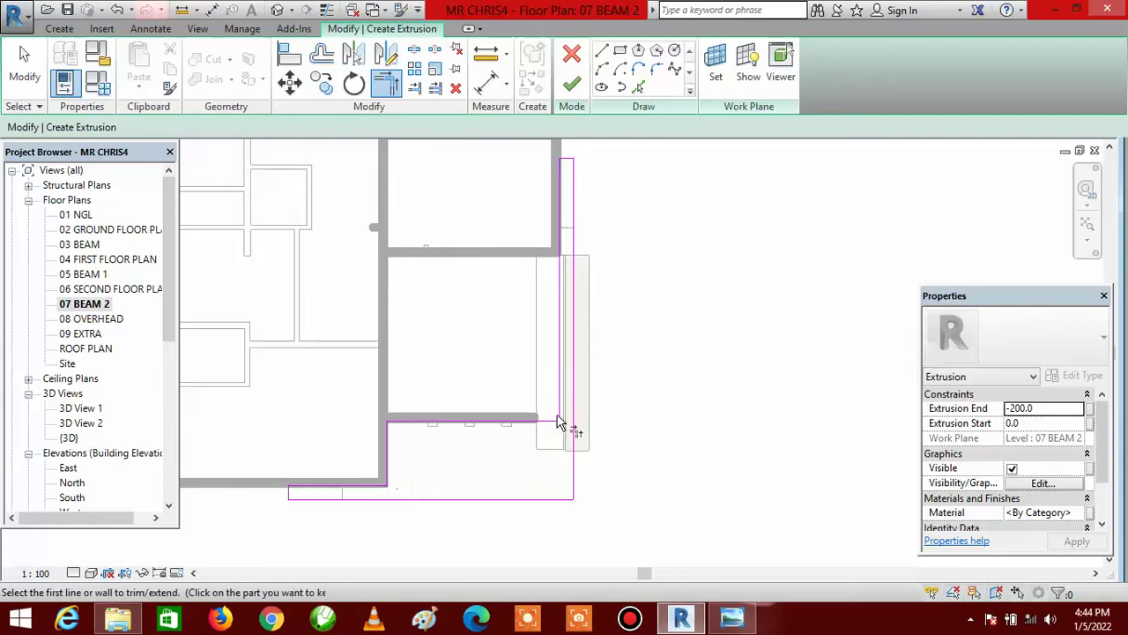
pyautogui.scroll(3, 585, 342)
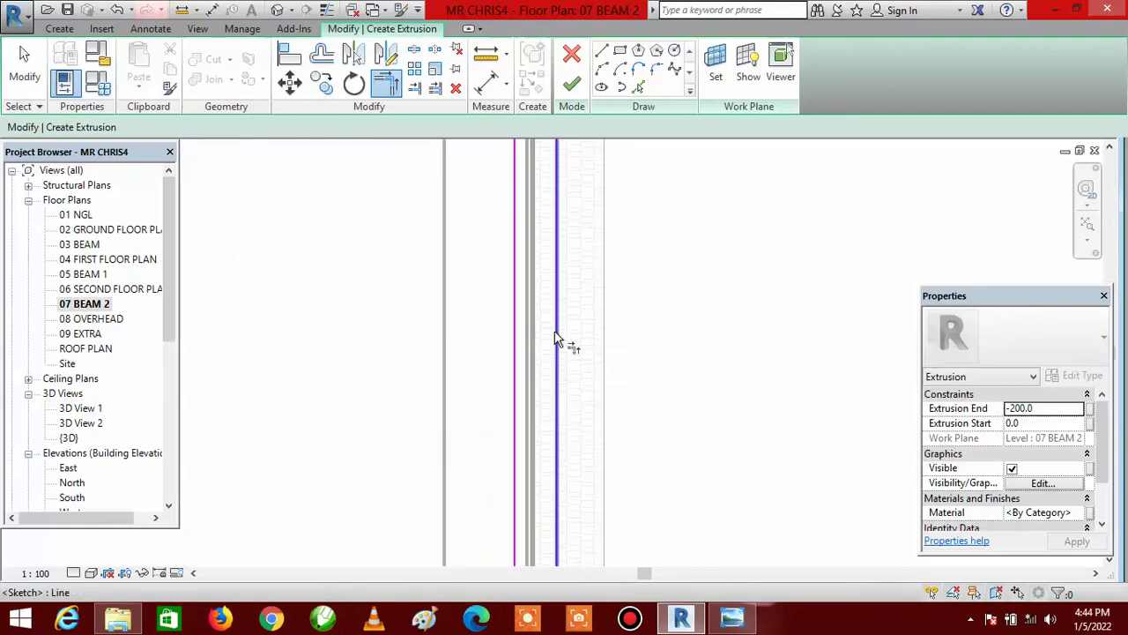
pyautogui.click(488, 88)
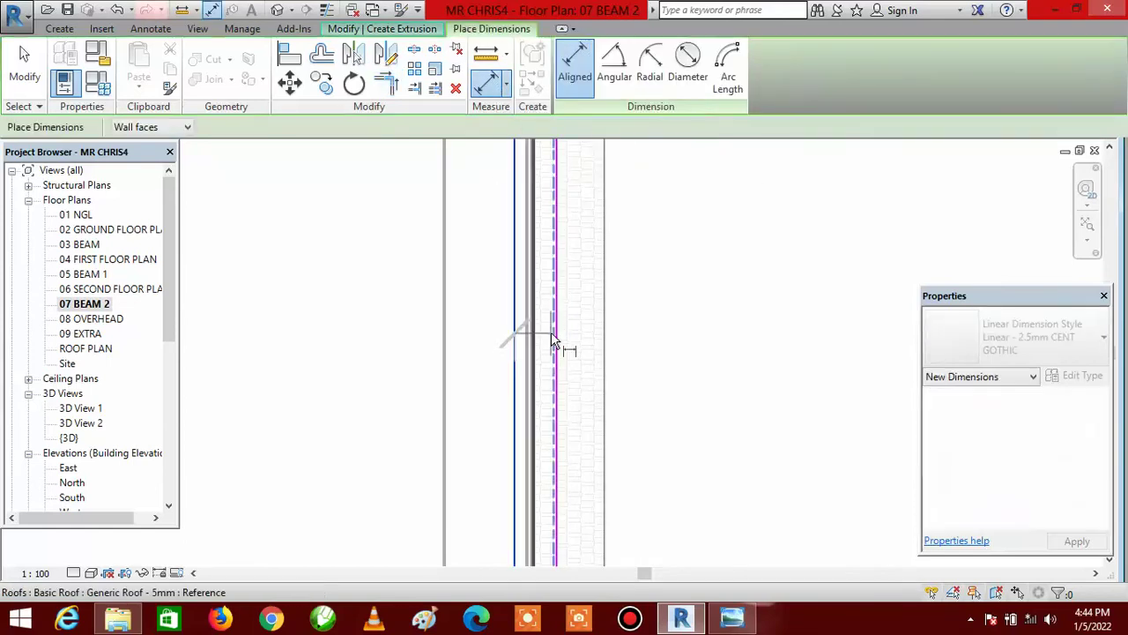
pyautogui.scroll(2, 564, 334)
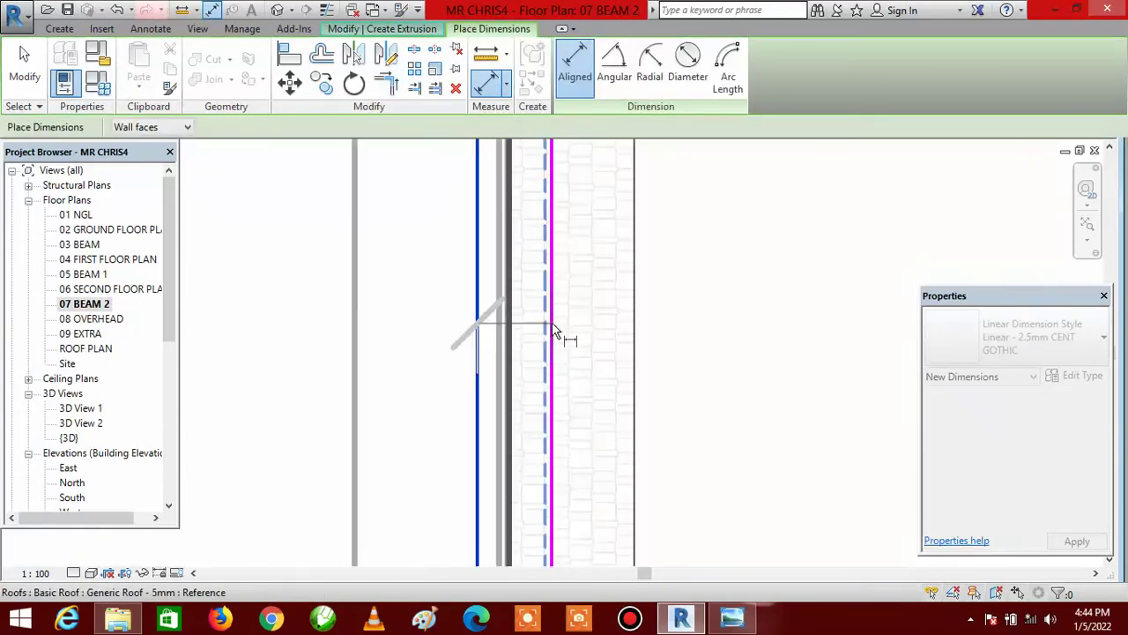
pyautogui.click(551, 324)
pyautogui.scroll(-1, 680, 369)
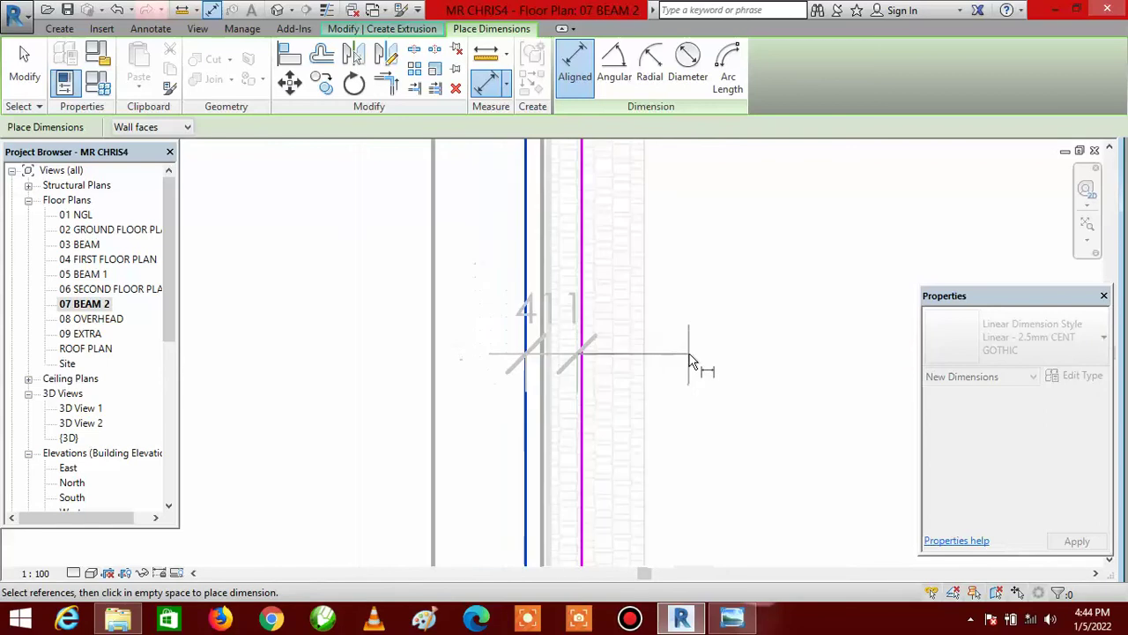
pyautogui.click(690, 361)
pyautogui.press('Escape')
pyautogui.press('Escape')
pyautogui.scroll(-1, 538, 331)
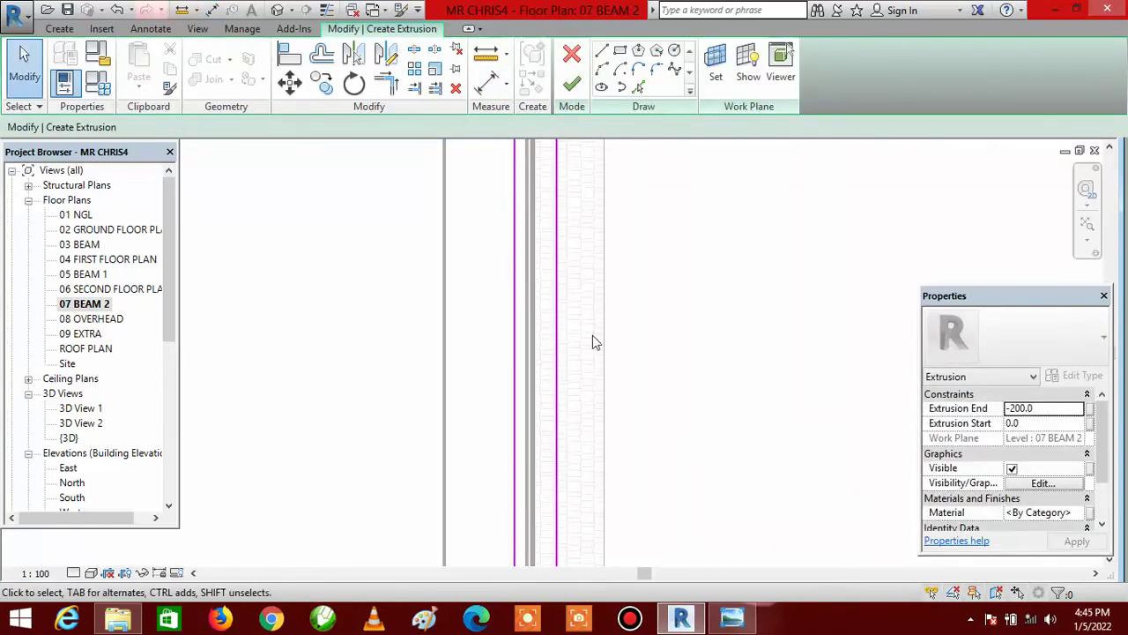
# - Offset a copy of the inner vertical sketch line 900 mm outward and delete the previous outer vertical line
pyautogui.click(323, 58)
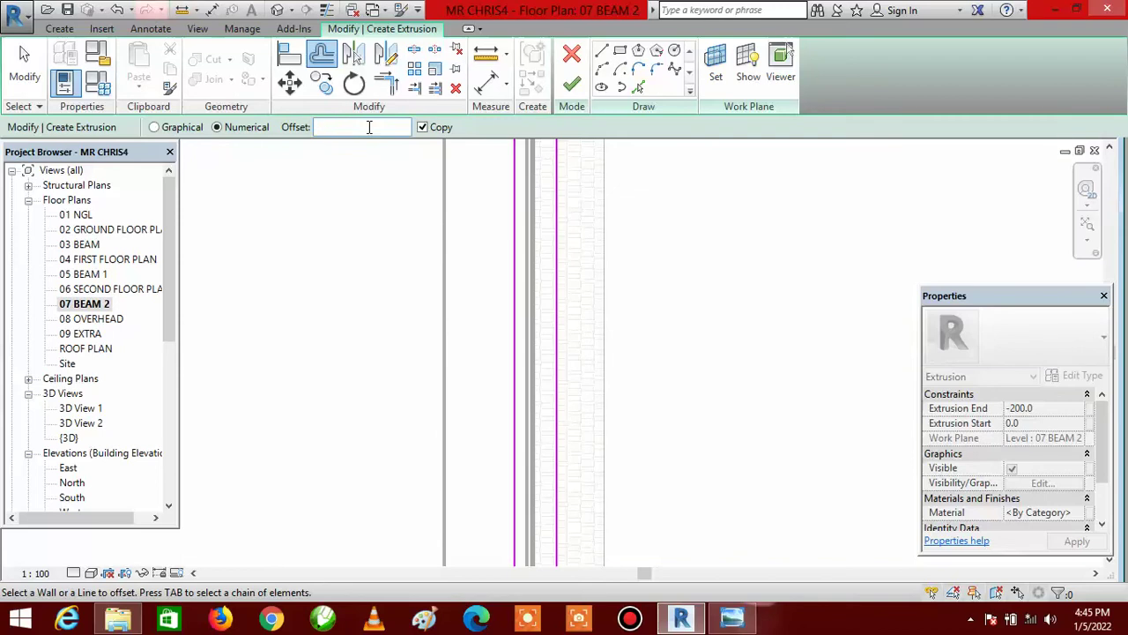
pyautogui.click(520, 265)
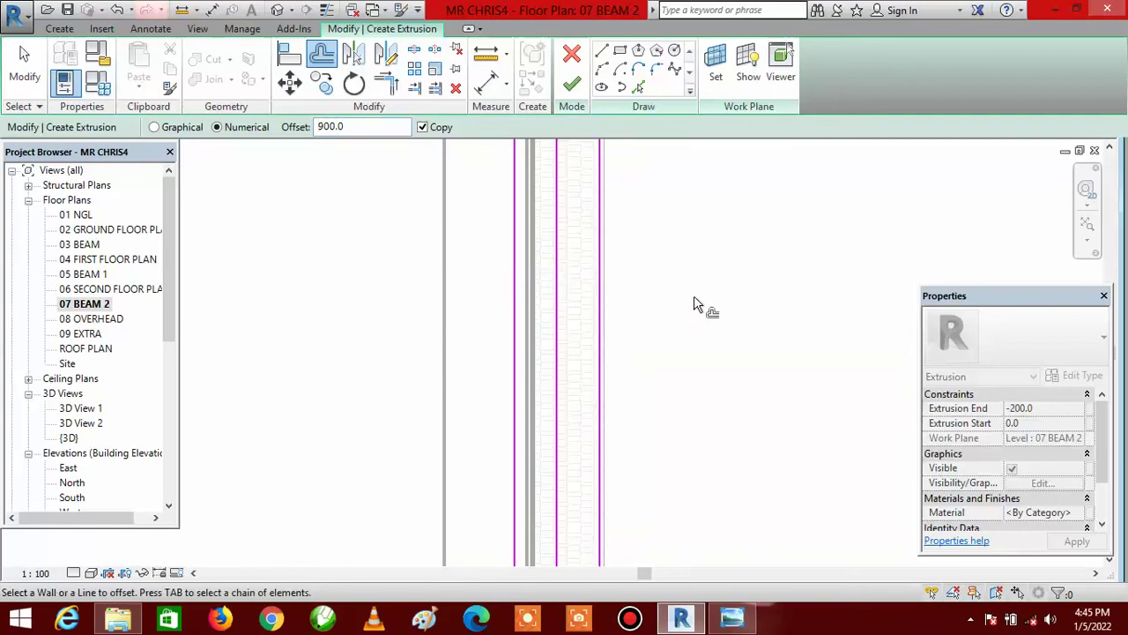
pyautogui.press('Escape')
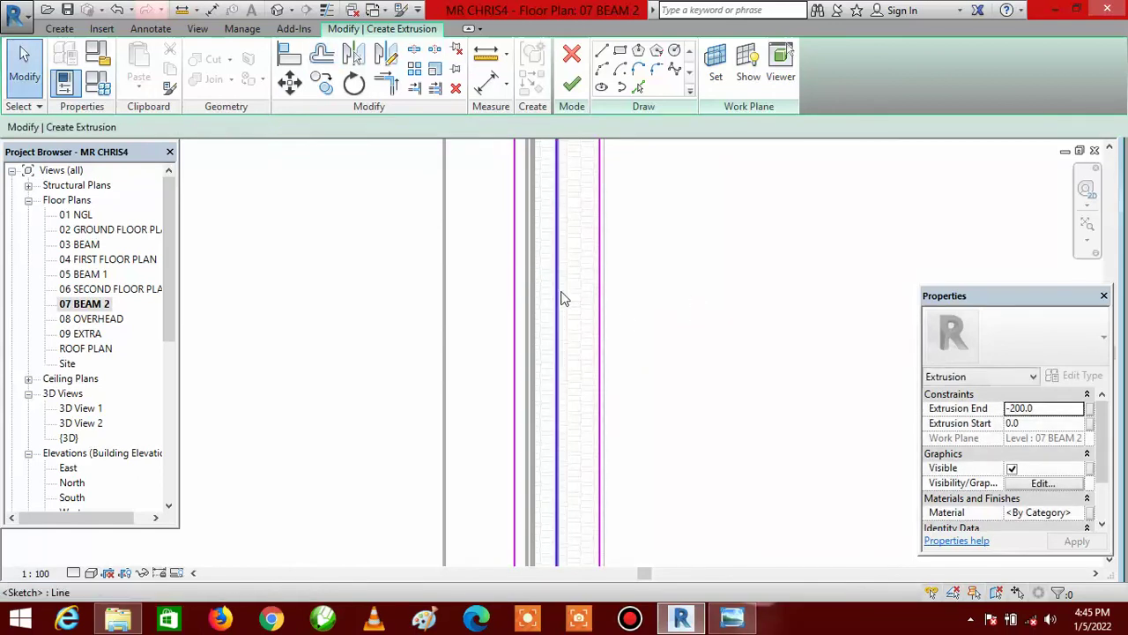
pyautogui.click(557, 299)
pyautogui.press('Delete')
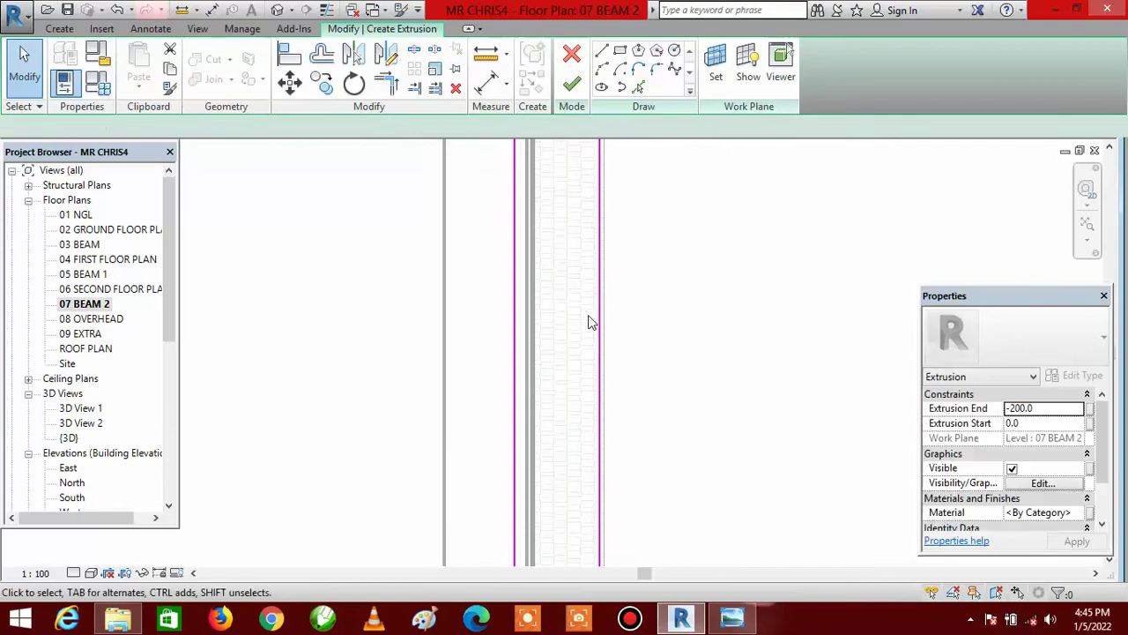
# - Trim the new outer vertical line into clean corners with the short upper end line and the long lower horizontal line
pyautogui.scroll(-4, 571, 385)
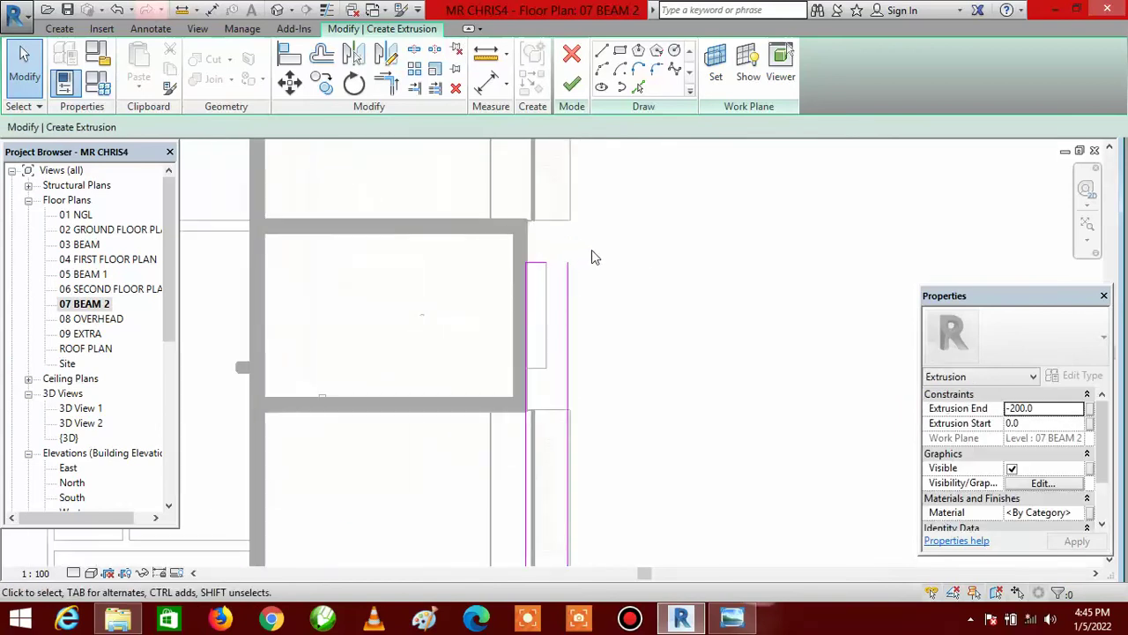
pyautogui.click(386, 84)
pyautogui.scroll(3, 545, 267)
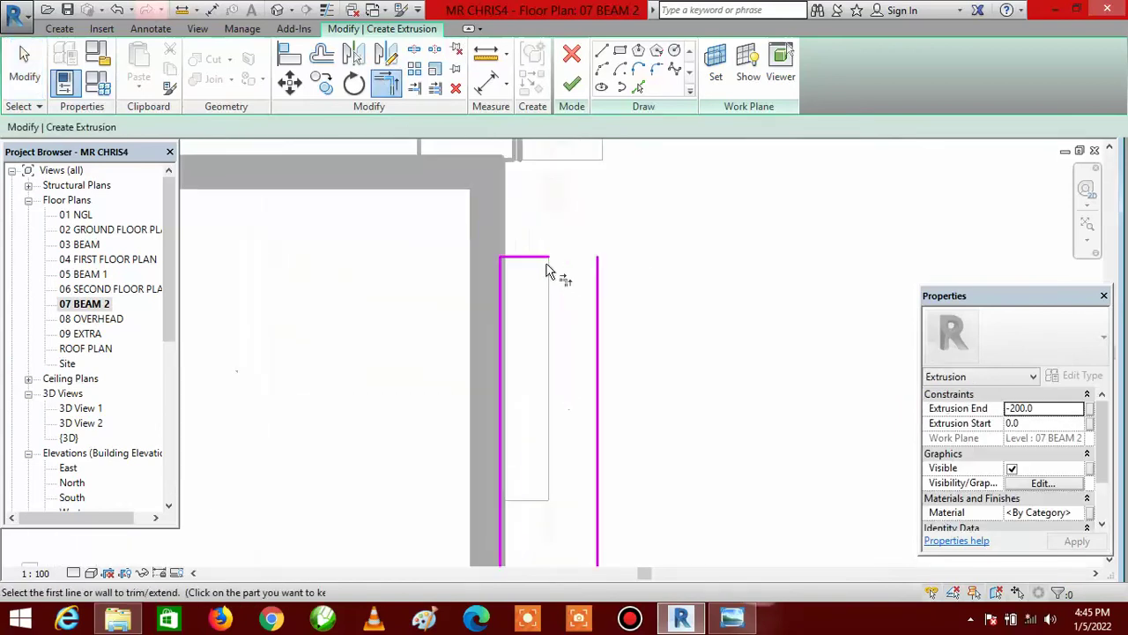
pyautogui.click(523, 260)
pyautogui.click(601, 321)
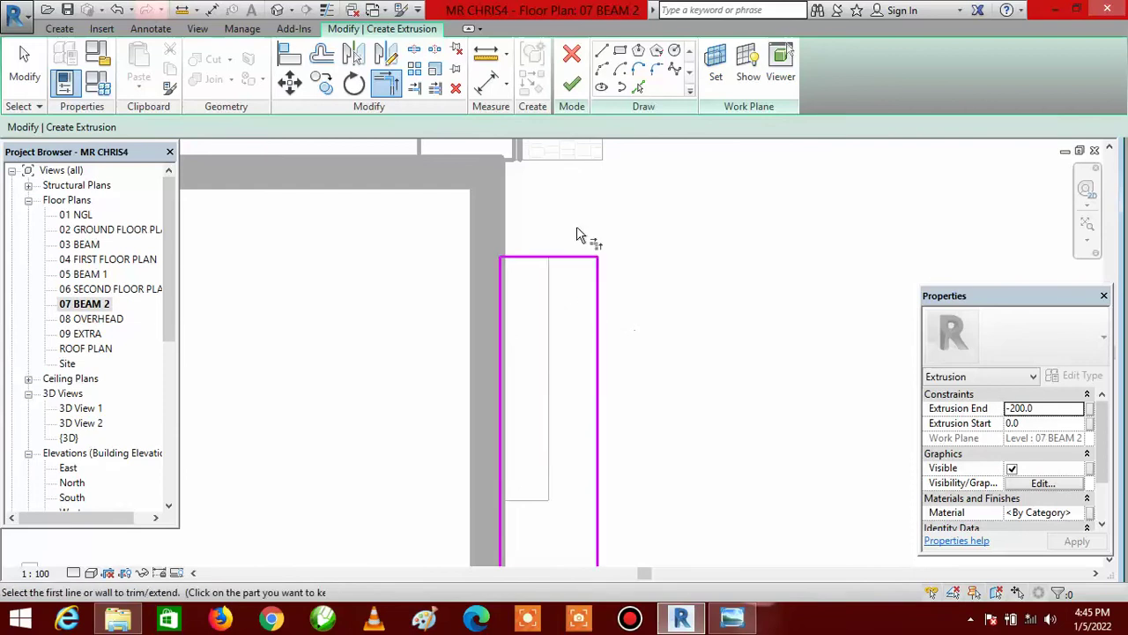
pyautogui.scroll(-3, 568, 231)
pyautogui.scroll(-2, 575, 265)
pyautogui.scroll(3, 559, 423)
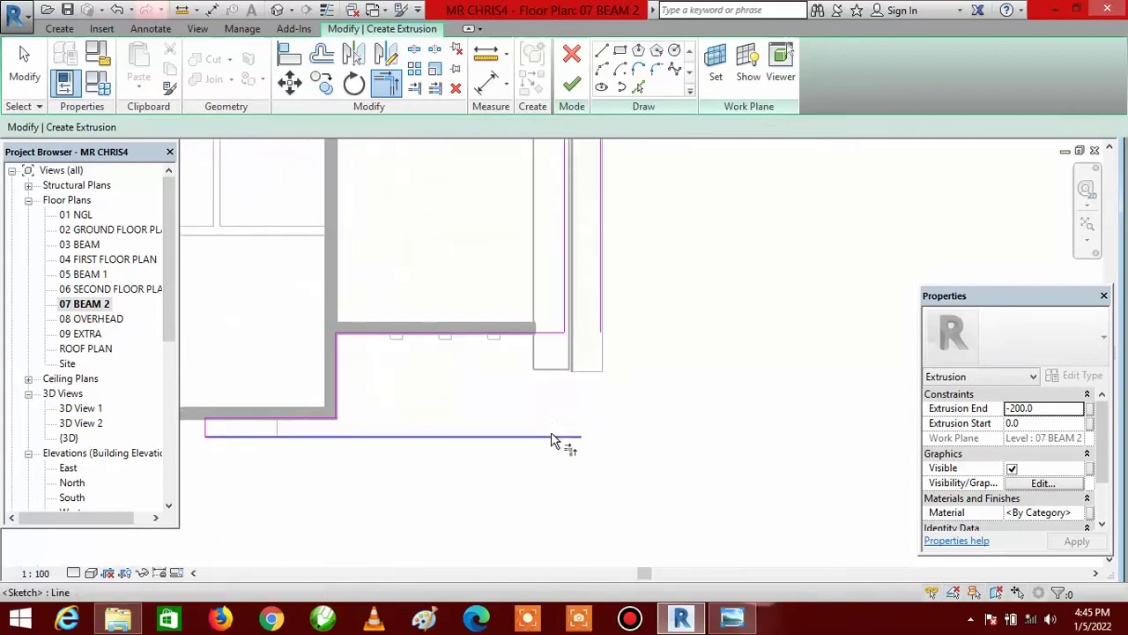
pyautogui.scroll(-4, 604, 458)
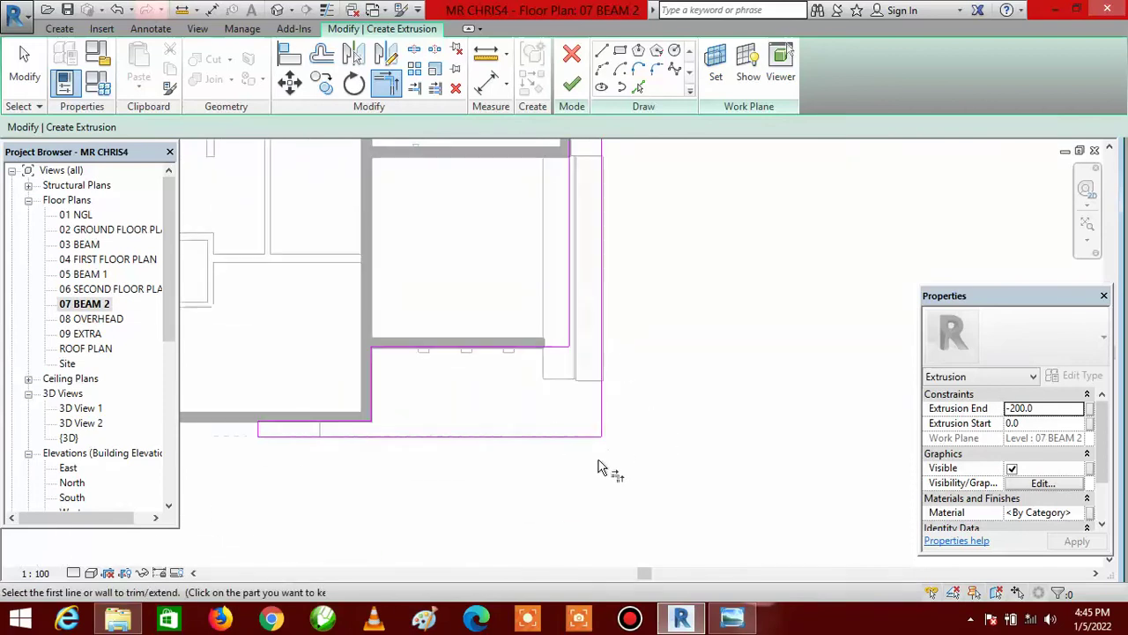
# - Offset a copy of the sketch line along the building's lower wall 900 mm outward and delete the previous outer horizontal line
pyautogui.scroll(3, 615, 438)
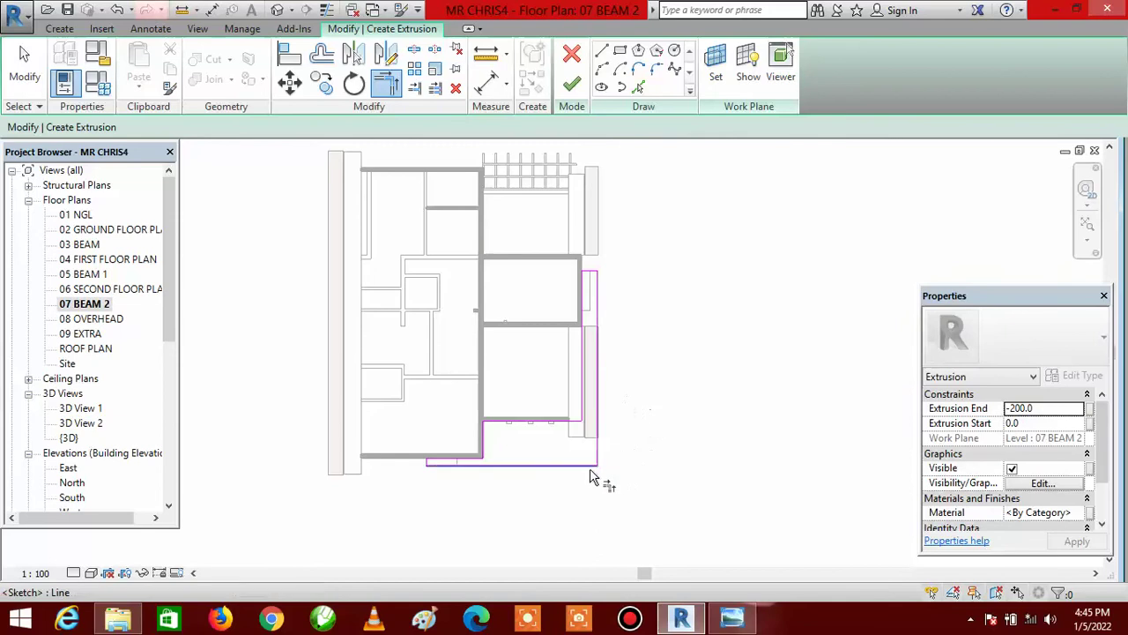
pyautogui.scroll(4, 599, 458)
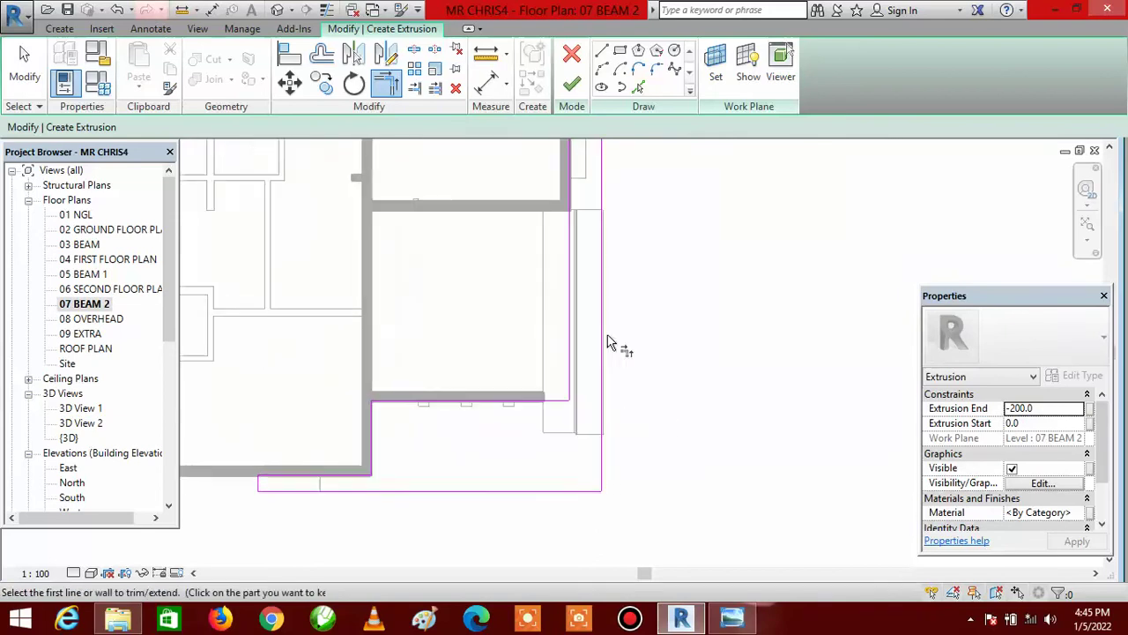
pyautogui.scroll(-3, 610, 284)
pyautogui.scroll(1, 410, 396)
pyautogui.scroll(2, 479, 378)
pyautogui.scroll(2, 485, 370)
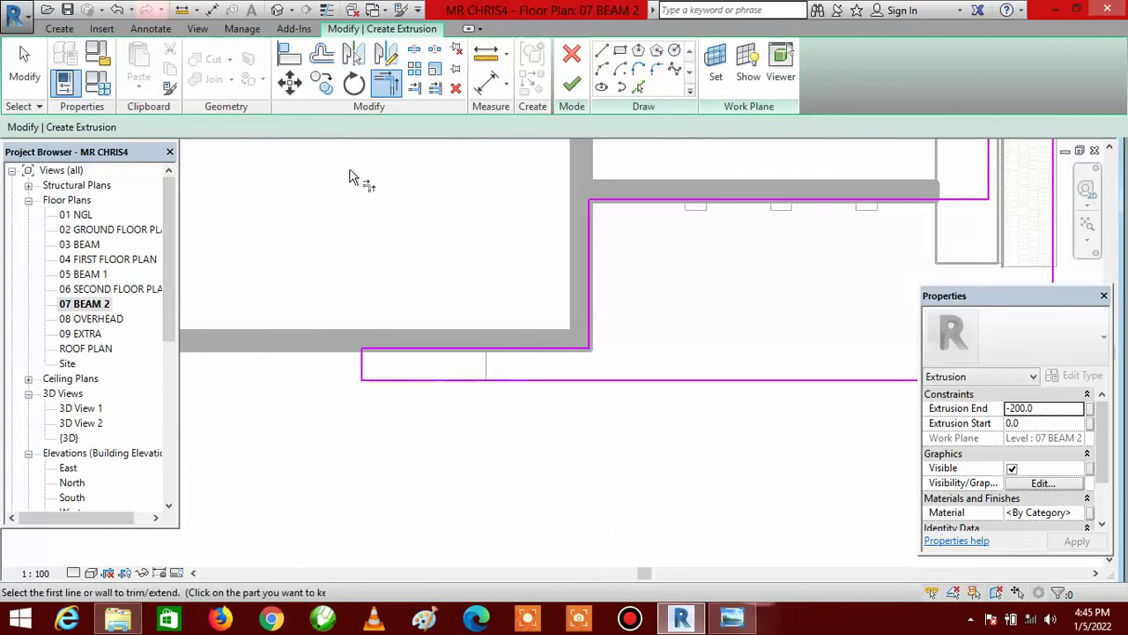
pyautogui.click(322, 54)
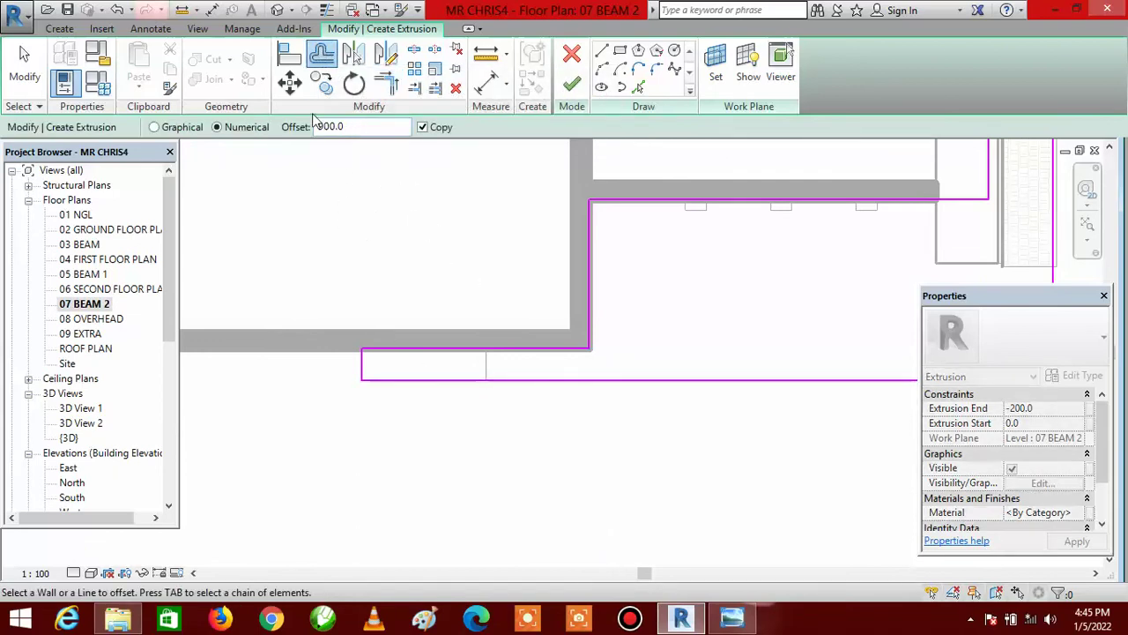
pyautogui.scroll(3, 456, 375)
pyautogui.click(467, 331)
pyautogui.scroll(-2, 551, 348)
pyautogui.press('Escape')
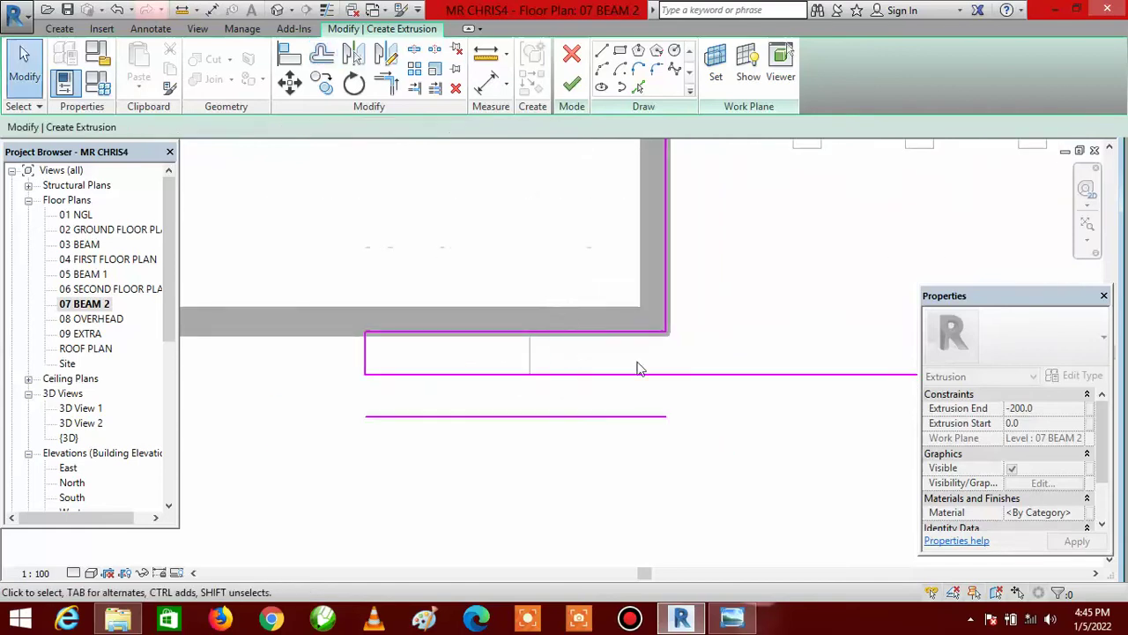
pyautogui.click(640, 374)
pyautogui.press('Delete')
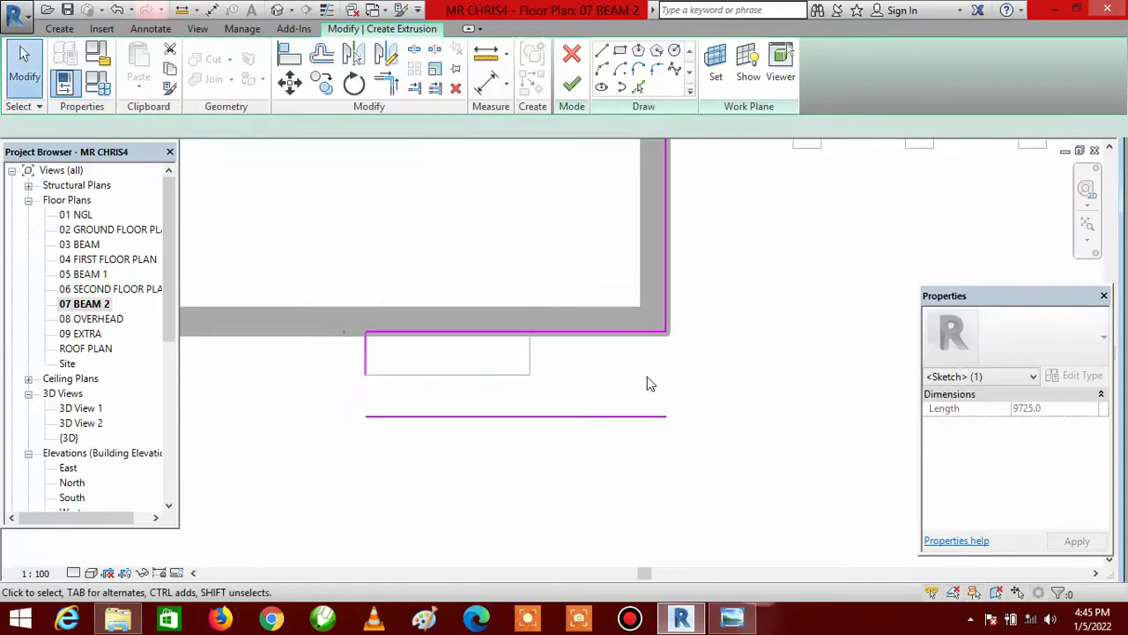
# - Trim the new lower horizontal line to clean corners with the short end line and the outer vertical line, closing the outline
pyautogui.scroll(-4, 350, 350)
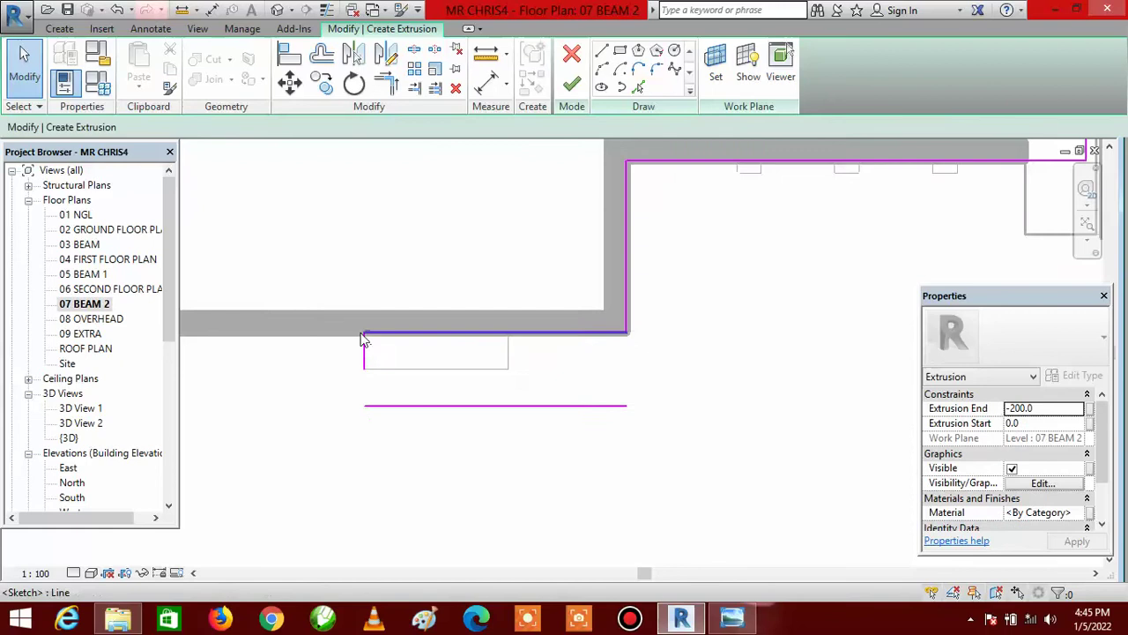
pyautogui.click(389, 95)
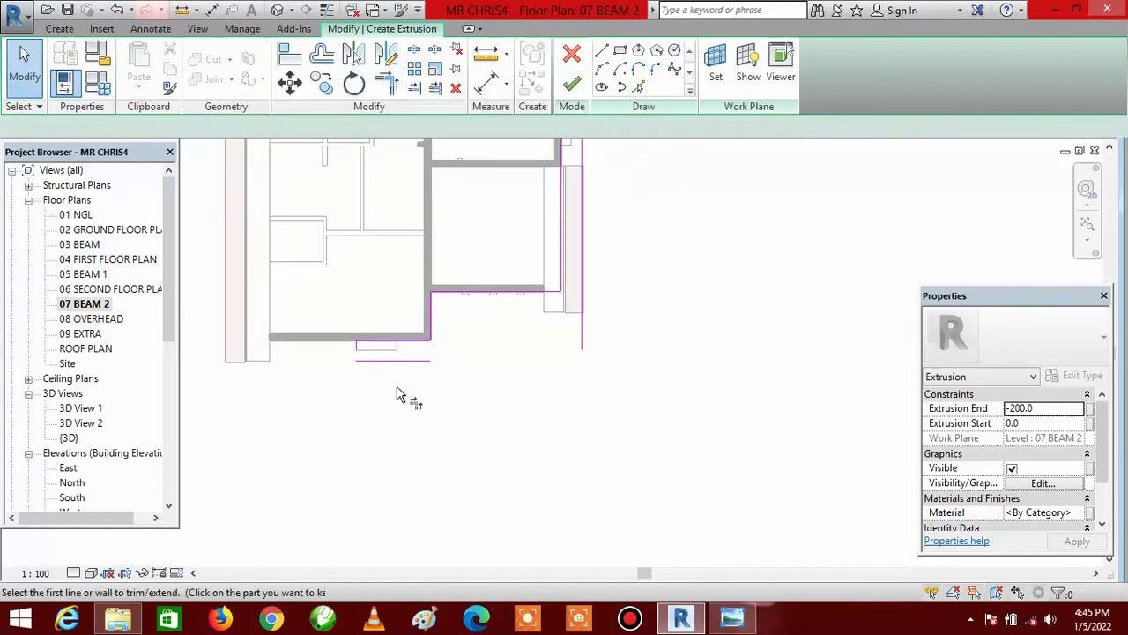
pyautogui.scroll(5, 371, 366)
pyautogui.click(339, 298)
pyautogui.click(392, 350)
pyautogui.scroll(-3, 723, 340)
pyautogui.click(766, 298)
pyautogui.click(529, 347)
pyautogui.scroll(-4, 582, 388)
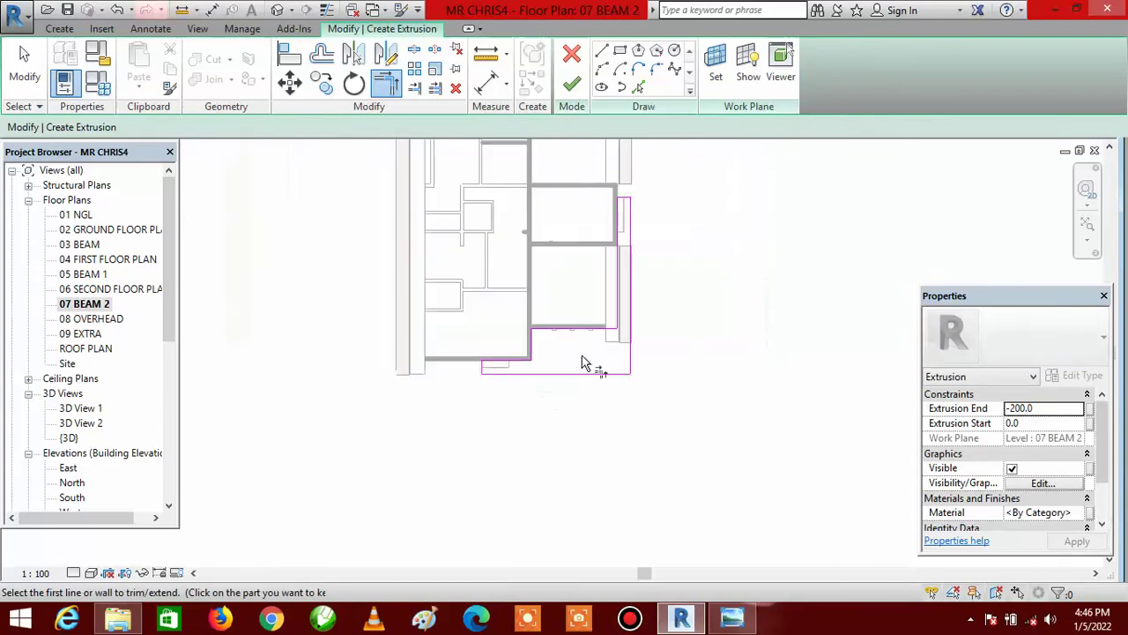
pyautogui.scroll(3, 656, 269)
pyautogui.scroll(-2, 617, 369)
pyautogui.scroll(3, 587, 465)
pyautogui.scroll(-2, 576, 350)
pyautogui.scroll(2, 582, 397)
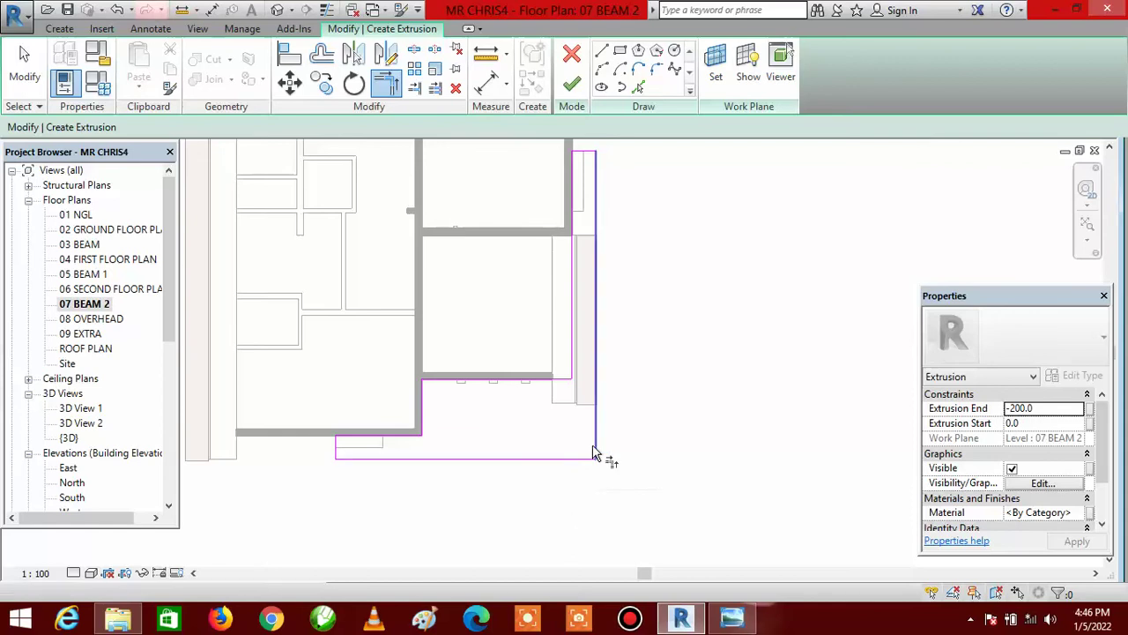
pyautogui.press('t')
pyautogui.press('r')
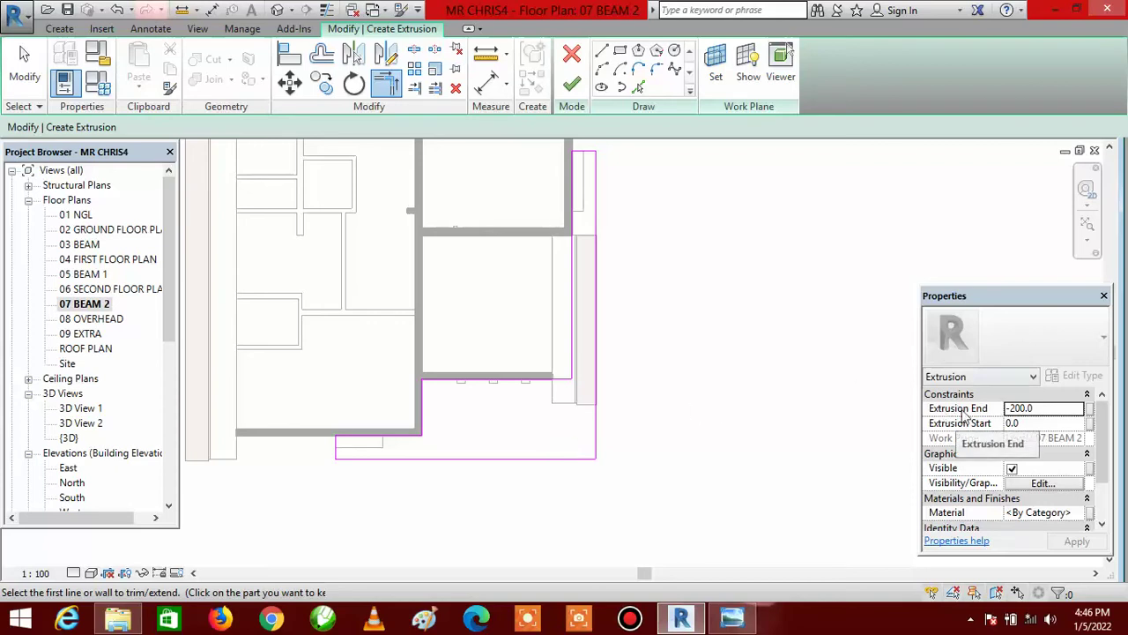
# - Set the extrusion end of the overhang to 150 mm
pyautogui.click(1048, 409)
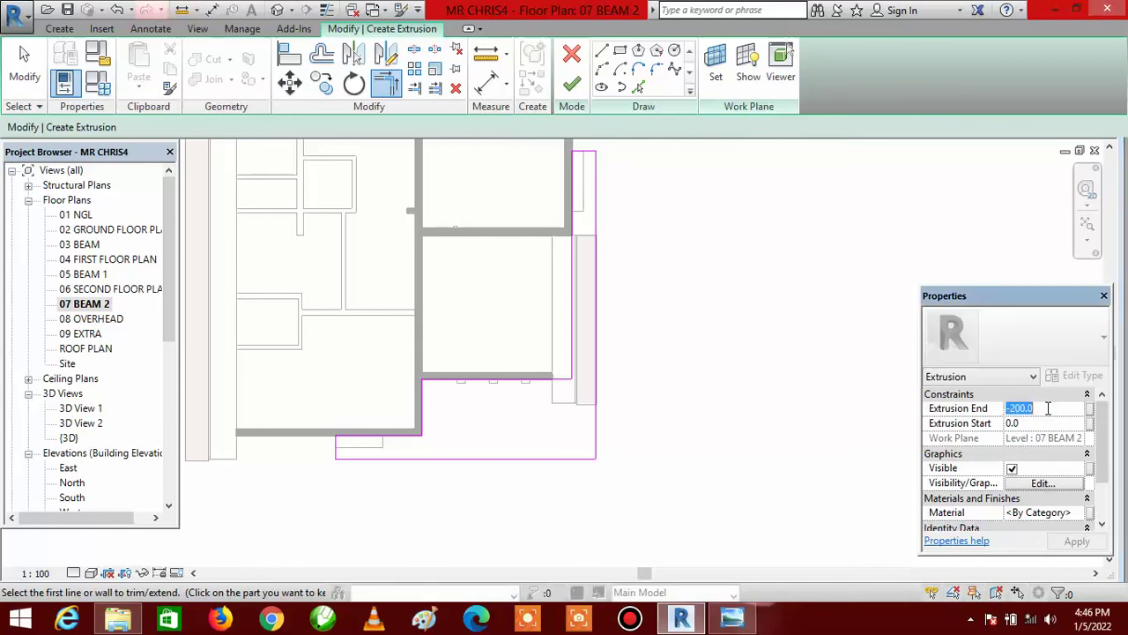
pyautogui.write('150')
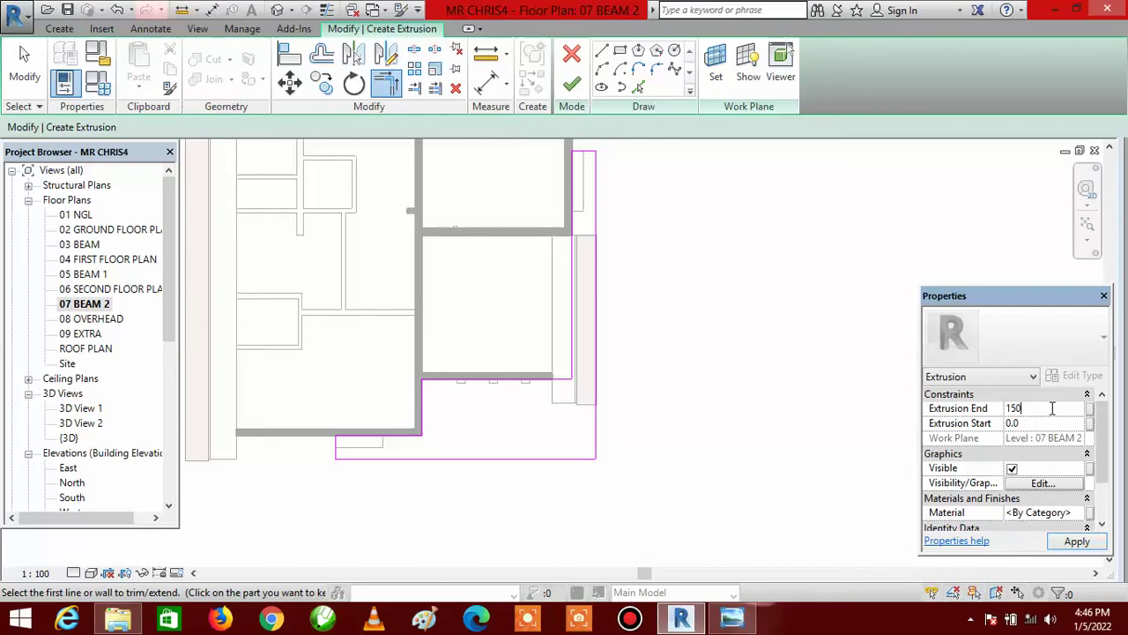
pyautogui.click(1052, 408)
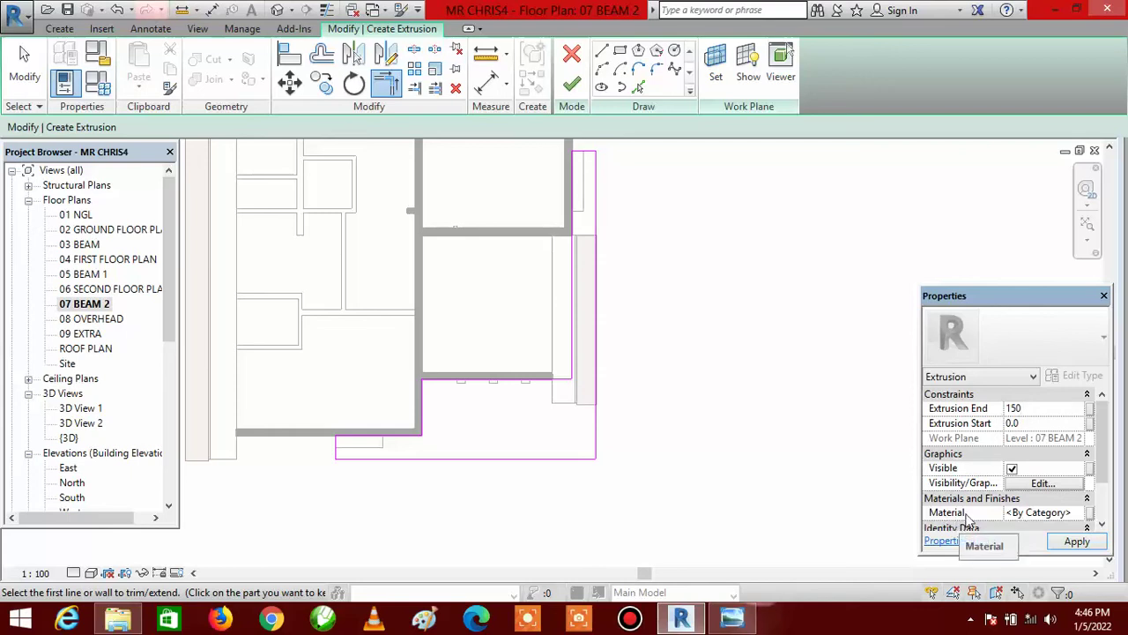
# - Search the project materials for "gyp" and assign Gypsum Wall Board to the extrusion
pyautogui.click(1077, 516)
pyautogui.click(1077, 514)
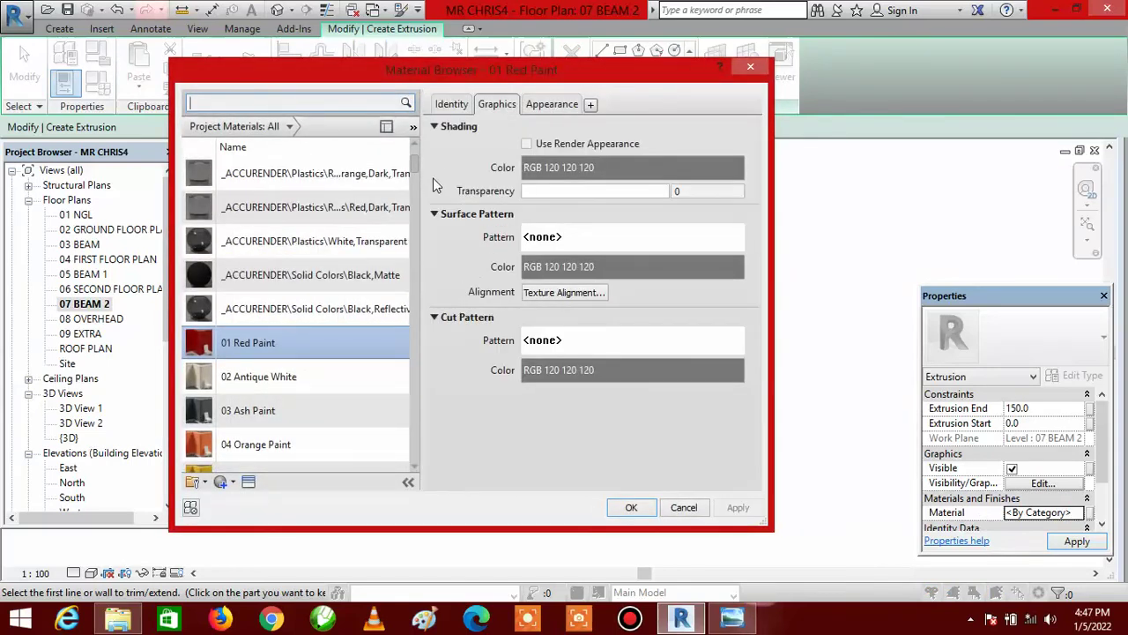
pyautogui.click(300, 102)
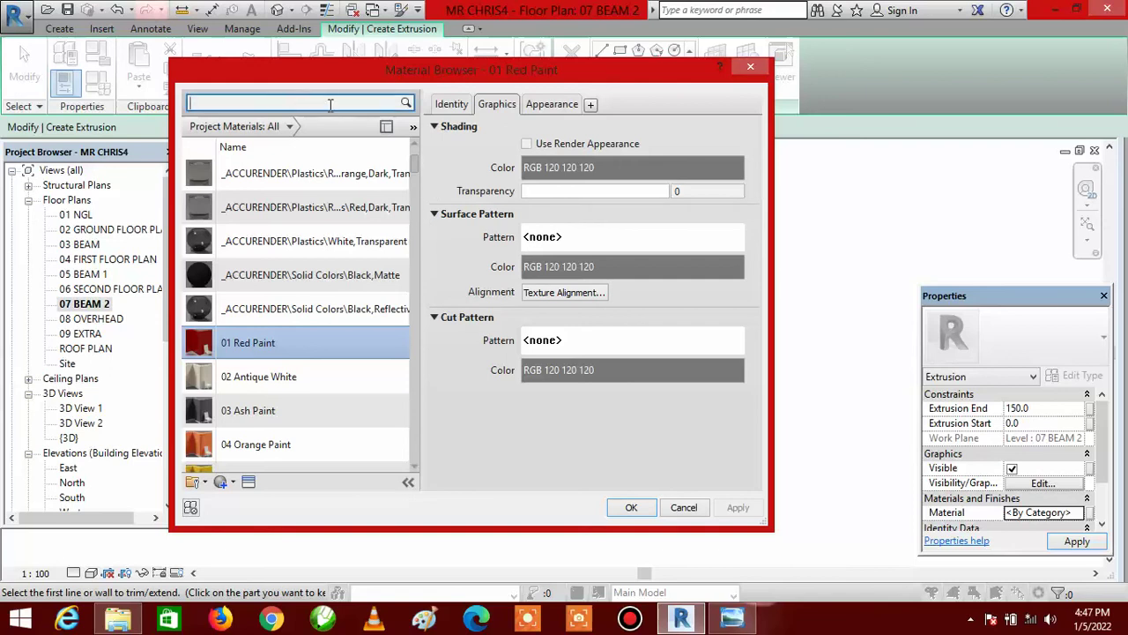
pyautogui.write('gyp')
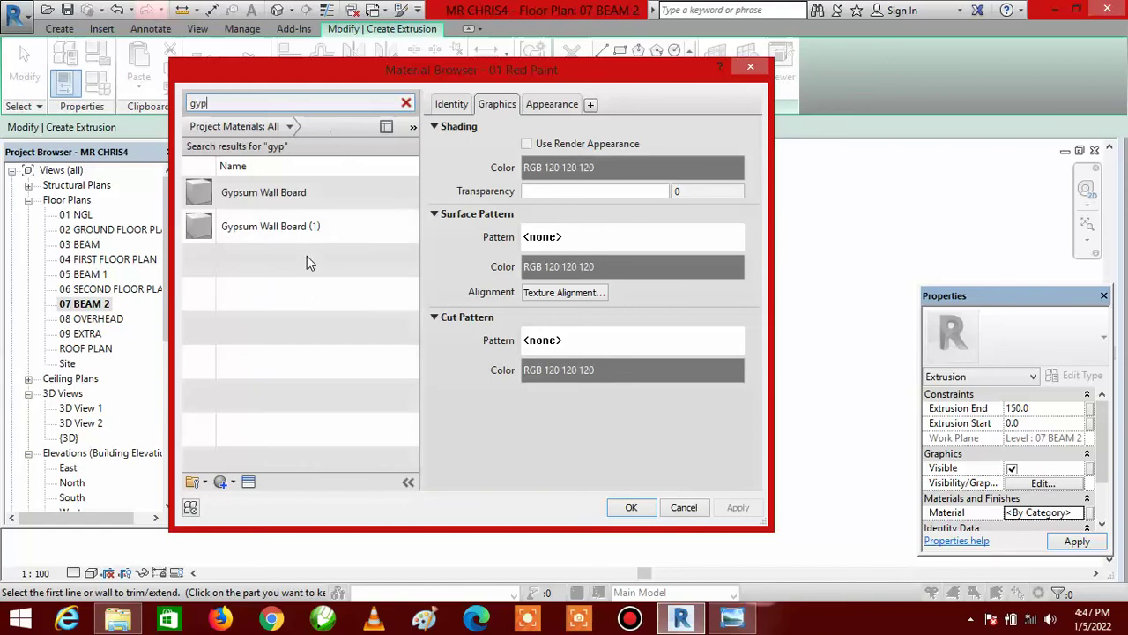
pyautogui.click(247, 194)
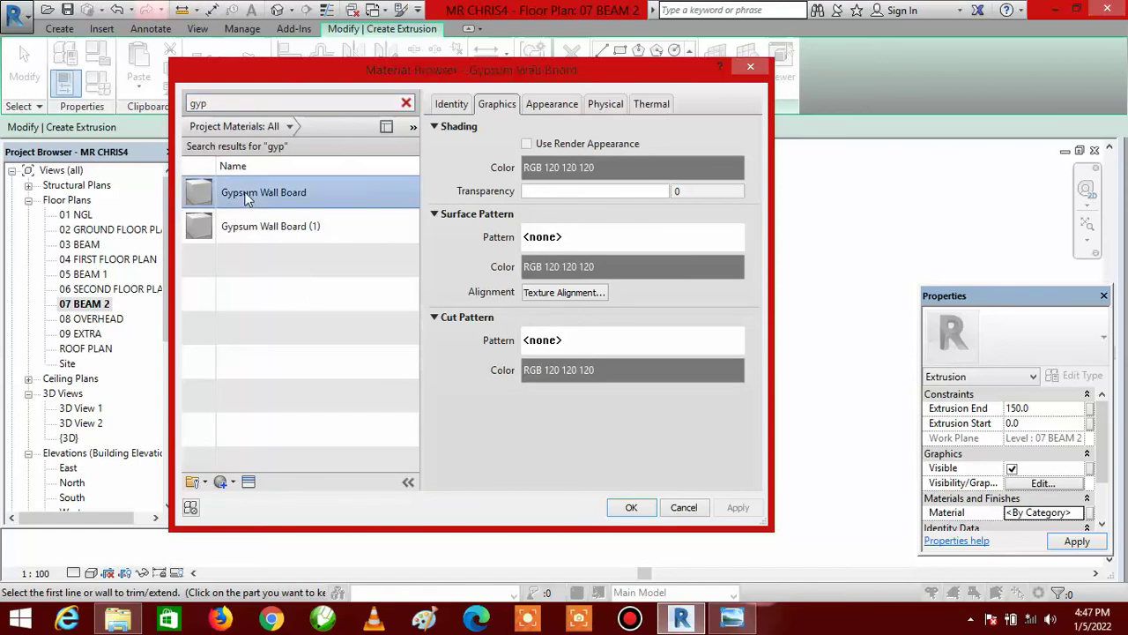
pyautogui.click(632, 510)
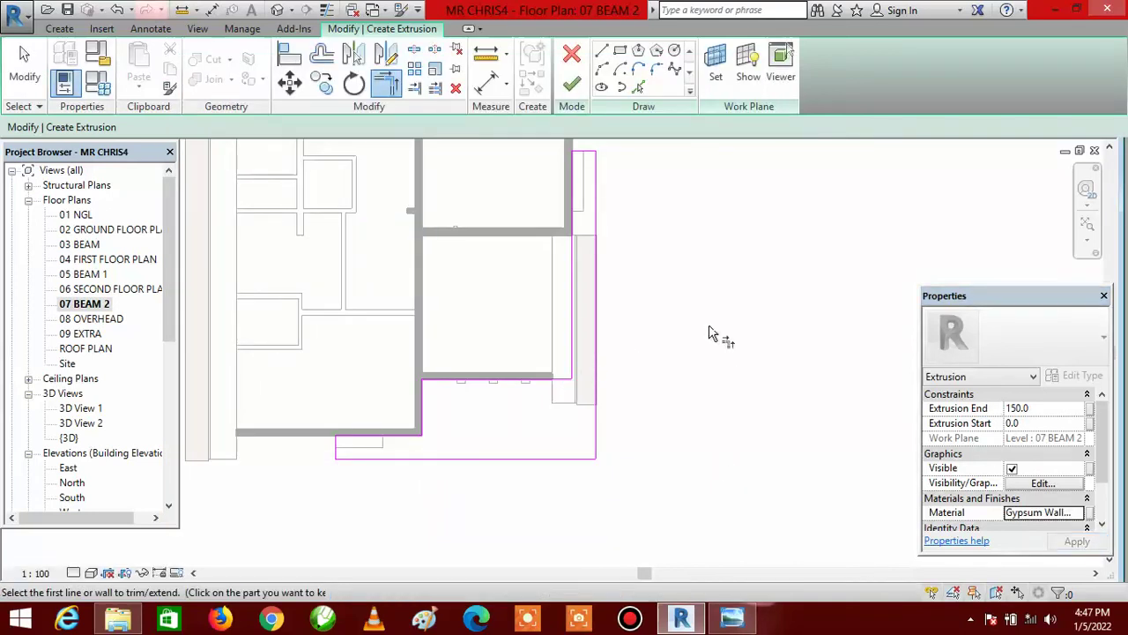
# - Finish the extrusion sketch and complete the in-place model of the overhang
pyautogui.click(572, 86)
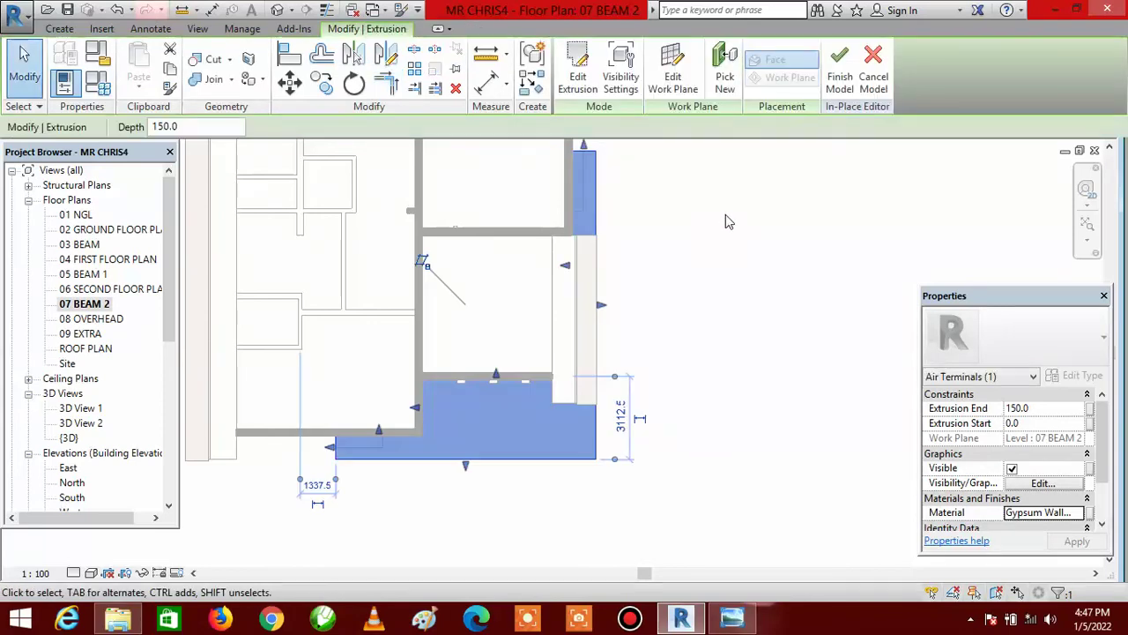
pyautogui.click(839, 62)
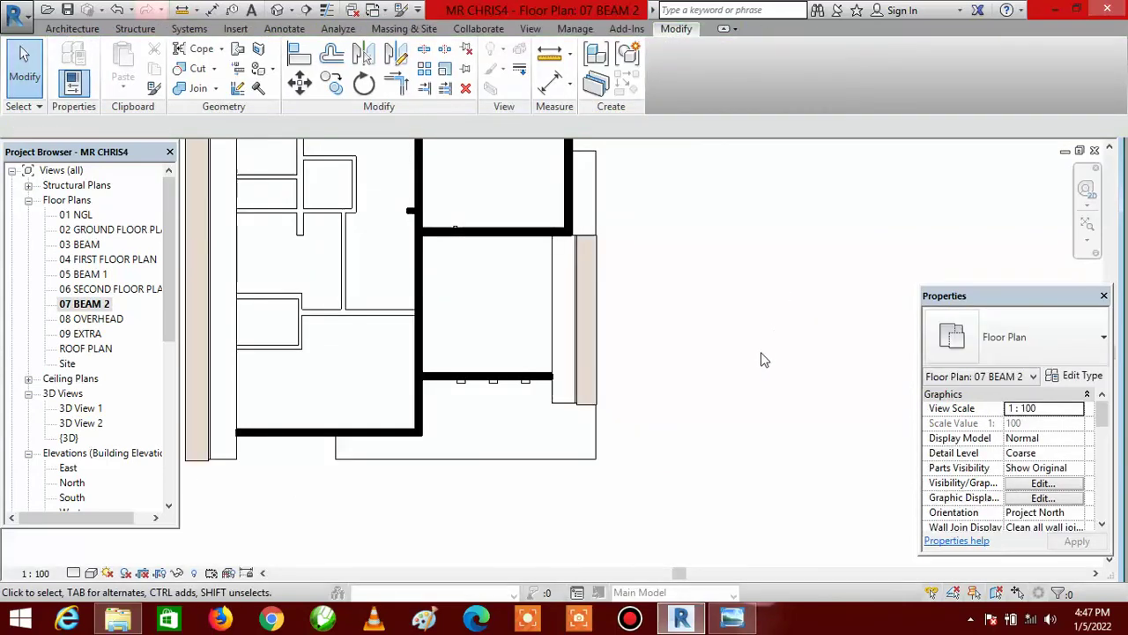
# - Open the default 3D view and examine the overhang around the building's corner above the upper balcony
pyautogui.click(277, 10)
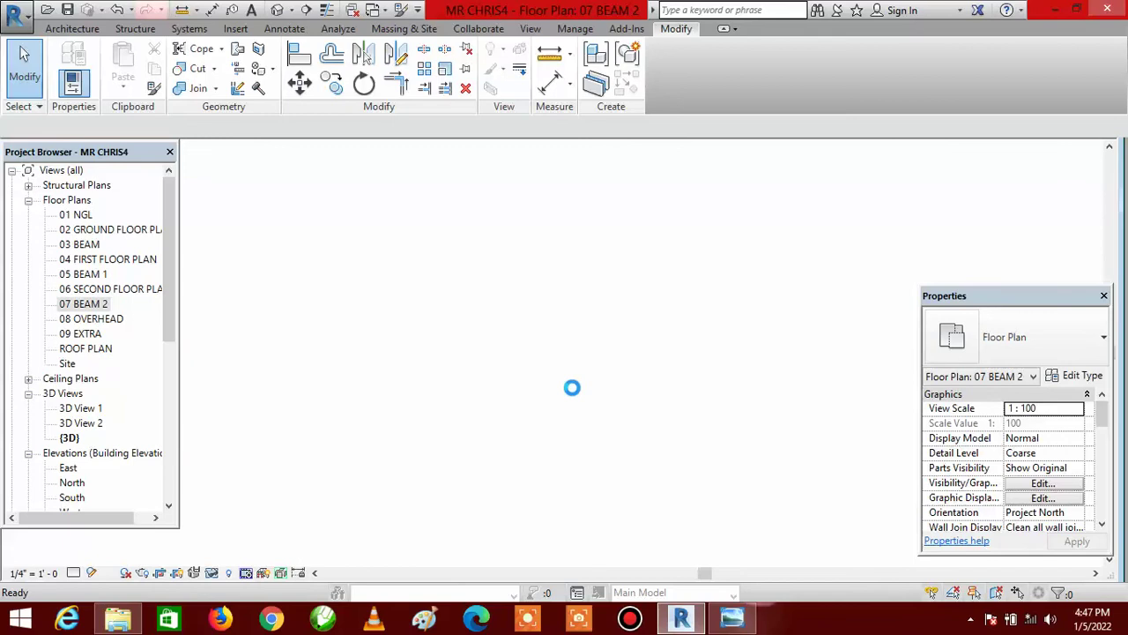
pyautogui.scroll(6, 565, 423)
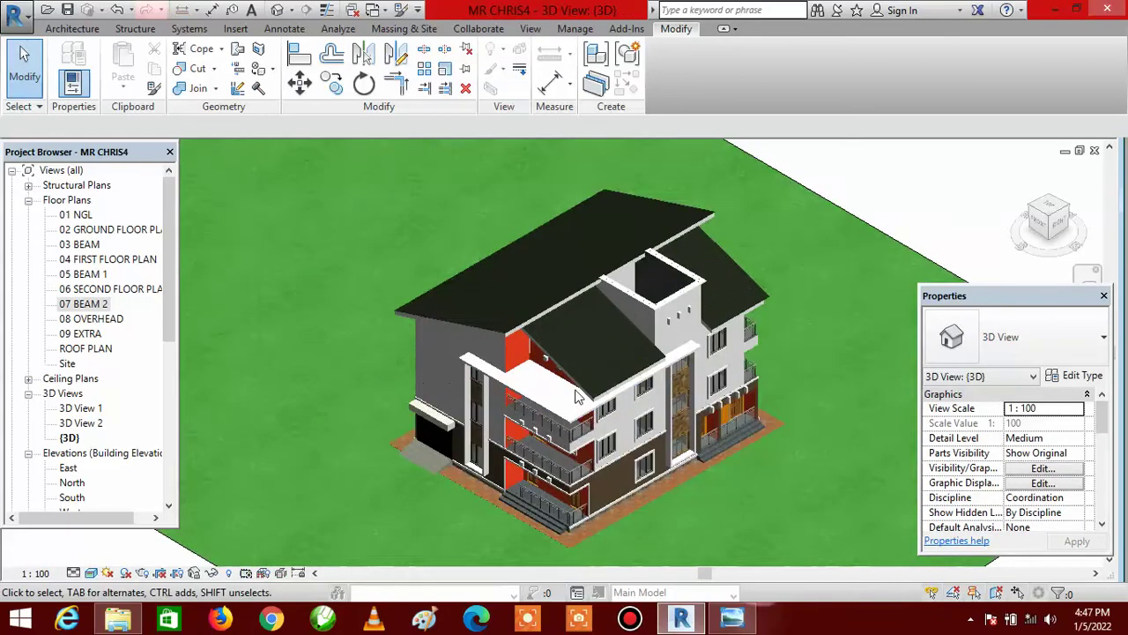
pyautogui.scroll(-2, 565, 423)
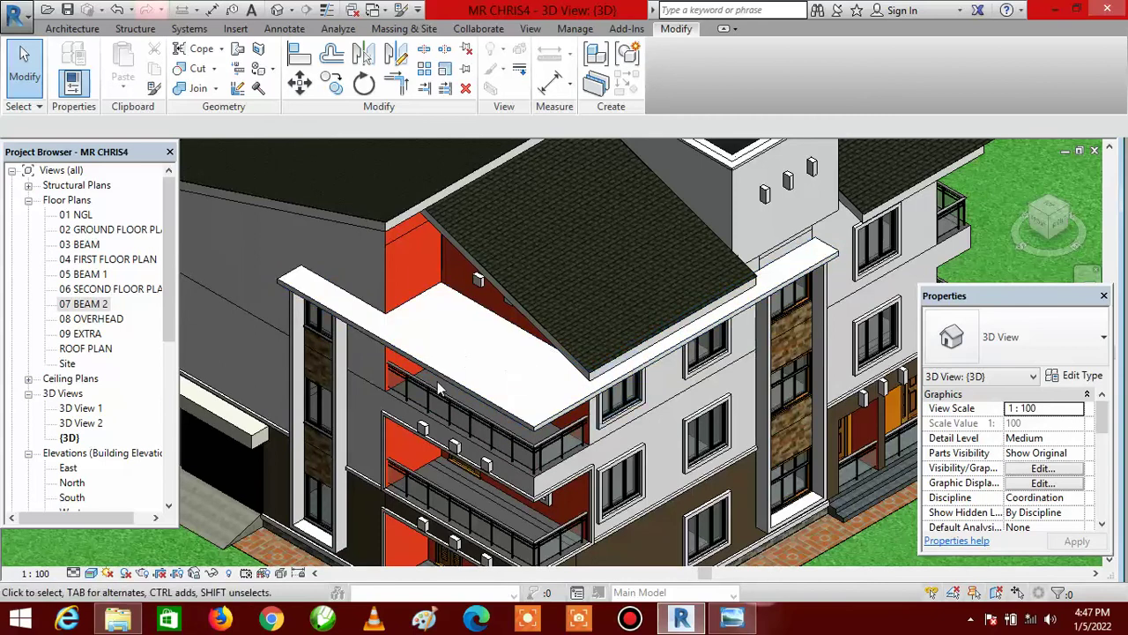
pyautogui.press('Tab')
pyautogui.press('Tab')
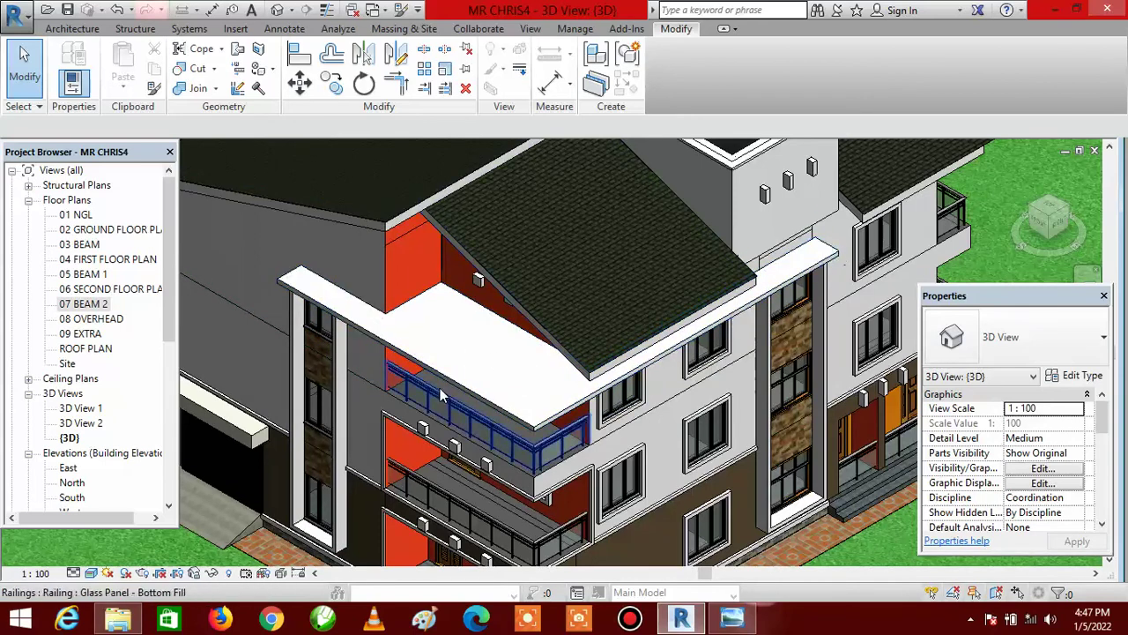
pyautogui.scroll(-4, 476, 317)
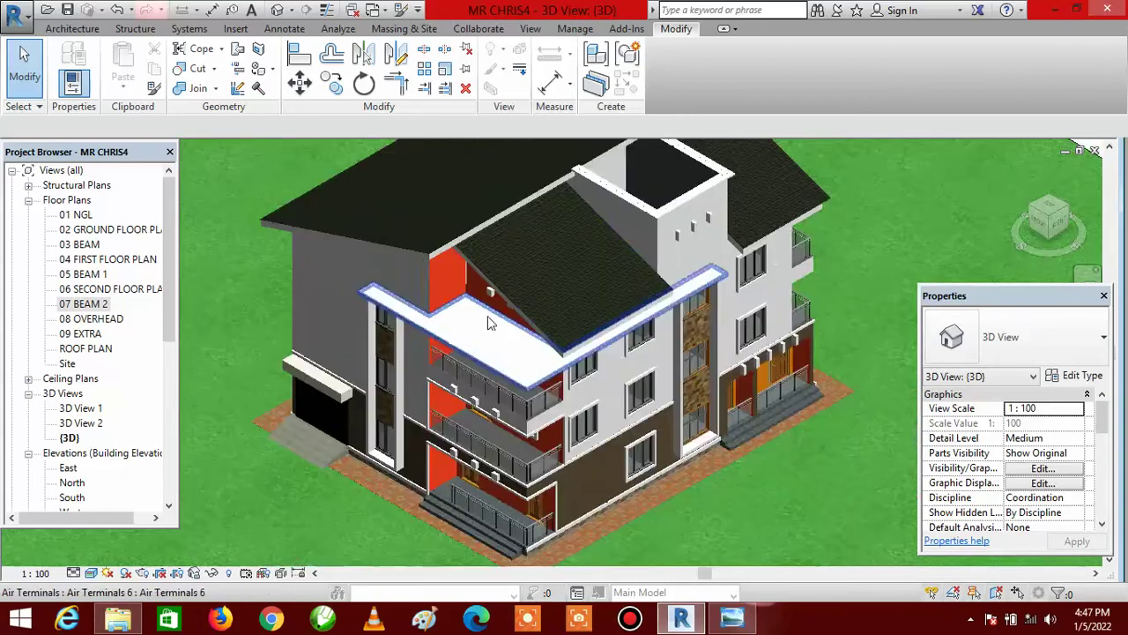
# - Inspect the finished overhang up close in 3D and check the slotted pergola roofs in the reference photos
pyautogui.scroll(5, 486, 344)
pyautogui.scroll(1, 458, 339)
pyautogui.scroll(1, 438, 317)
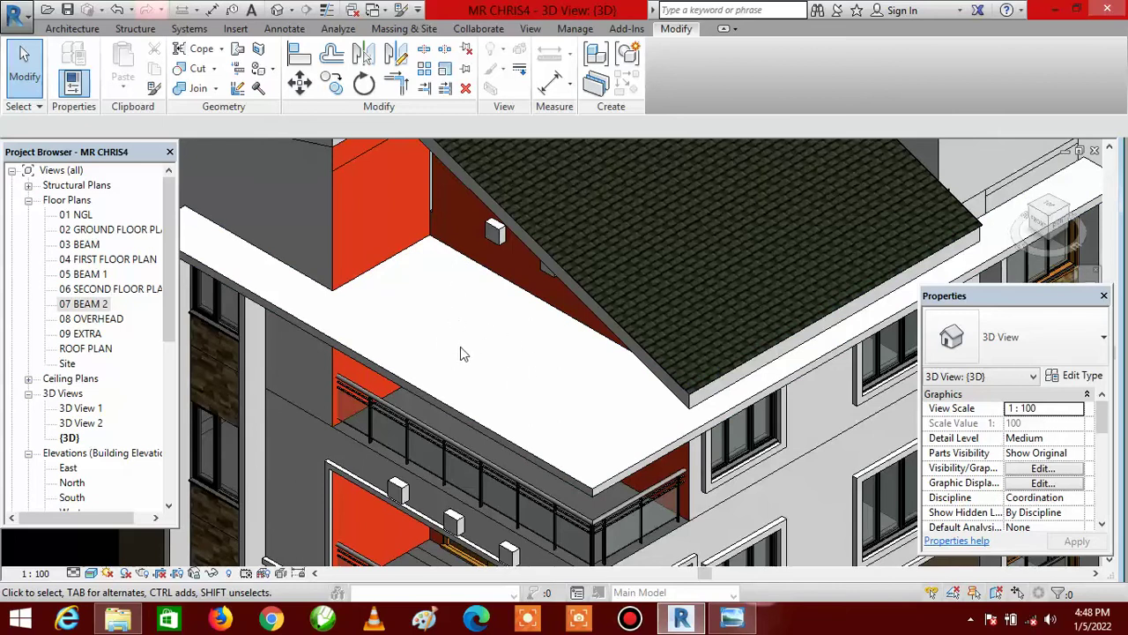
pyautogui.scroll(-1, 438, 313)
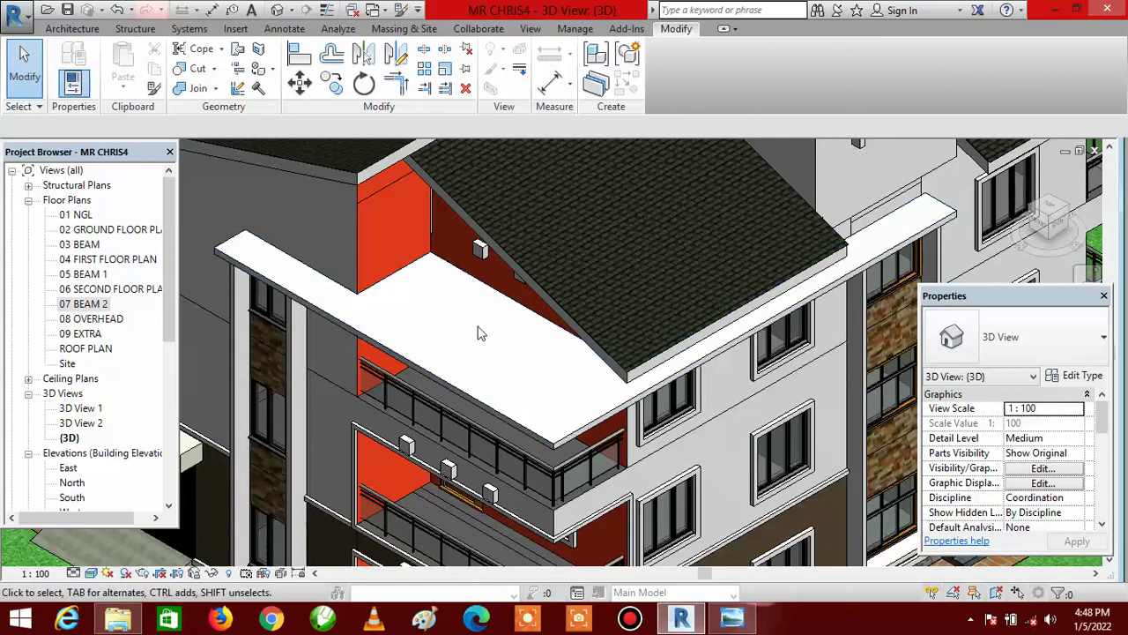
pyautogui.scroll(-3, 476, 333)
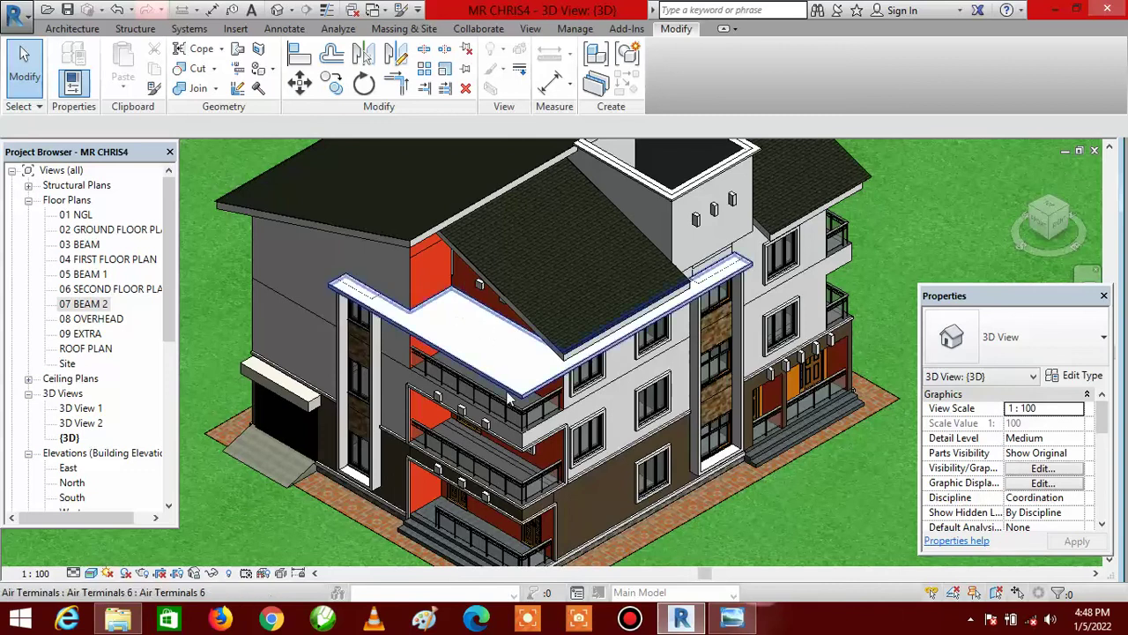
pyautogui.click(733, 618)
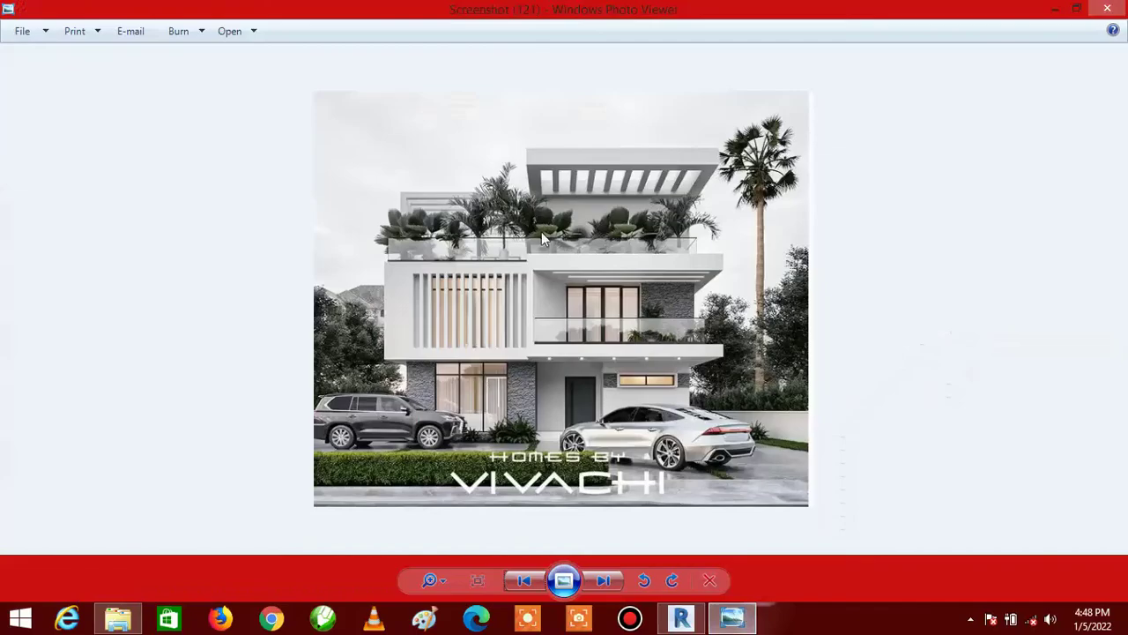
pyautogui.click(596, 582)
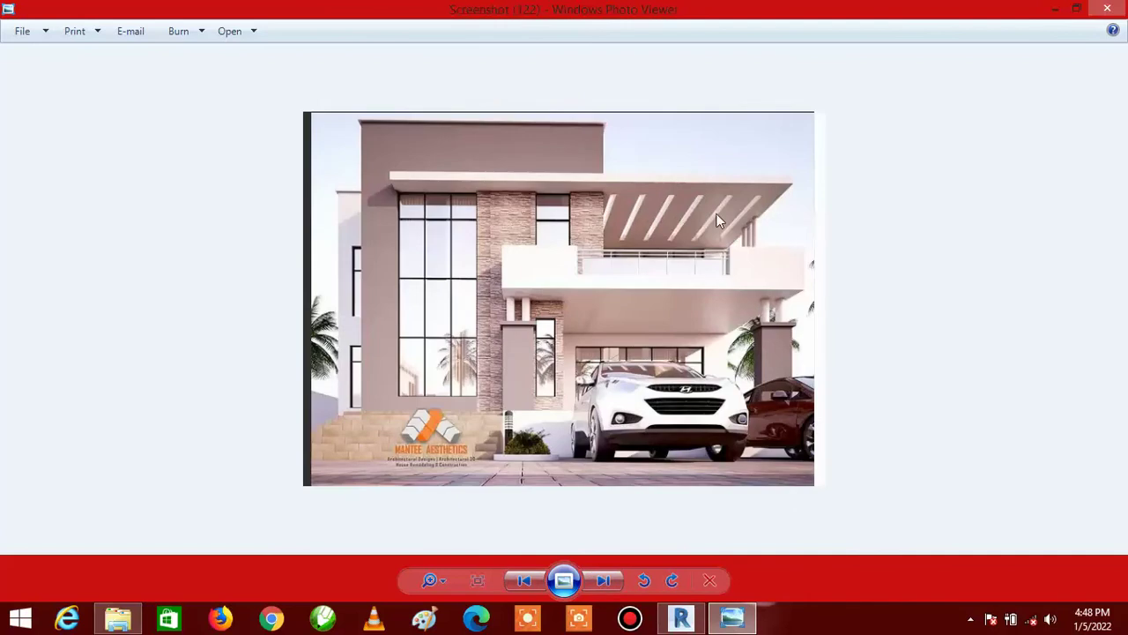
pyautogui.click(684, 617)
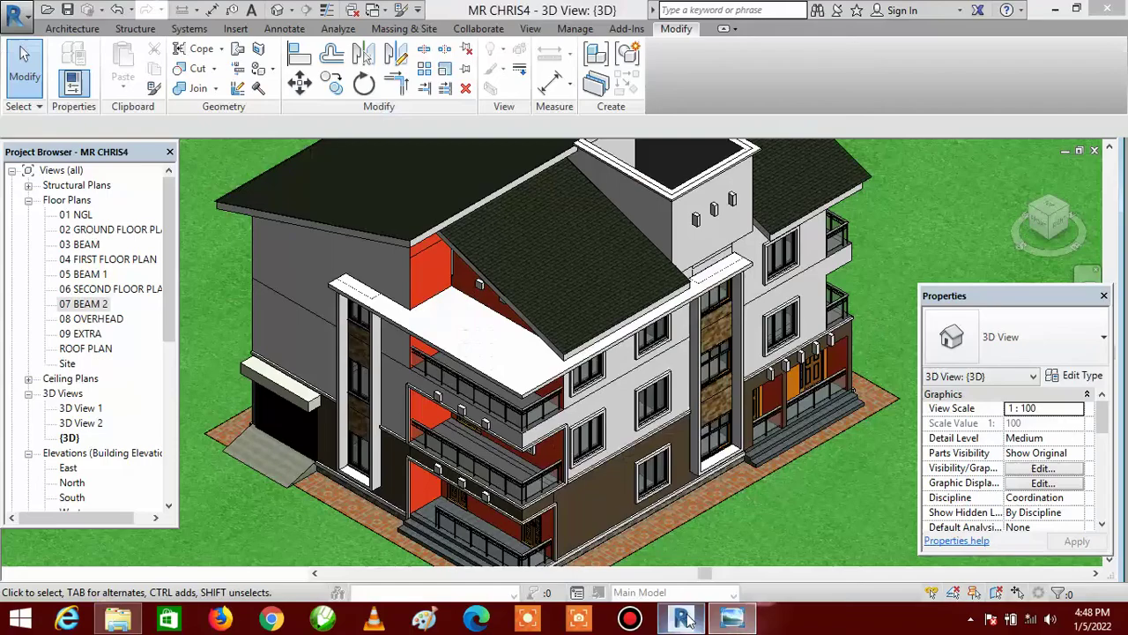
# - Open the 07 BEAM 2 floor plan, edit the overhang in place and start a void extrusion
pyautogui.doubleClick(88, 305)
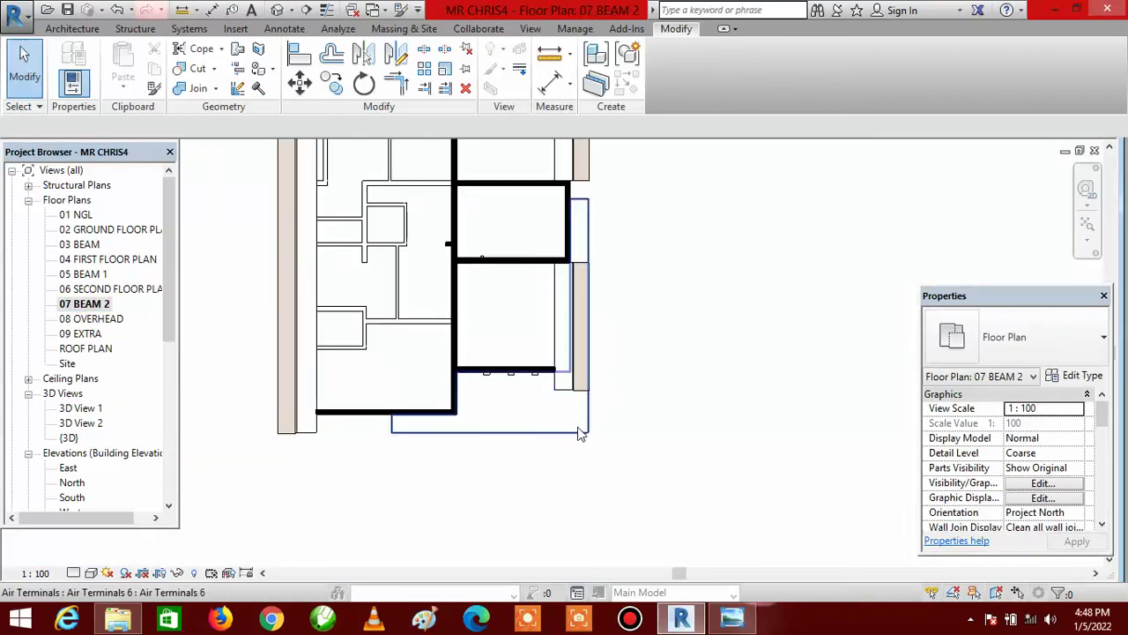
pyautogui.click(580, 434)
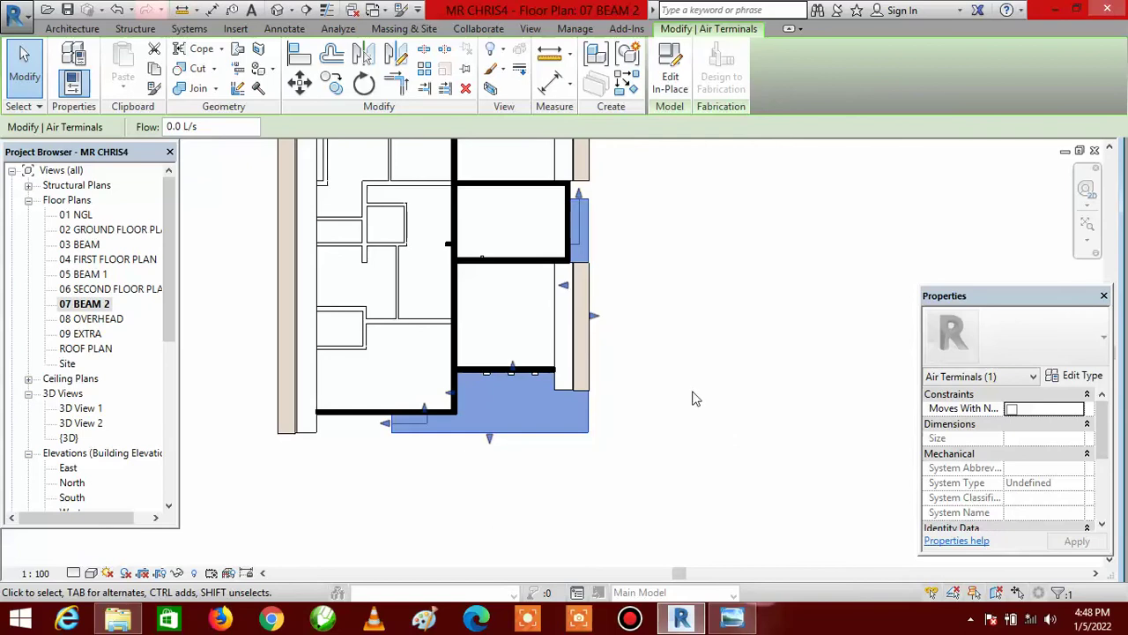
pyautogui.click(668, 88)
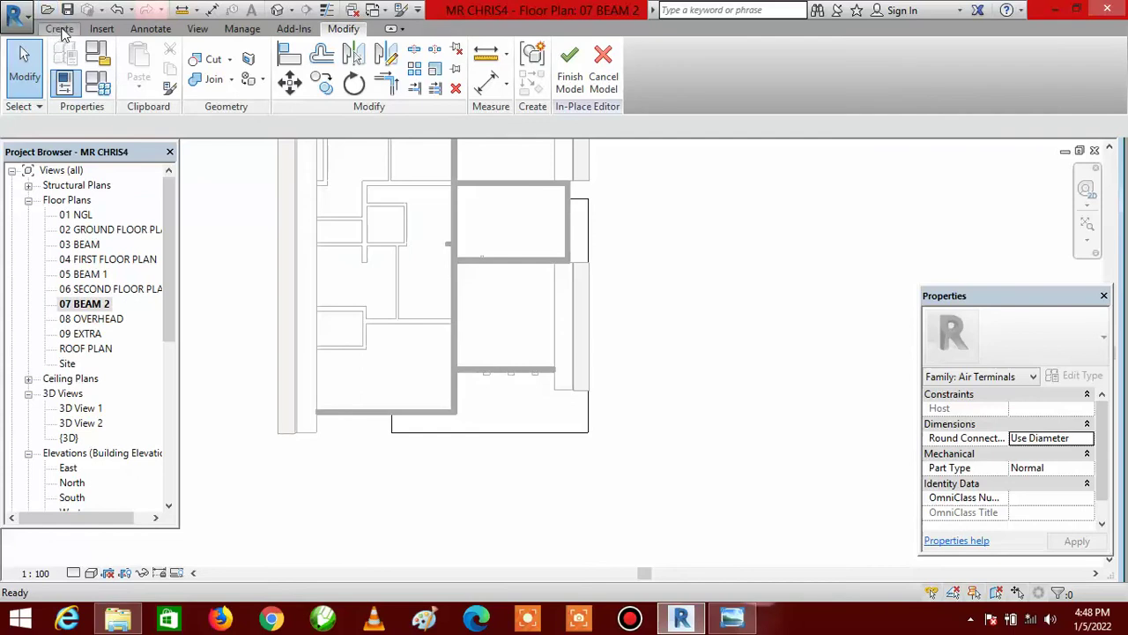
pyautogui.click(60, 29)
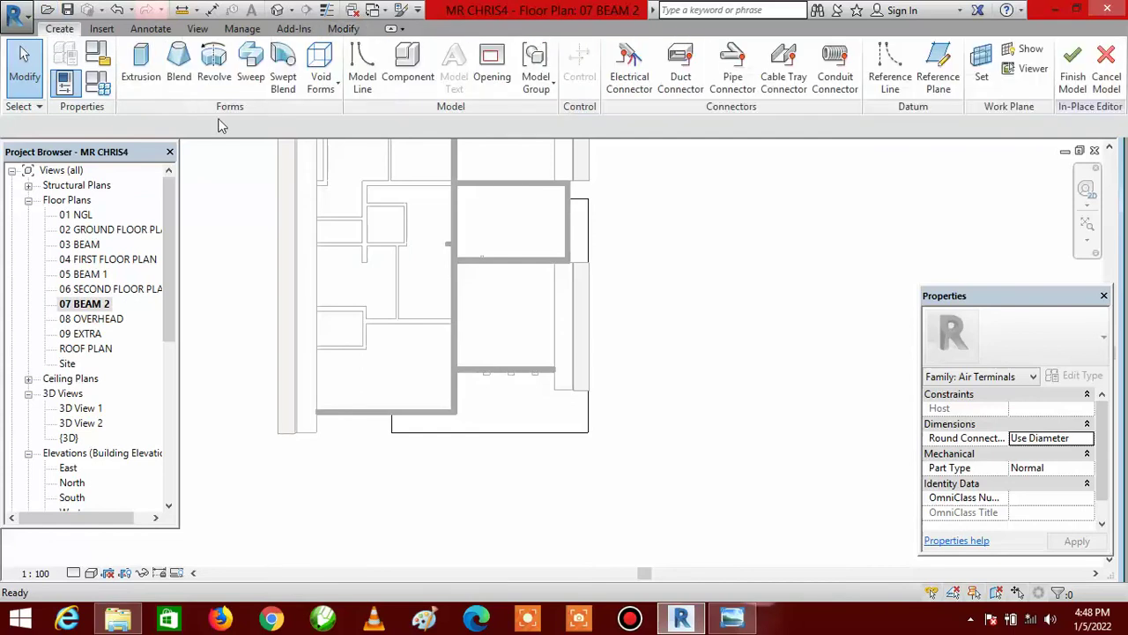
pyautogui.click(327, 83)
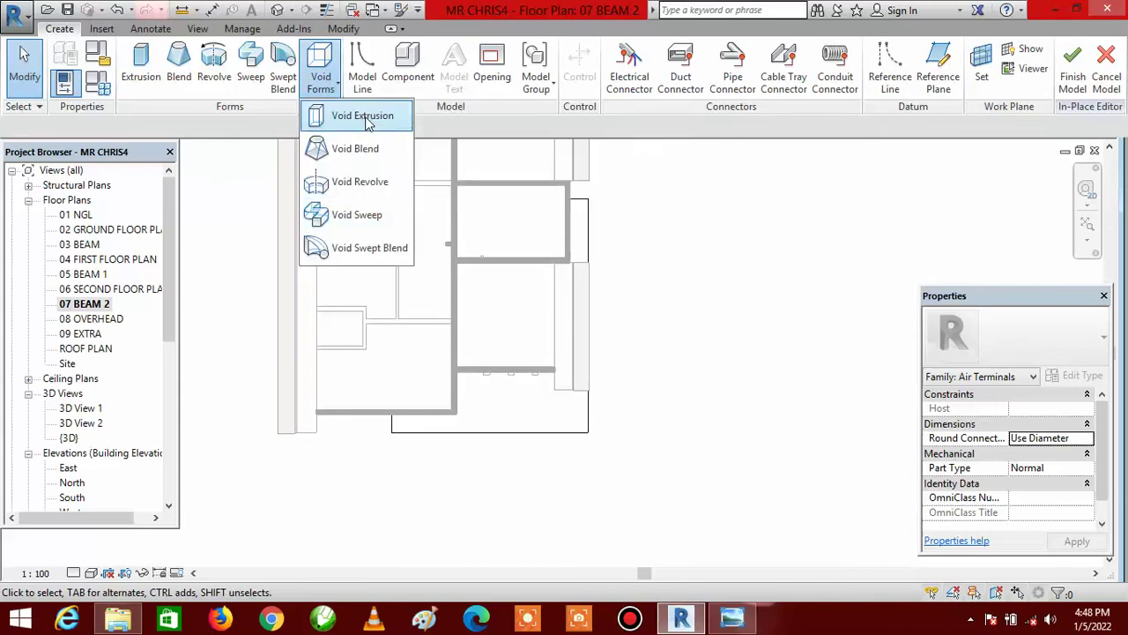
pyautogui.click(362, 117)
# - Draw the first void profile line at a 450 mm offset from the side wall, from the inner wall corner to the outer one
pyautogui.click(567, 300)
pyautogui.press('Escape')
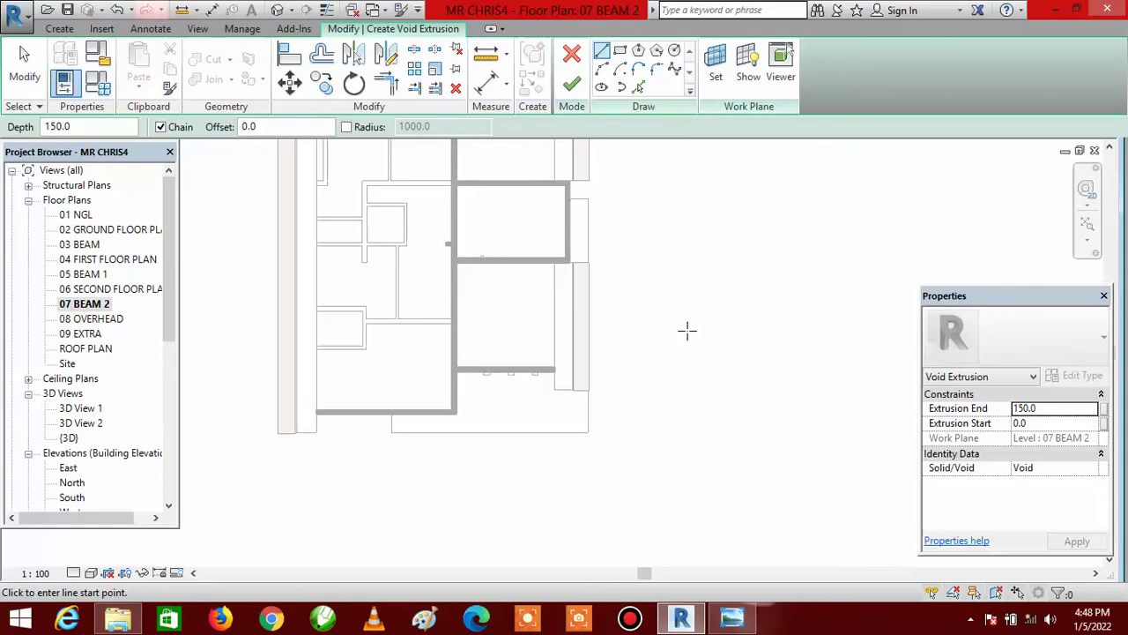
pyautogui.click(569, 309)
pyautogui.press('Escape')
pyautogui.click(569, 306)
pyautogui.press('Escape')
pyautogui.press('Return')
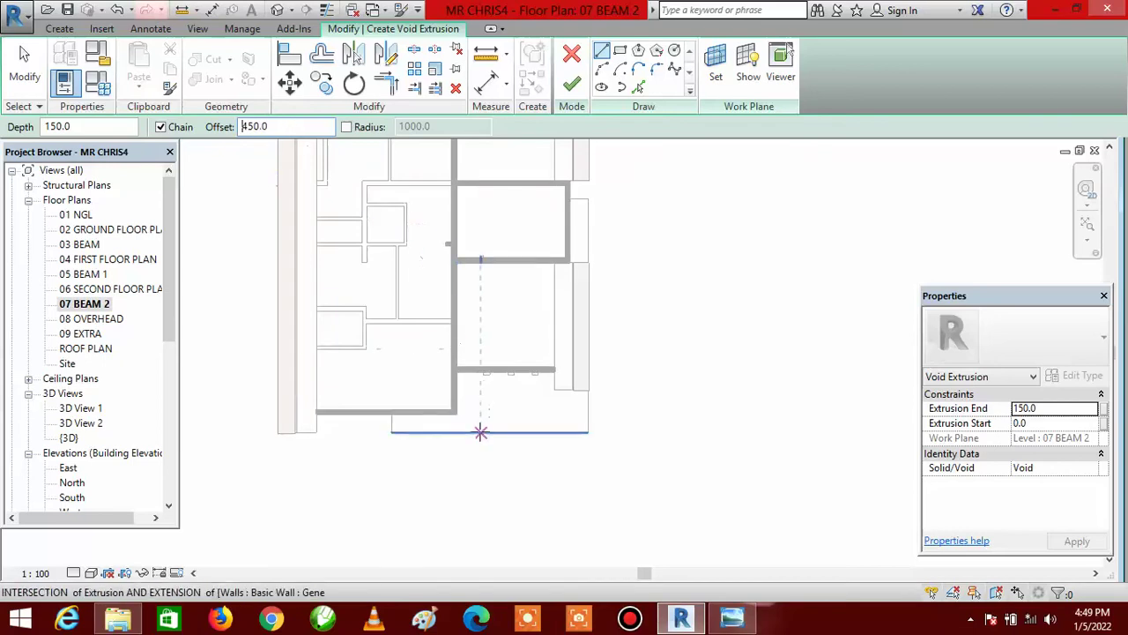
pyautogui.click(458, 371)
pyautogui.scroll(5, 457, 374)
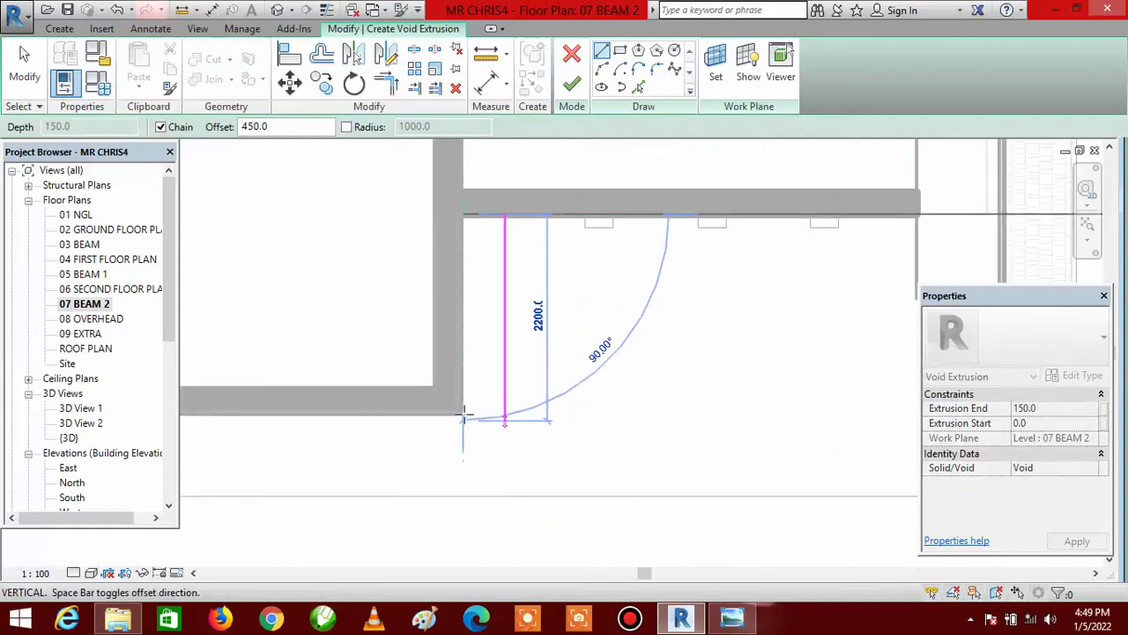
pyautogui.click(461, 416)
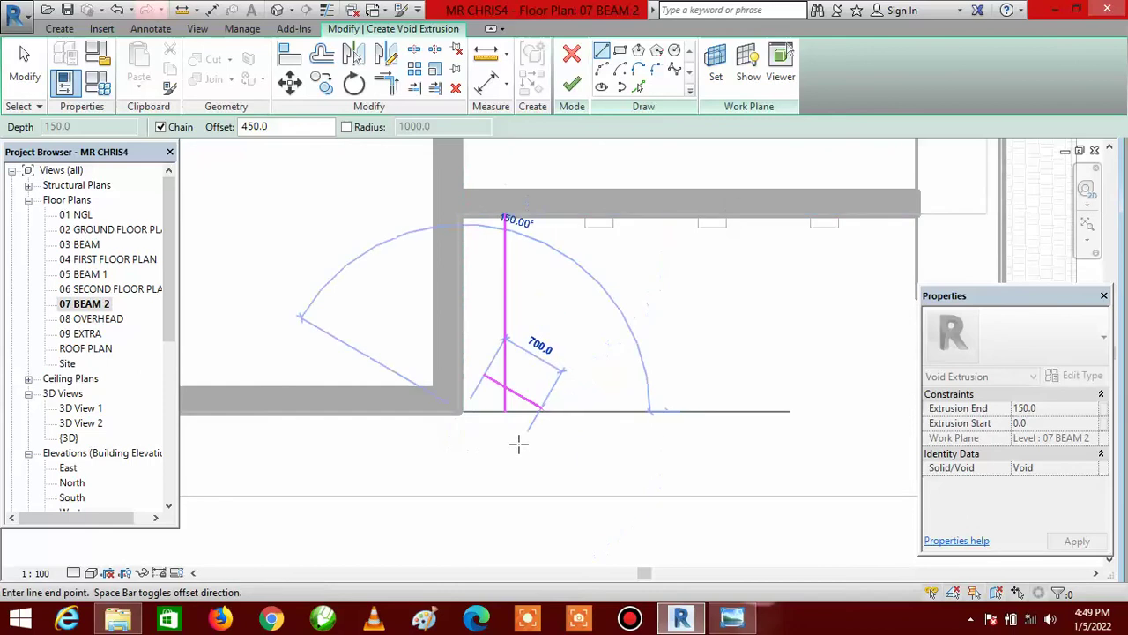
pyautogui.scroll(-5, 524, 445)
pyautogui.scroll(2, 538, 426)
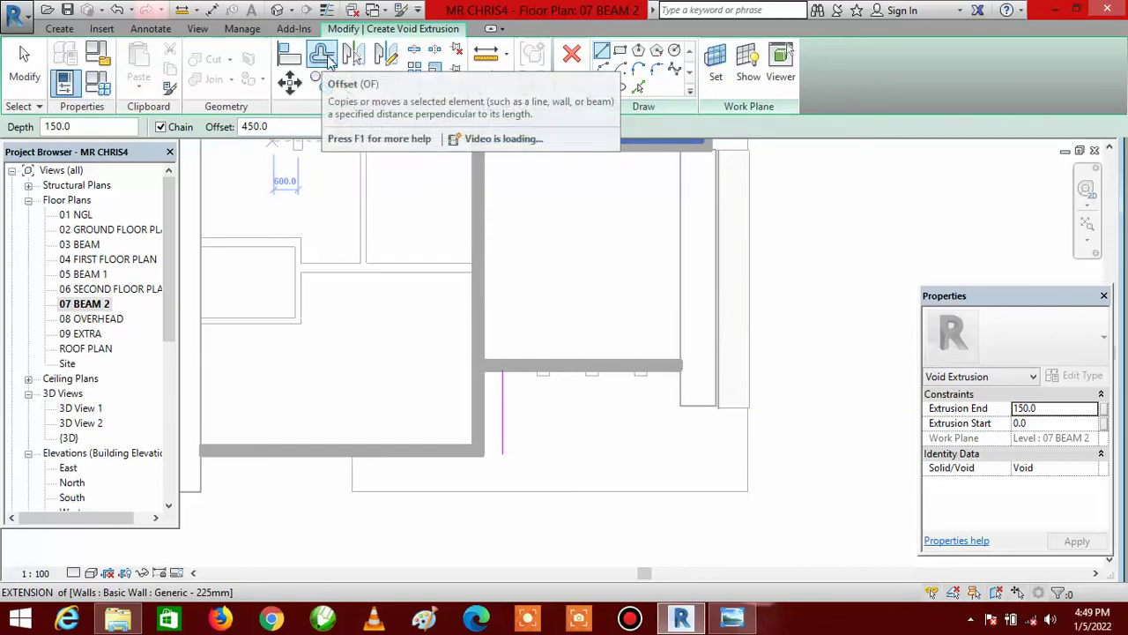
# - Copy the void line at a 300 mm offset and close both ends with lines to form a narrow rectangular slot
pyautogui.click(323, 58)
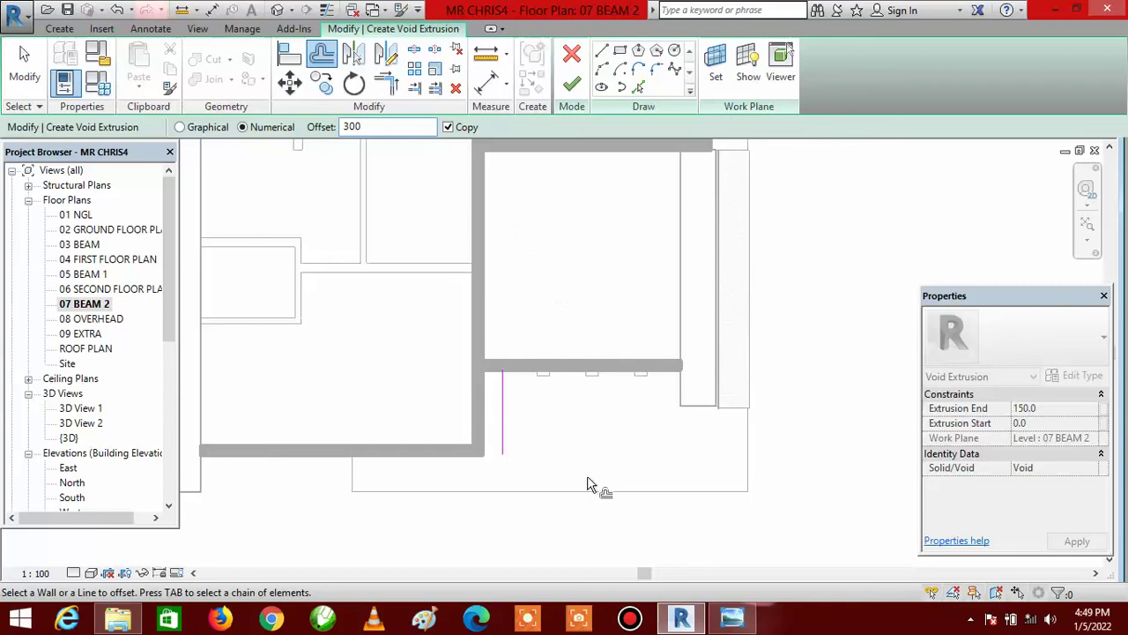
pyautogui.click(506, 428)
pyautogui.click(603, 51)
pyautogui.scroll(3, 465, 440)
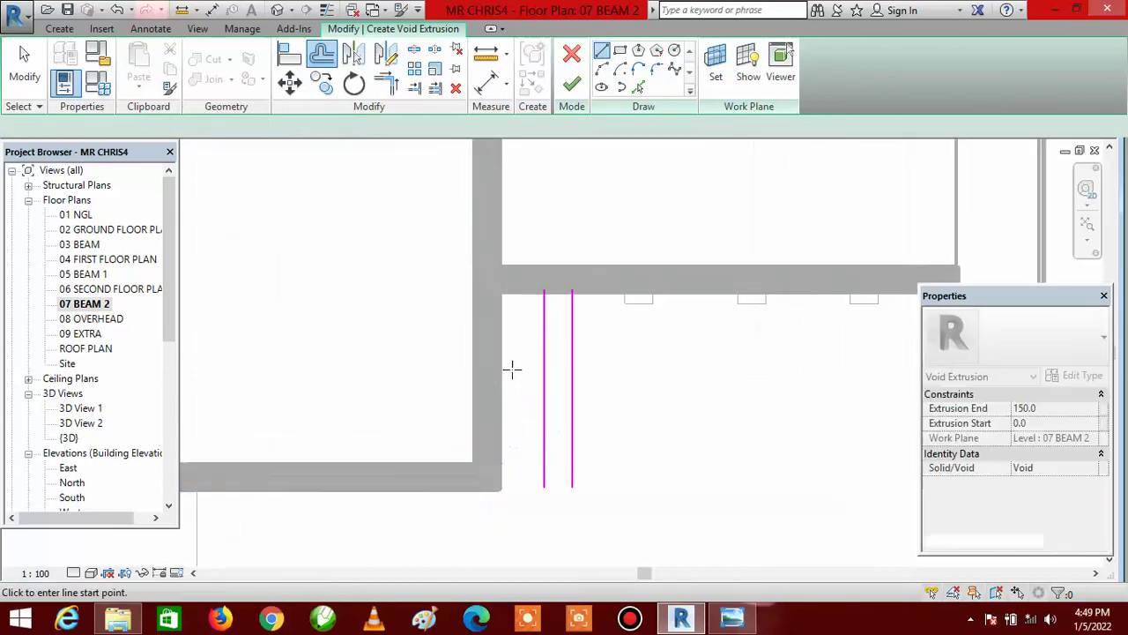
pyautogui.scroll(2, 511, 371)
pyautogui.click(570, 230)
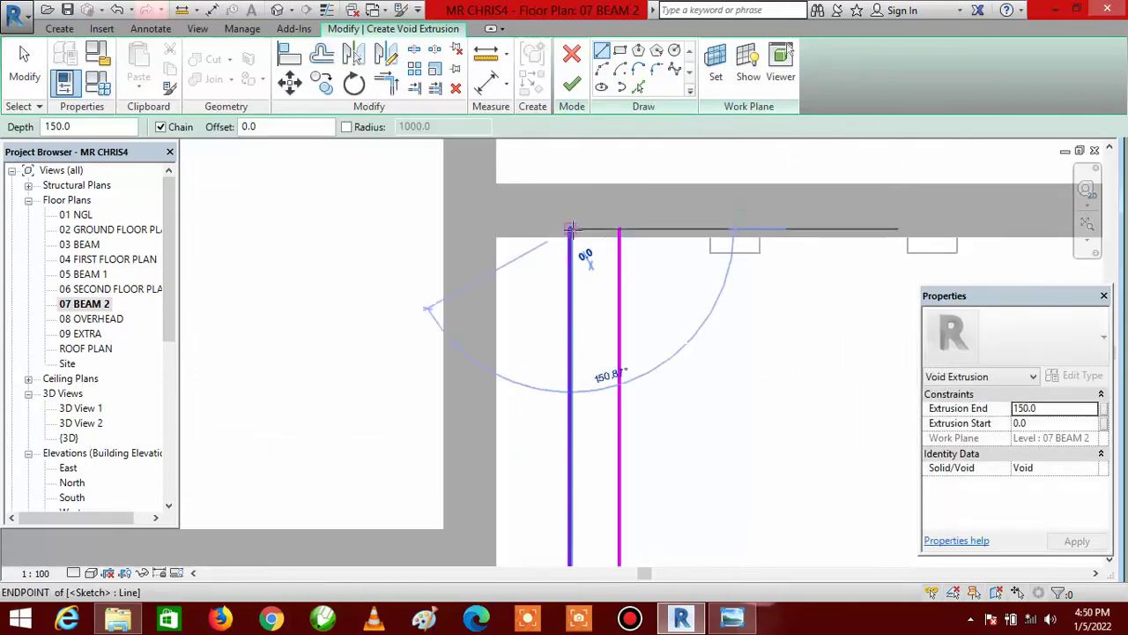
pyautogui.click(620, 229)
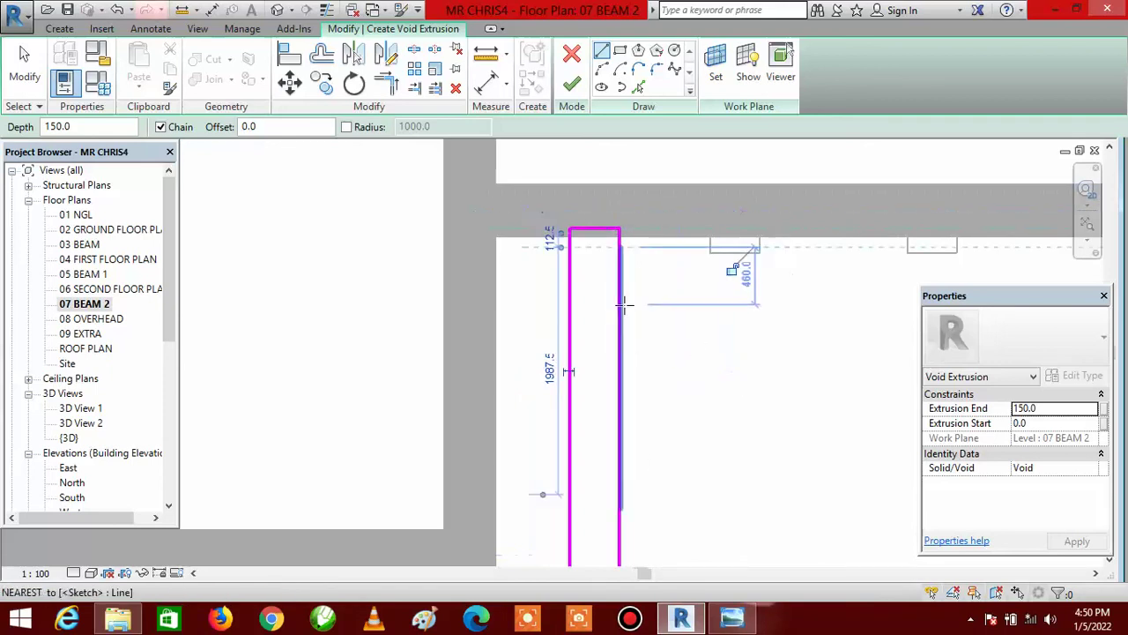
pyautogui.scroll(-2, 623, 305)
pyautogui.scroll(3, 619, 441)
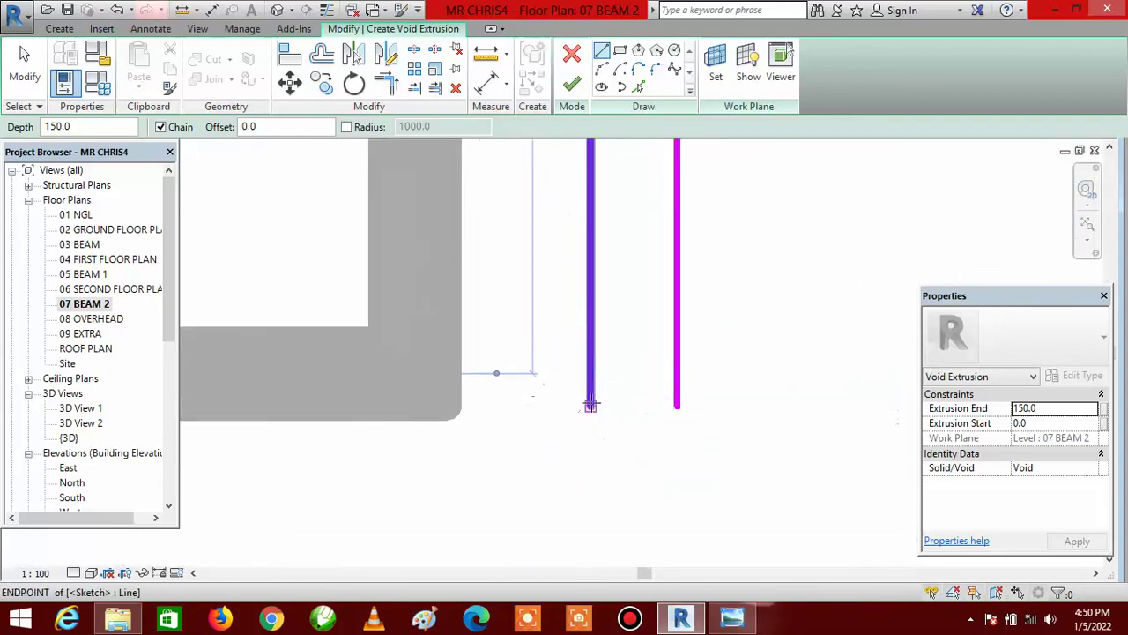
pyautogui.click(590, 406)
pyautogui.click(677, 405)
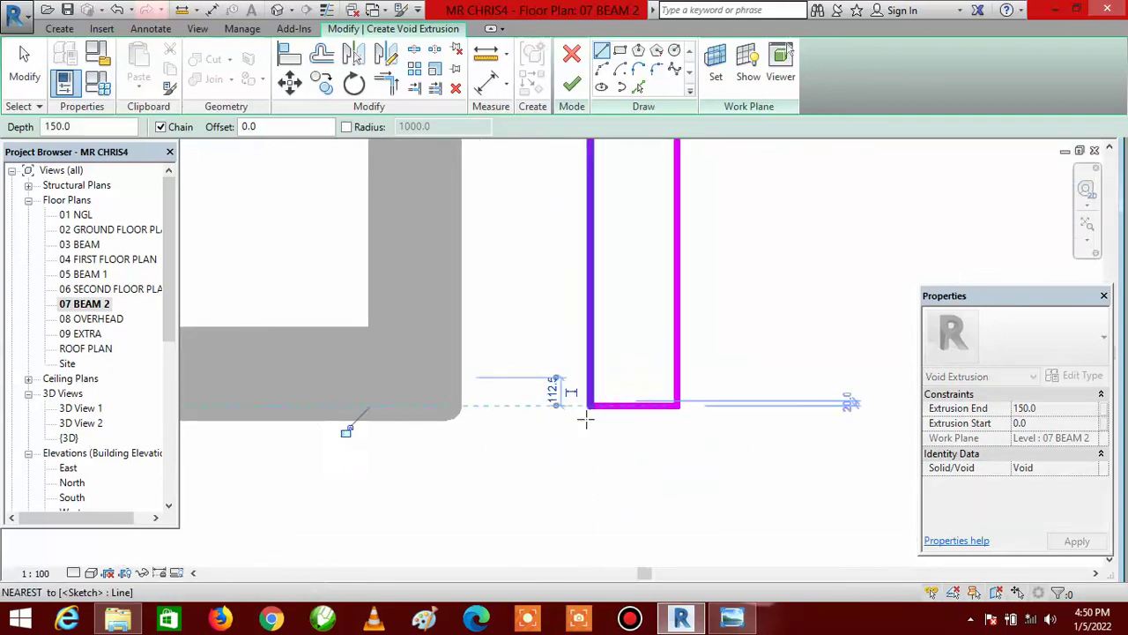
pyautogui.scroll(-2, 586, 415)
pyautogui.scroll(-3, 609, 432)
pyautogui.press('Escape')
pyautogui.press('Escape')
# - Examine how the slot profile's ends sit against the balcony wall and the overhang's outer edge
pyautogui.scroll(1, 617, 377)
pyautogui.scroll(3, 606, 284)
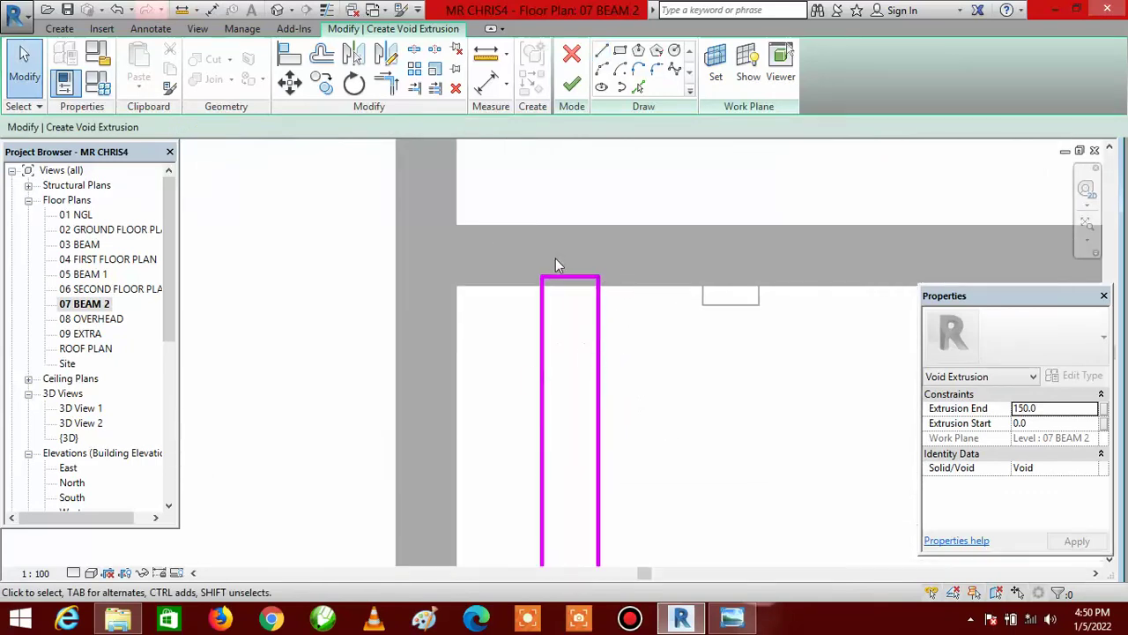
pyautogui.scroll(-2, 596, 269)
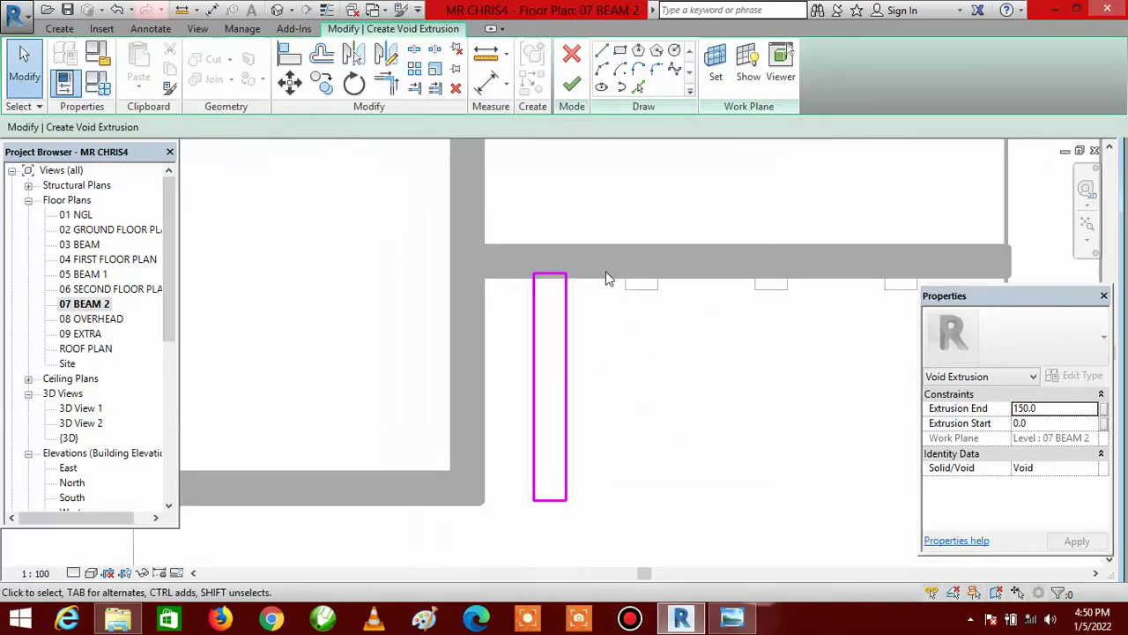
pyautogui.scroll(-2, 609, 279)
pyautogui.scroll(1, 573, 399)
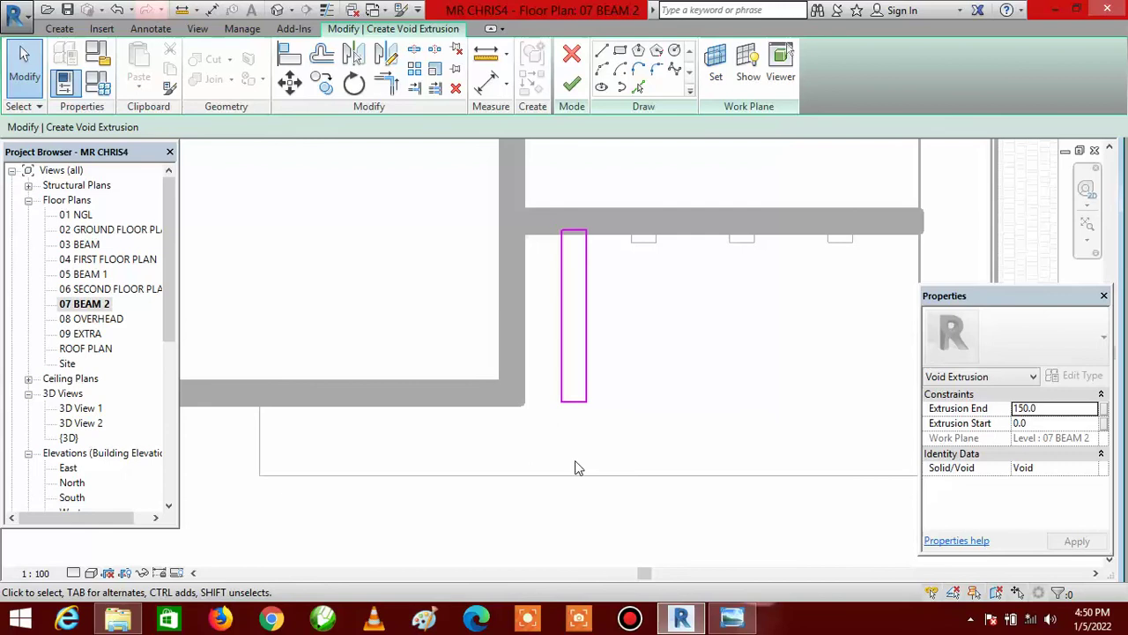
pyautogui.scroll(-1, 494, 452)
pyautogui.scroll(-1, 539, 454)
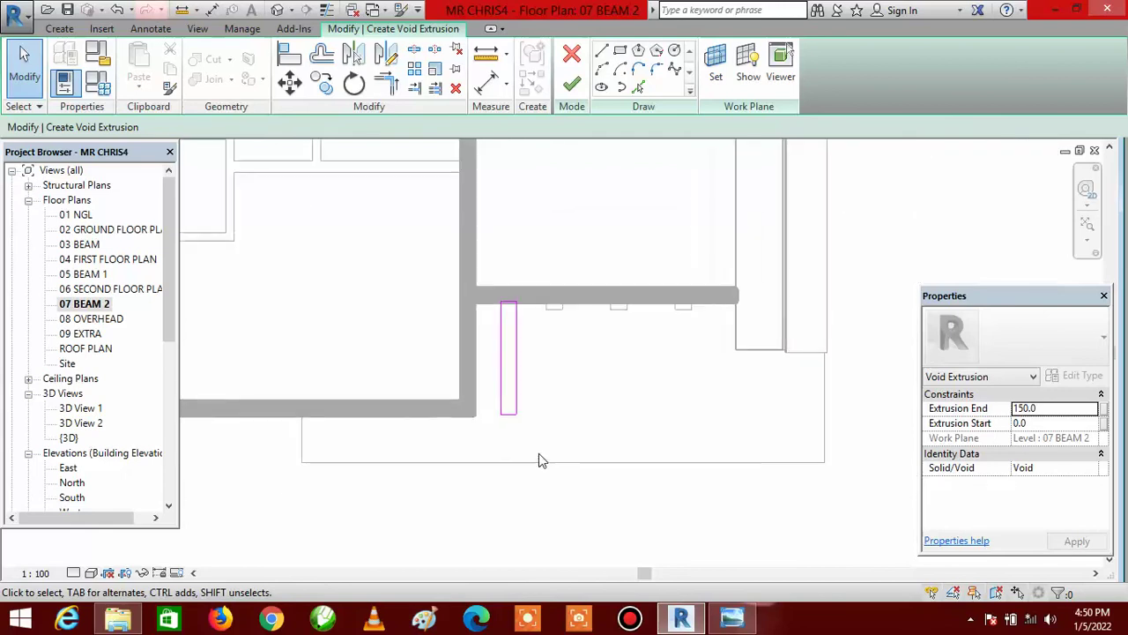
pyautogui.scroll(1, 539, 453)
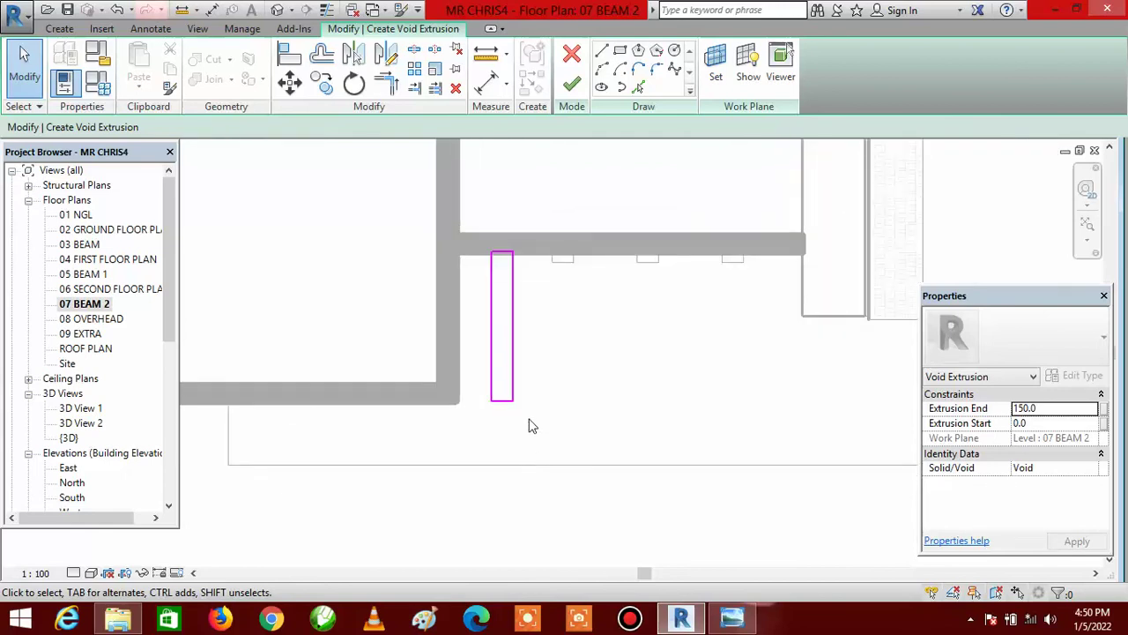
pyautogui.scroll(2, 489, 239)
pyautogui.scroll(-1, 529, 265)
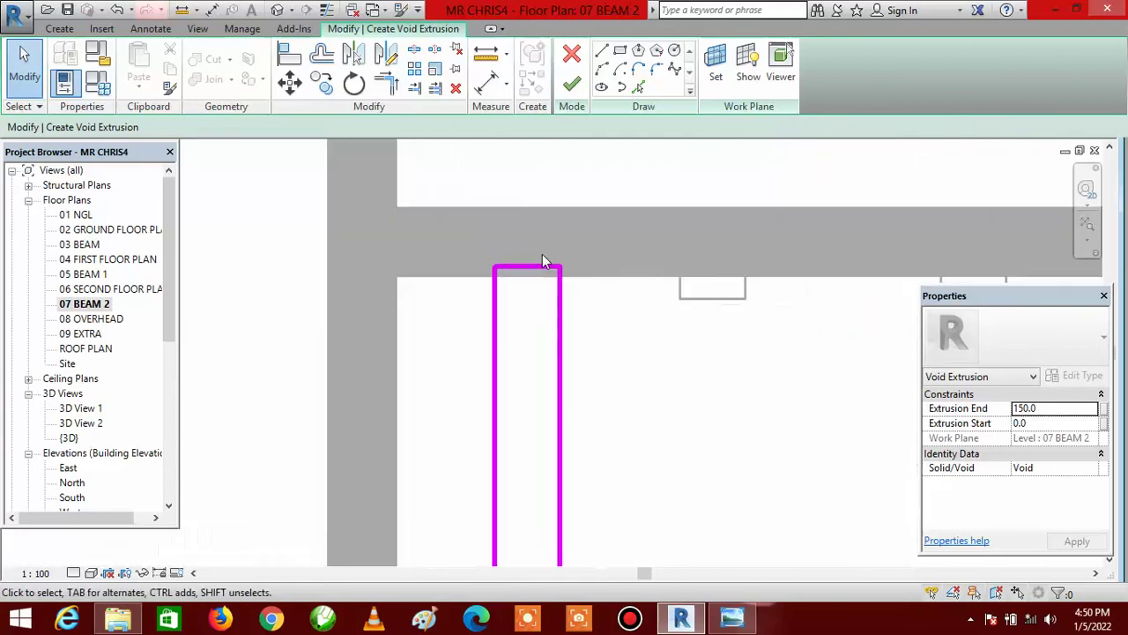
pyautogui.scroll(-1, 542, 258)
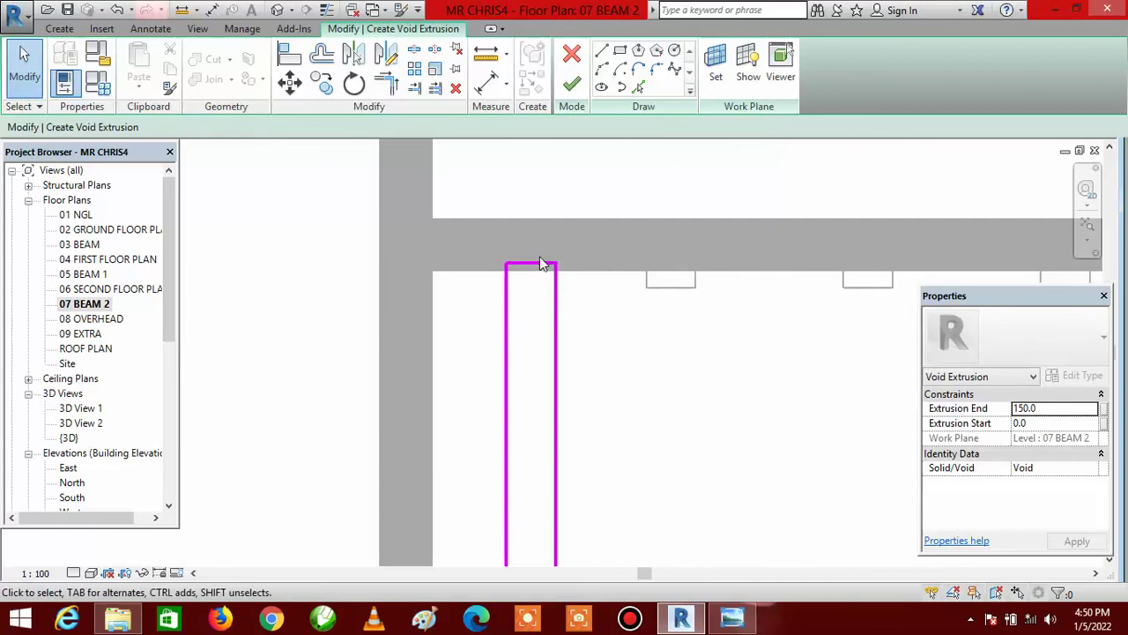
pyautogui.scroll(2, 556, 275)
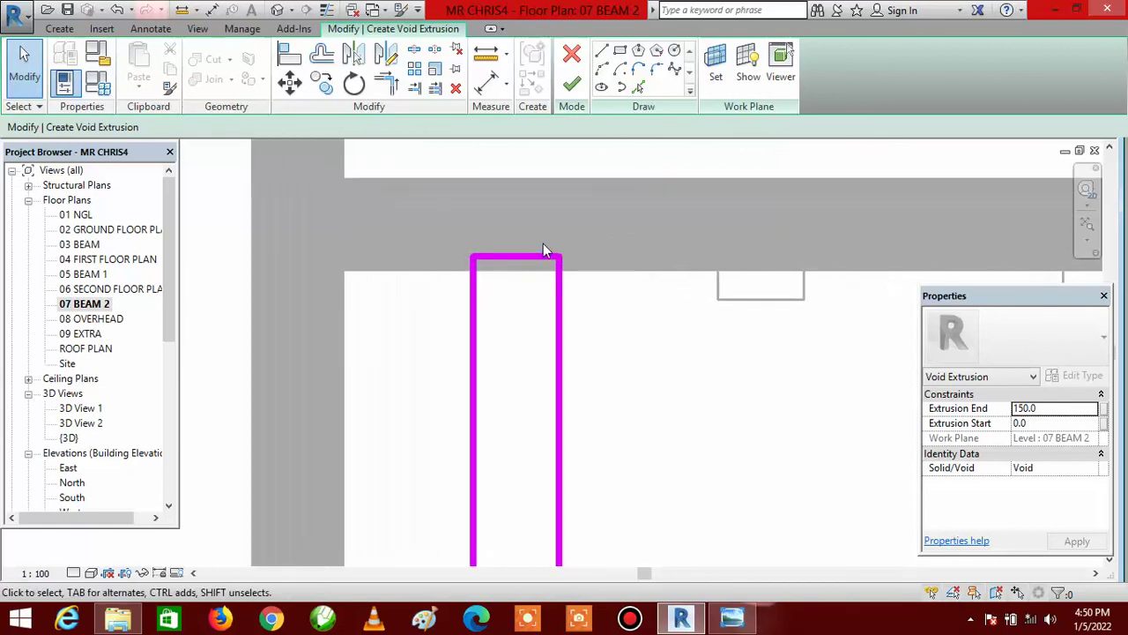
pyautogui.scroll(-2, 539, 252)
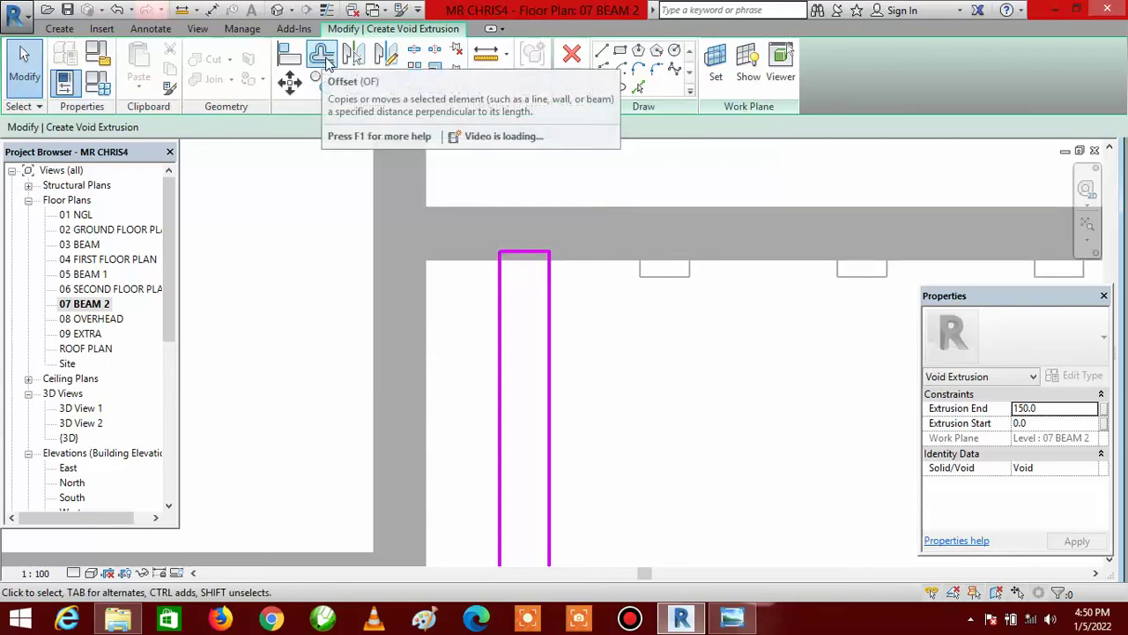
# - Offset a copy of the slot's wall-side end line 300 mm inward, away from the balcony wall
pyautogui.click(323, 58)
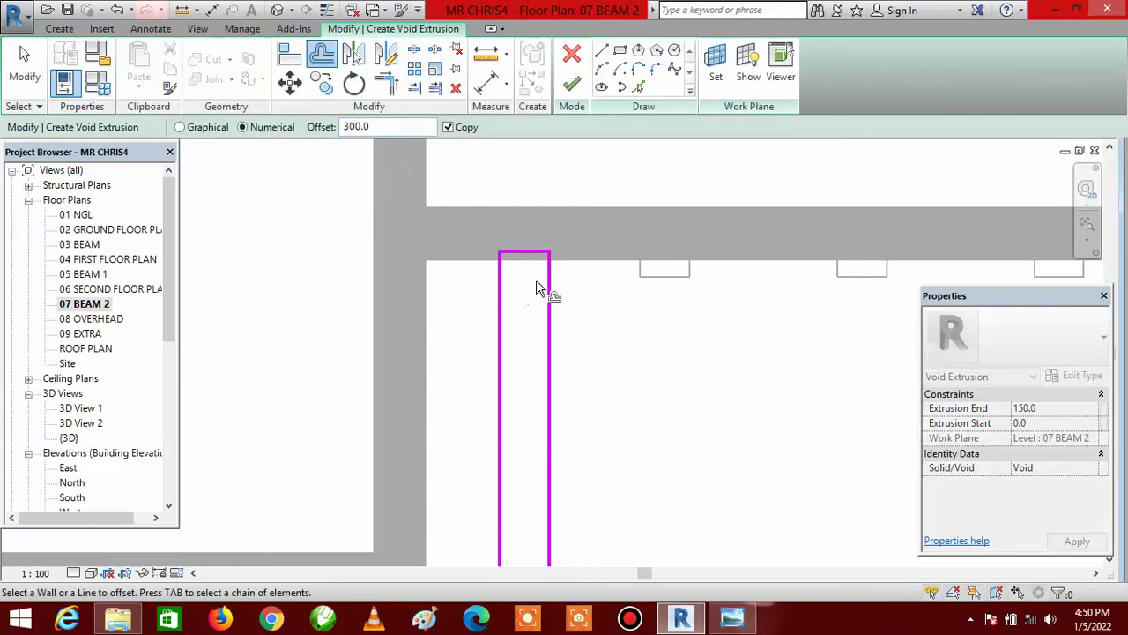
pyautogui.scroll(3, 532, 282)
pyautogui.click(528, 226)
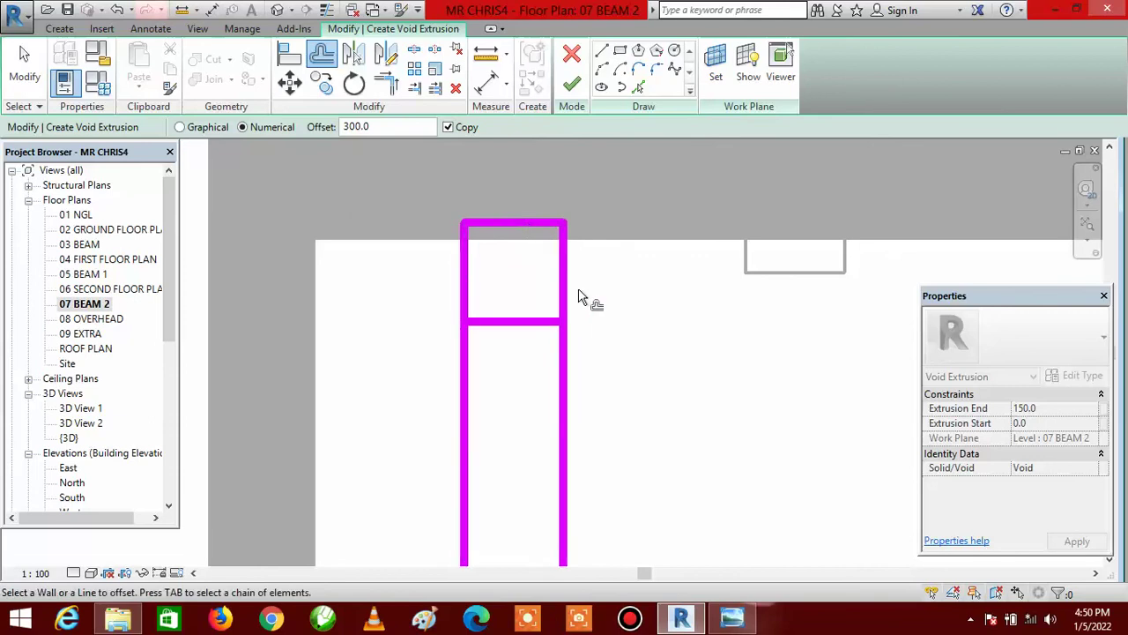
pyautogui.scroll(-5, 572, 289)
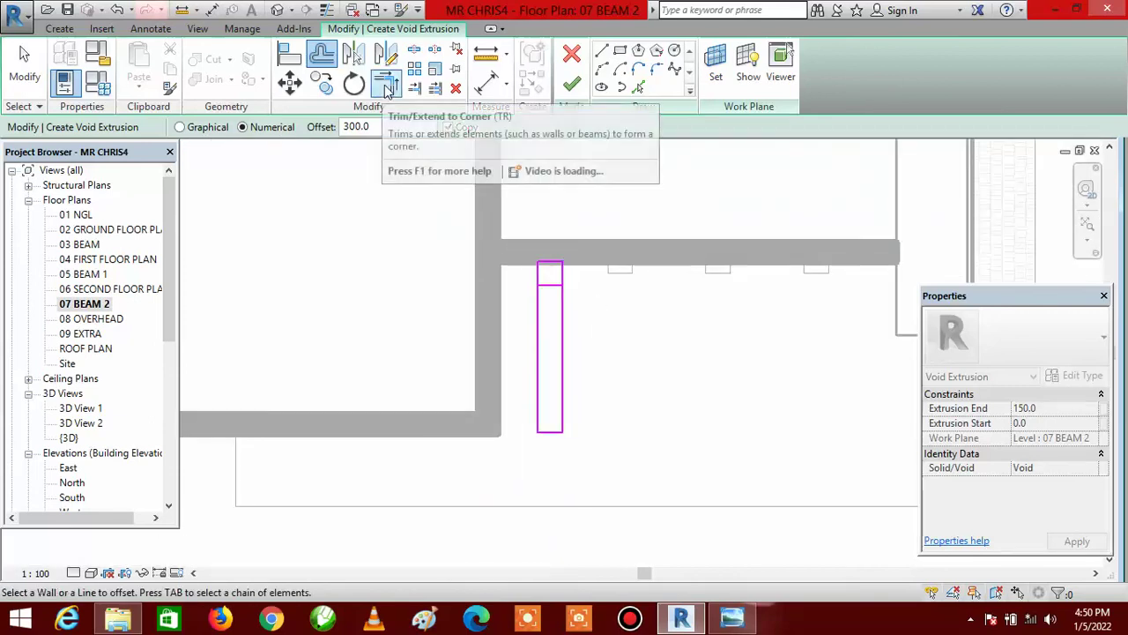
# - Trim the slot's two long sides to the offset end line so the narrow rectangle closes 300 mm short of the original end
pyautogui.click(385, 86)
pyautogui.scroll(4, 541, 295)
pyautogui.click(498, 239)
pyautogui.click(463, 350)
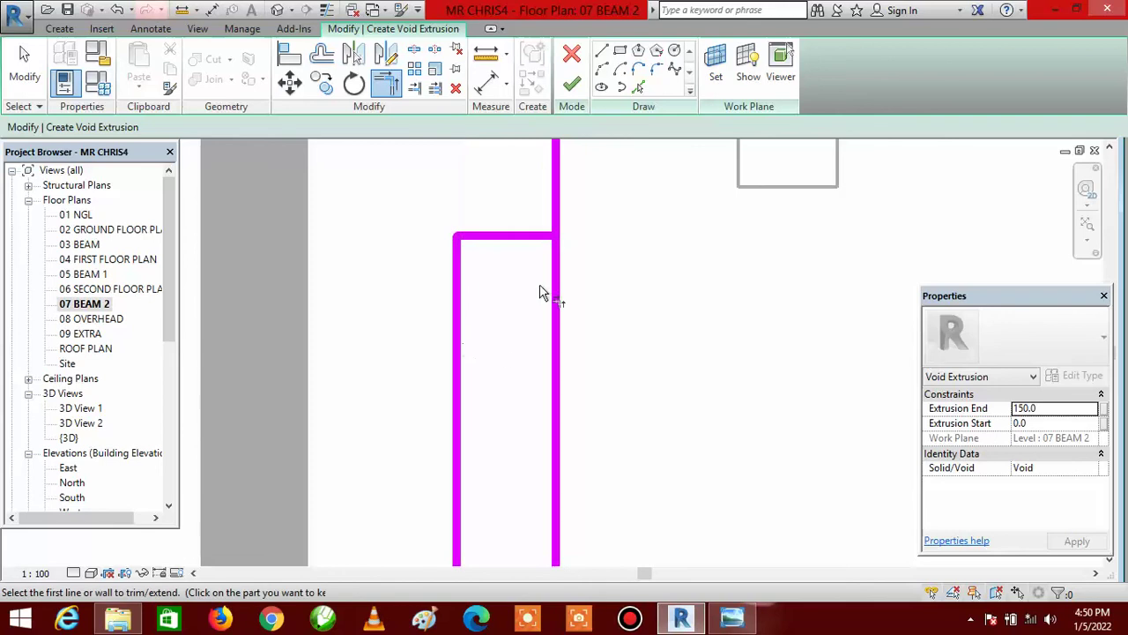
pyautogui.click(512, 238)
pyautogui.click(556, 351)
pyautogui.scroll(-4, 661, 427)
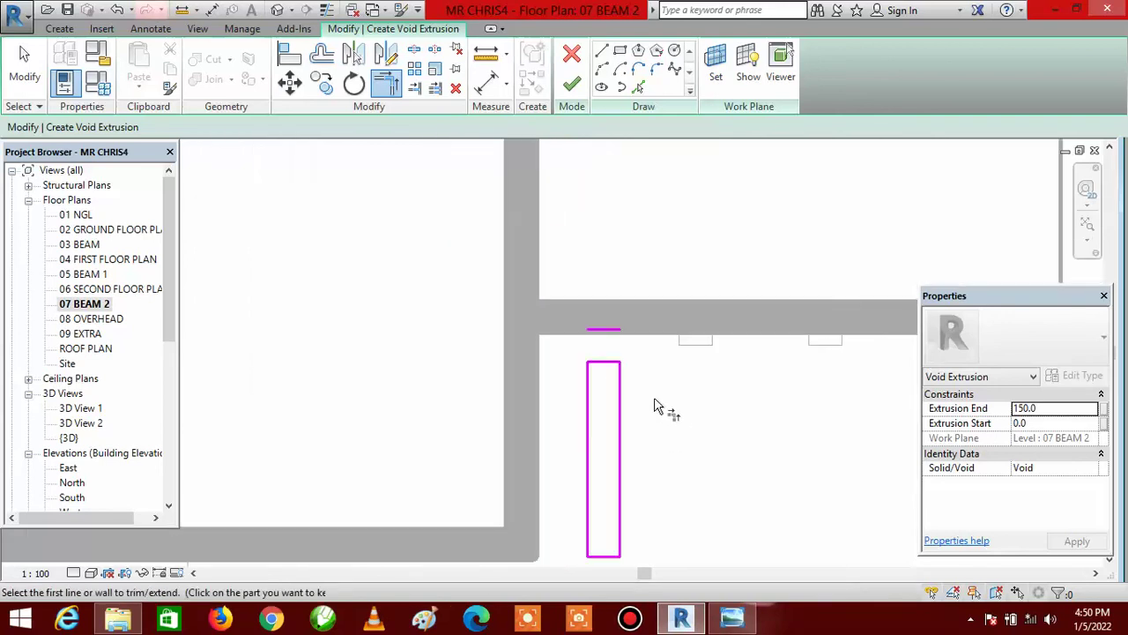
# - Delete the leftover original end line lying over the balcony wall
pyautogui.press('Escape')
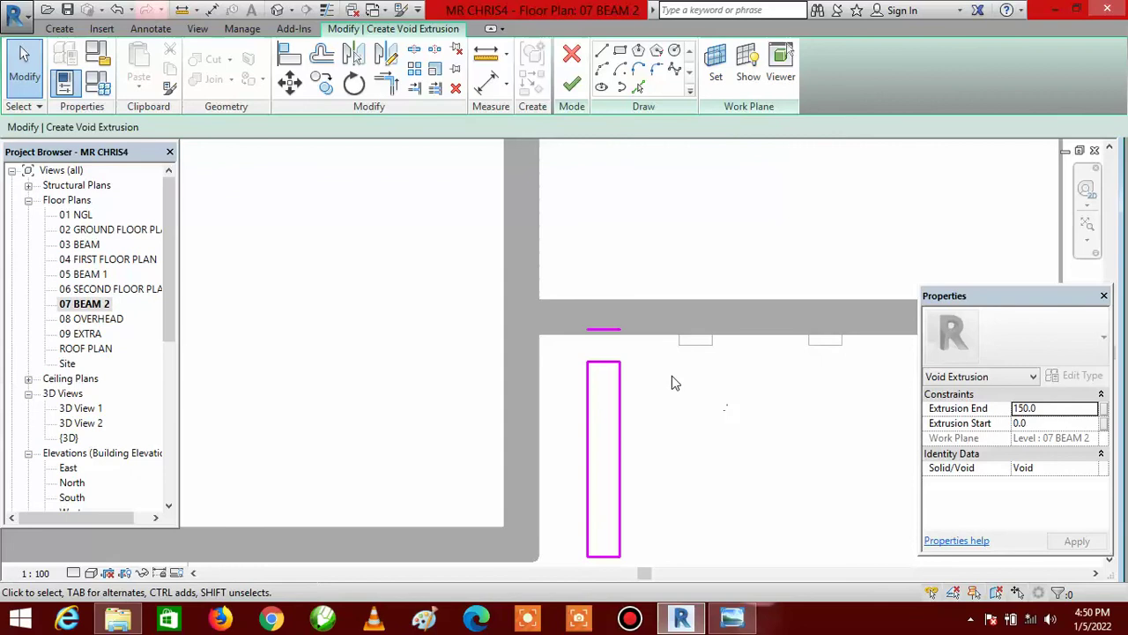
pyautogui.click(608, 332)
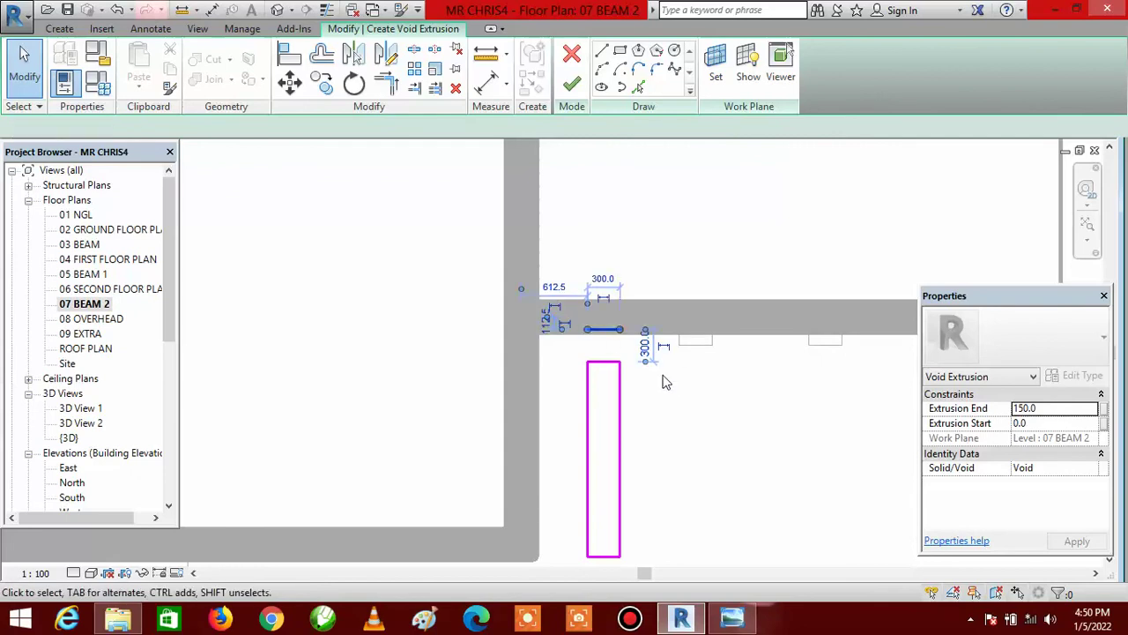
pyautogui.click(679, 398)
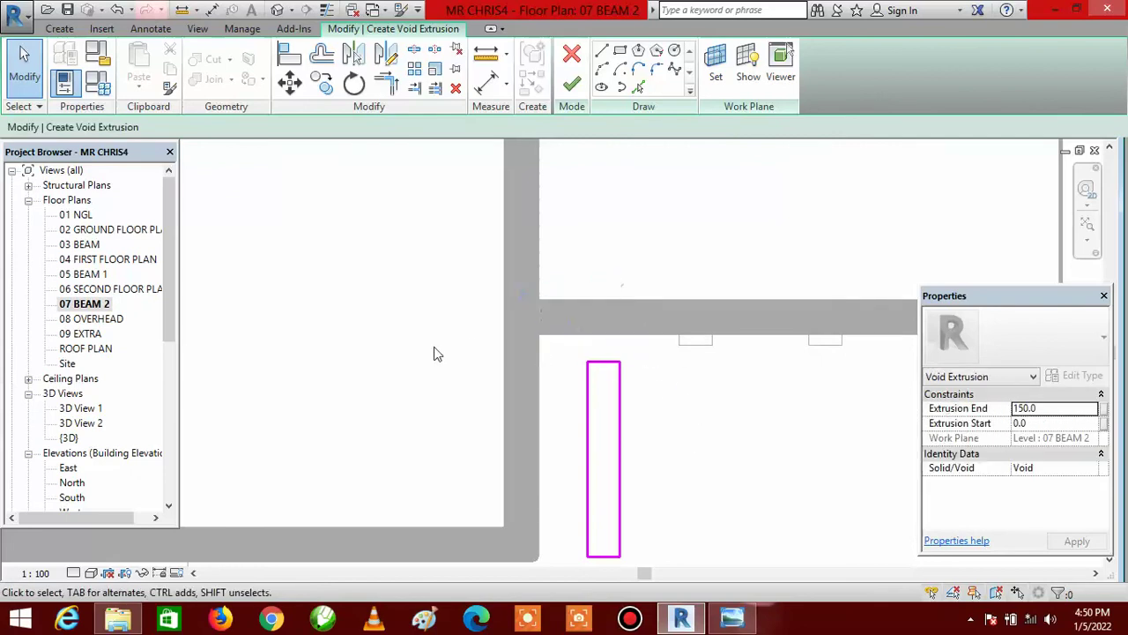
# - Offset a copy of the slot's outer end line outward, toward the overhang's outer edge
pyautogui.scroll(-3, 440, 362)
pyautogui.scroll(2, 550, 423)
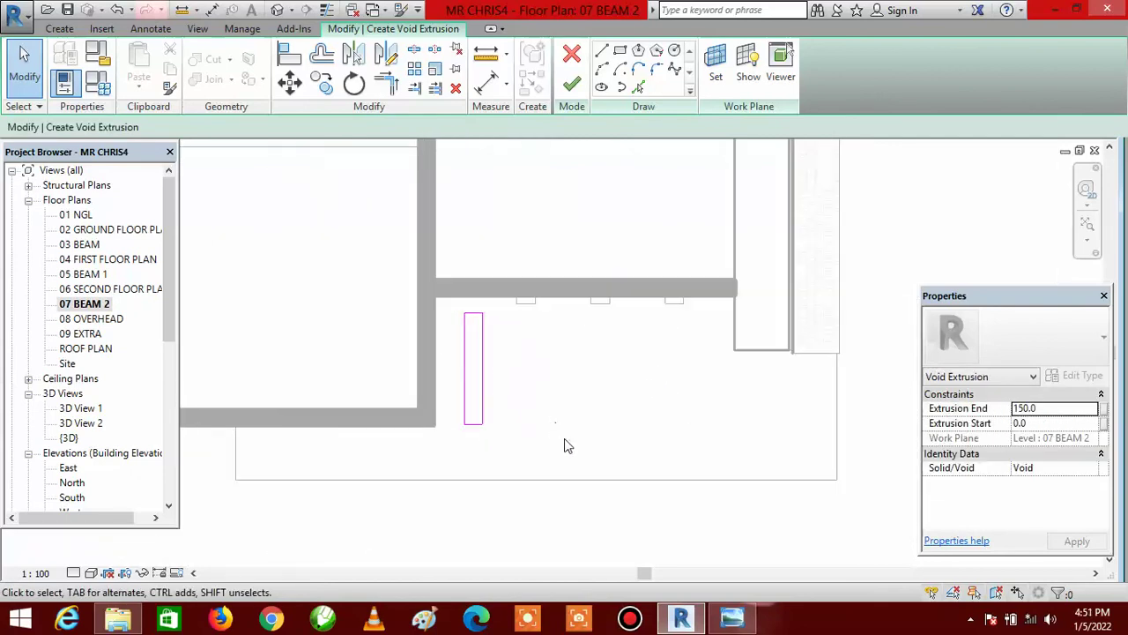
pyautogui.scroll(1, 476, 446)
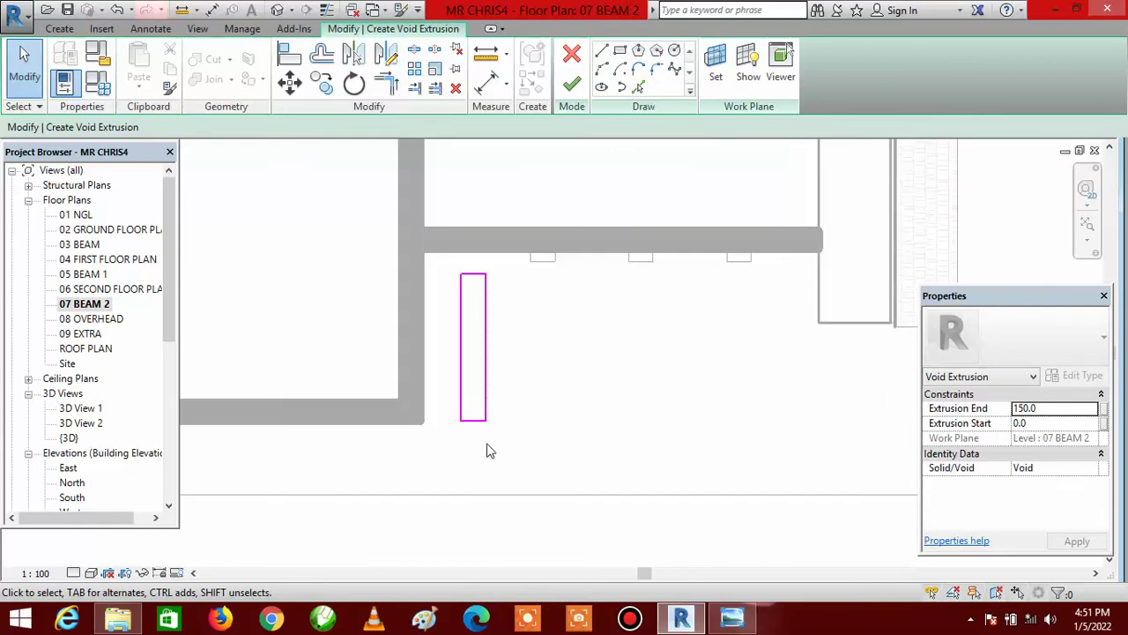
pyautogui.scroll(1, 484, 432)
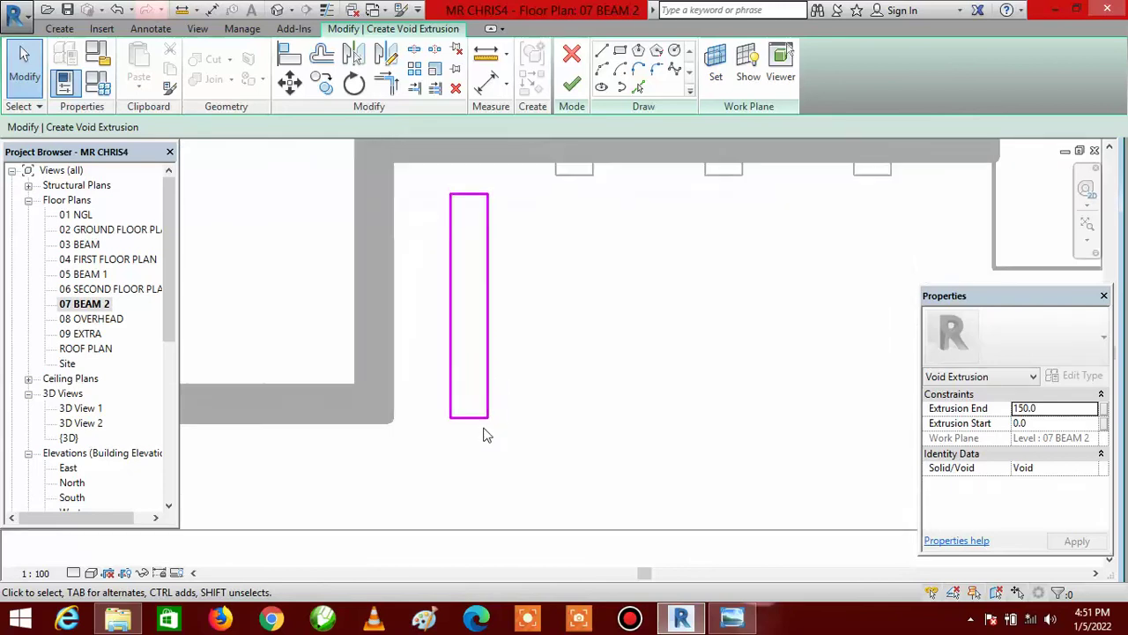
pyautogui.click(322, 54)
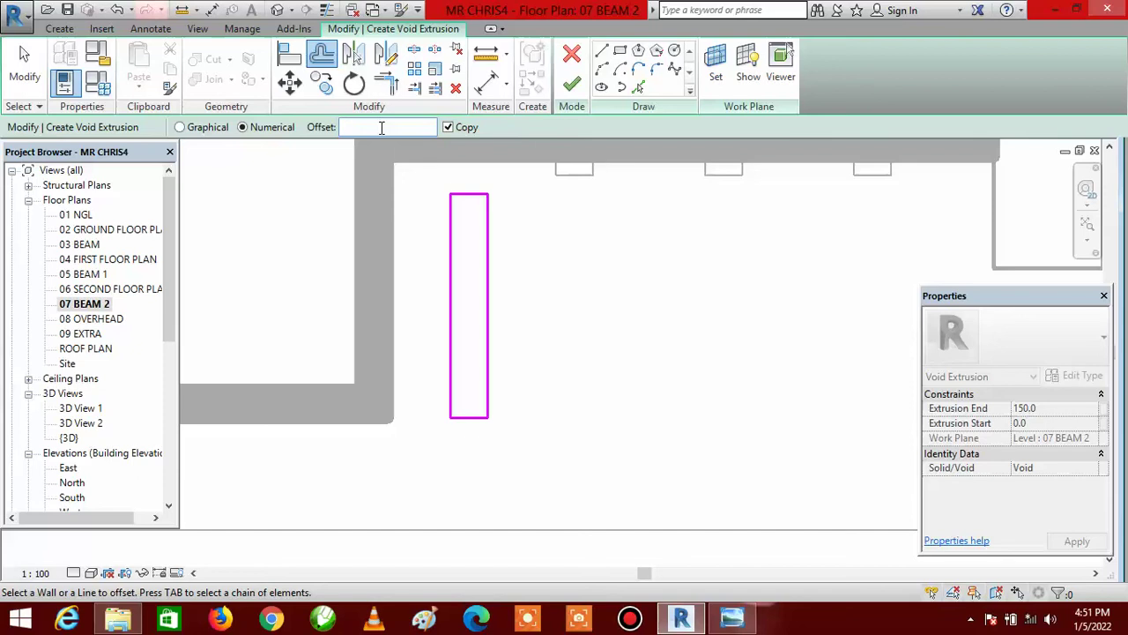
pyautogui.write('0')
pyautogui.click(471, 428)
# - Extend the slot's two long sides to the new outer end line and delete the old end line between them
pyautogui.click(385, 85)
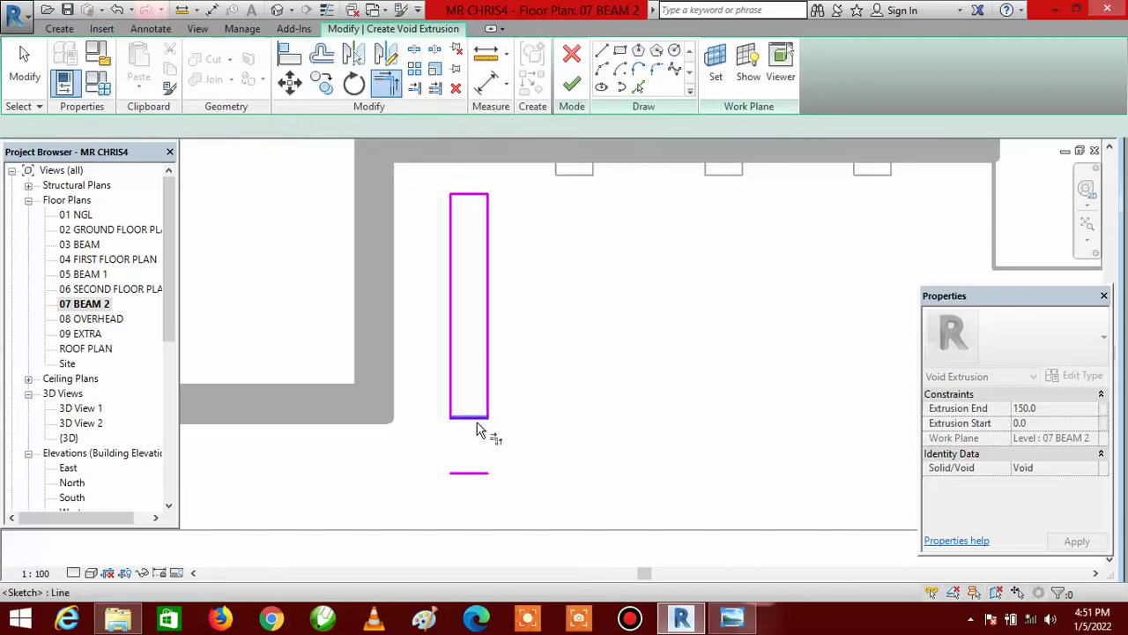
pyautogui.click(451, 395)
pyautogui.click(468, 475)
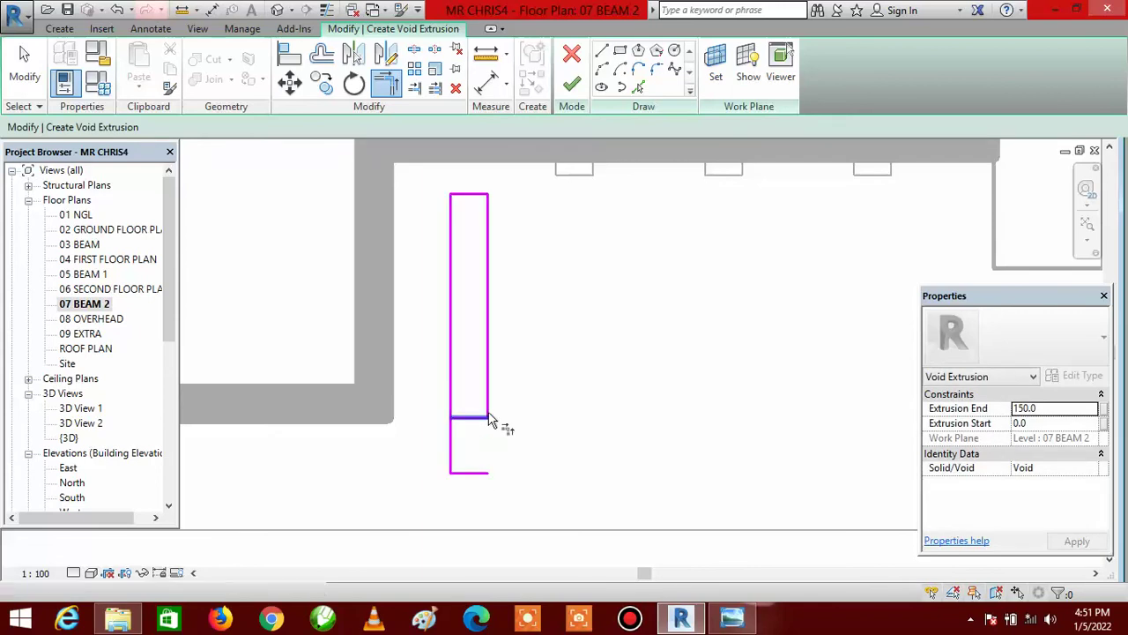
pyautogui.click(491, 402)
pyautogui.click(478, 474)
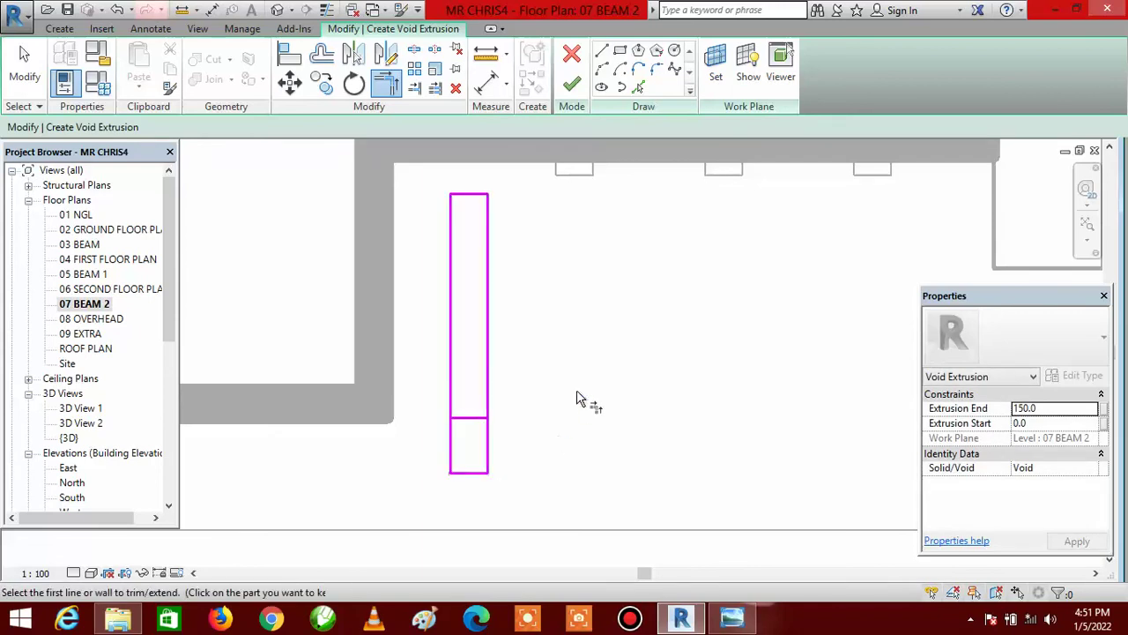
pyautogui.press('Escape')
pyautogui.press('Escape')
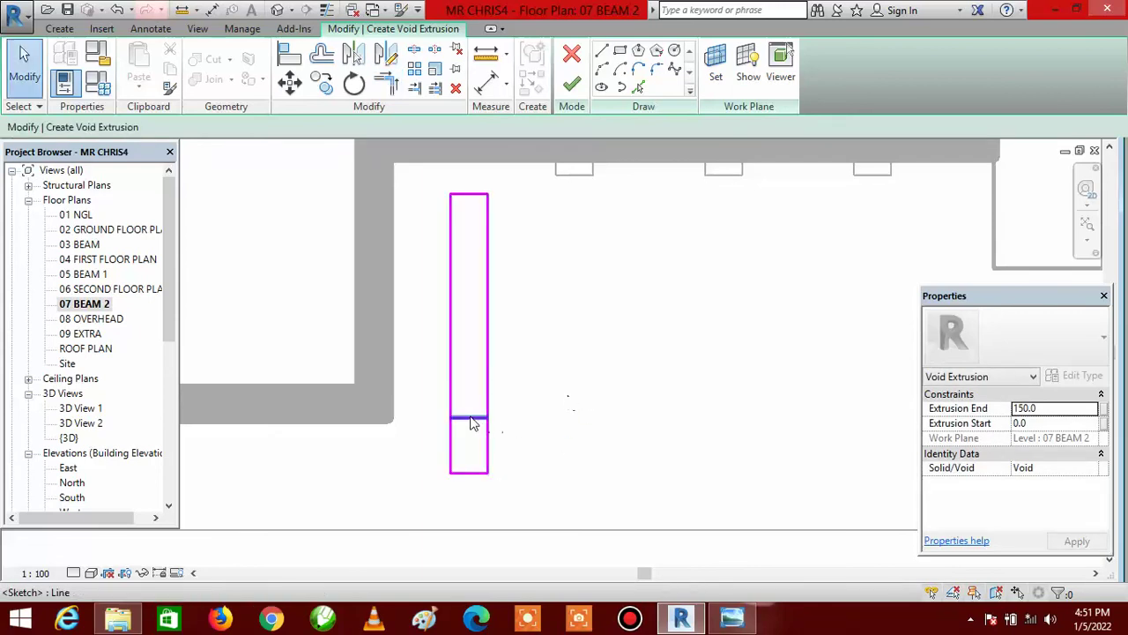
pyautogui.click(469, 417)
pyautogui.press('Delete')
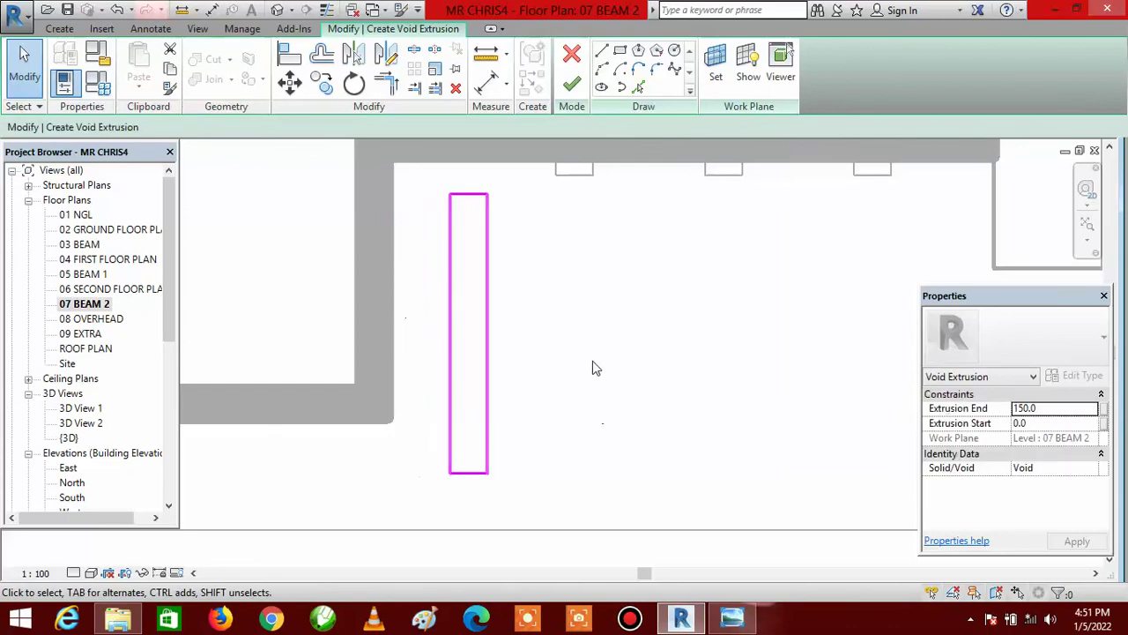
# - Copy all four lines of the slot profile 800 mm along the balcony wall, away from the side wall
pyautogui.scroll(-4, 435, 322)
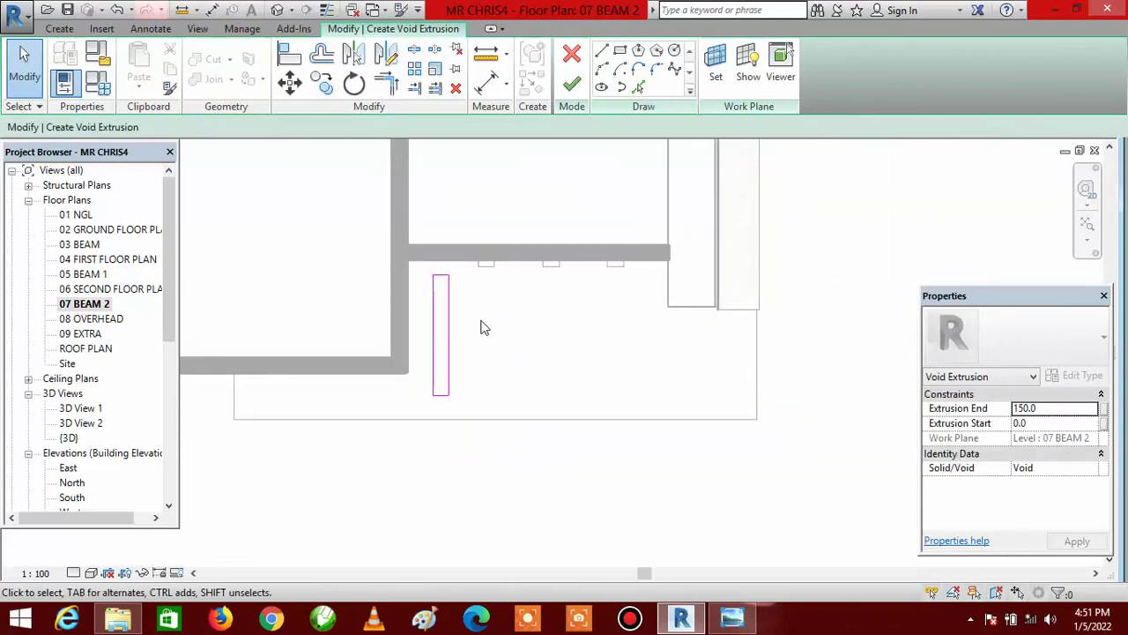
pyautogui.scroll(1, 481, 327)
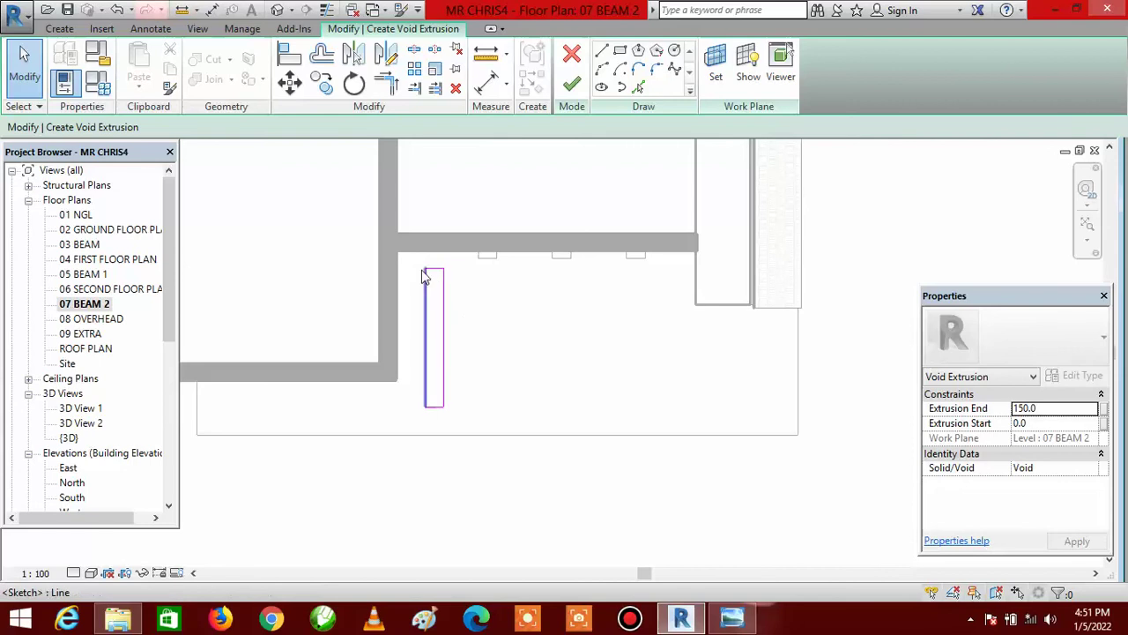
pyautogui.moveTo(414, 261)
pyautogui.mouseDown()
pyautogui.moveTo(461, 327)
pyautogui.moveTo(458, 420)
pyautogui.moveTo(417, 262)
pyautogui.mouseUp()
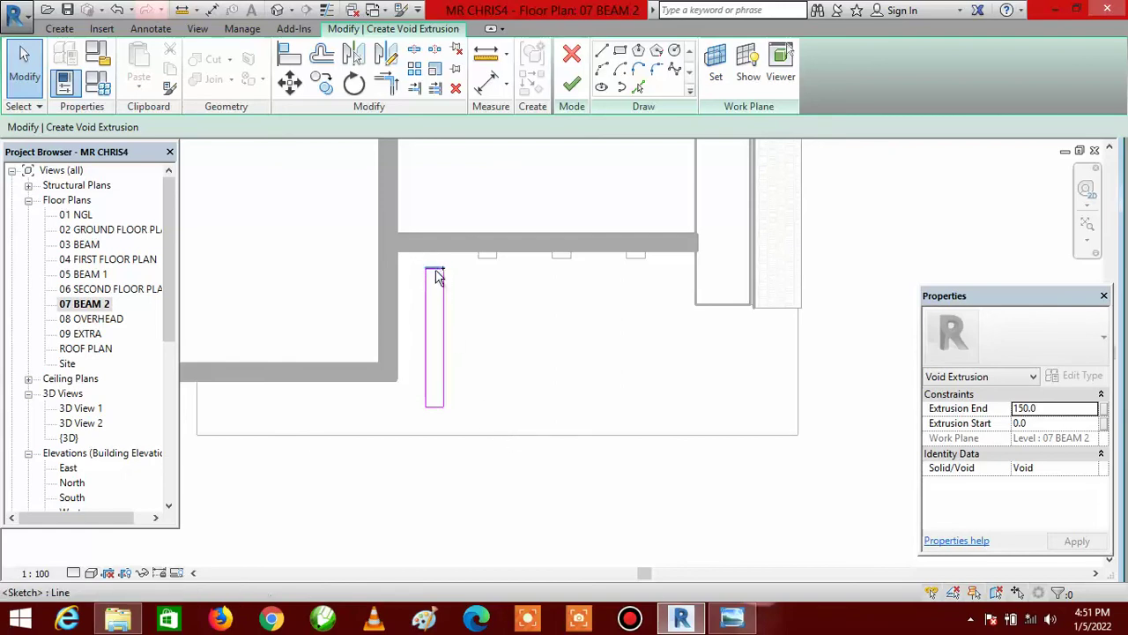
pyautogui.click(448, 350)
pyautogui.keyDown('ctrl'); pyautogui.click(431, 368); pyautogui.keyUp('ctrl')
pyautogui.keyDown('ctrl'); pyautogui.click(436, 408); pyautogui.keyUp('ctrl')
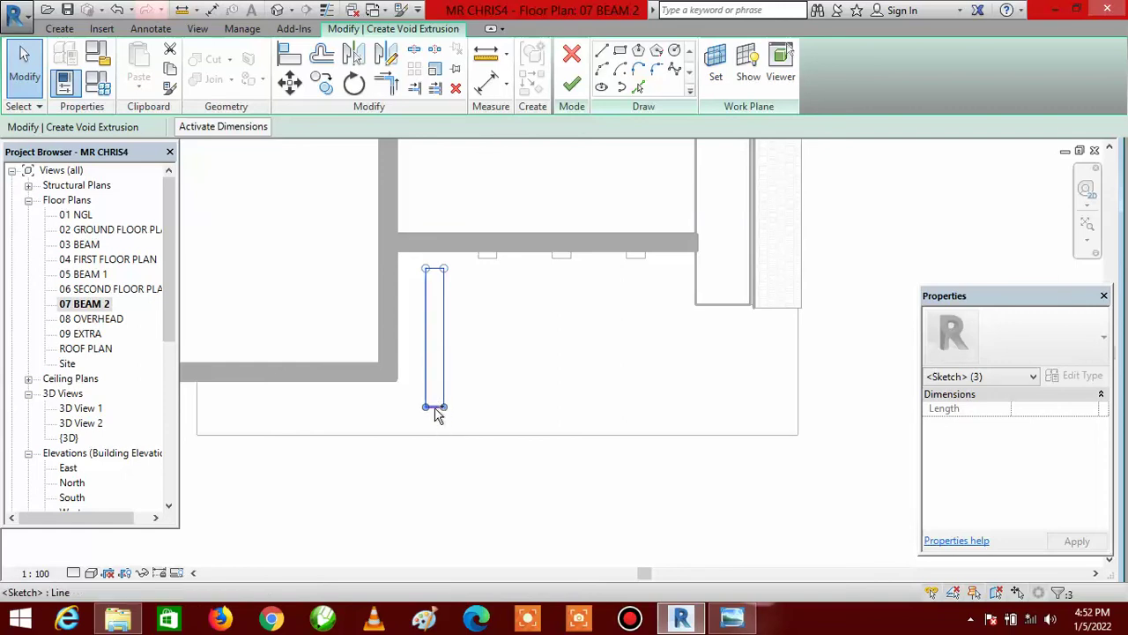
pyautogui.keyDown('ctrl'); pyautogui.click(435, 409); pyautogui.keyUp('ctrl')
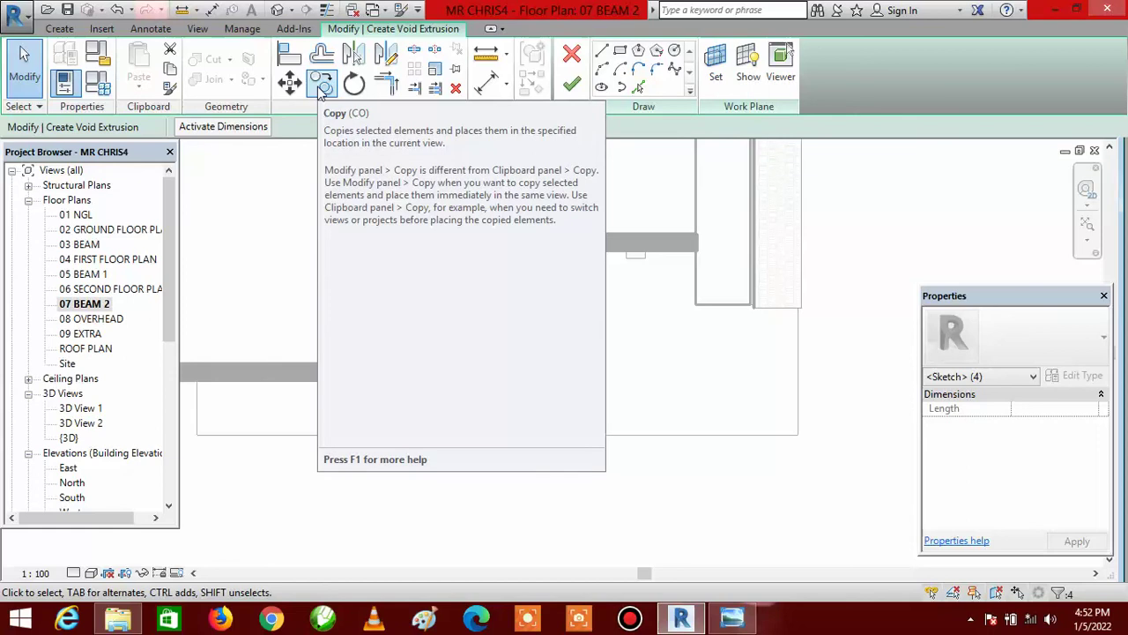
pyautogui.click(321, 84)
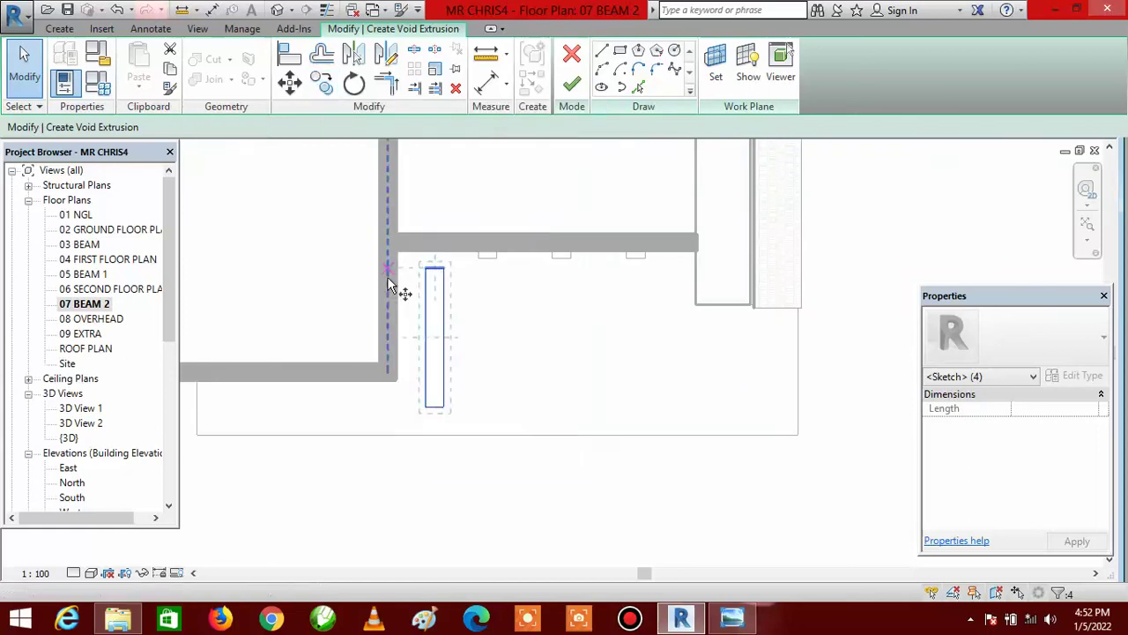
pyautogui.scroll(3, 410, 402)
pyautogui.scroll(2, 397, 396)
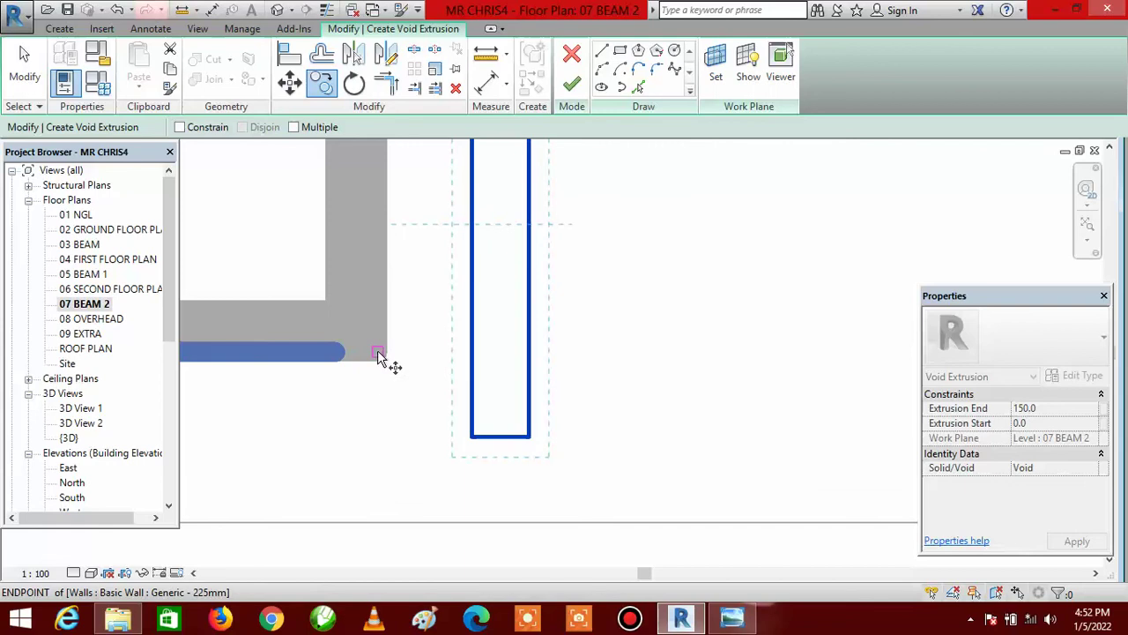
pyautogui.click(377, 350)
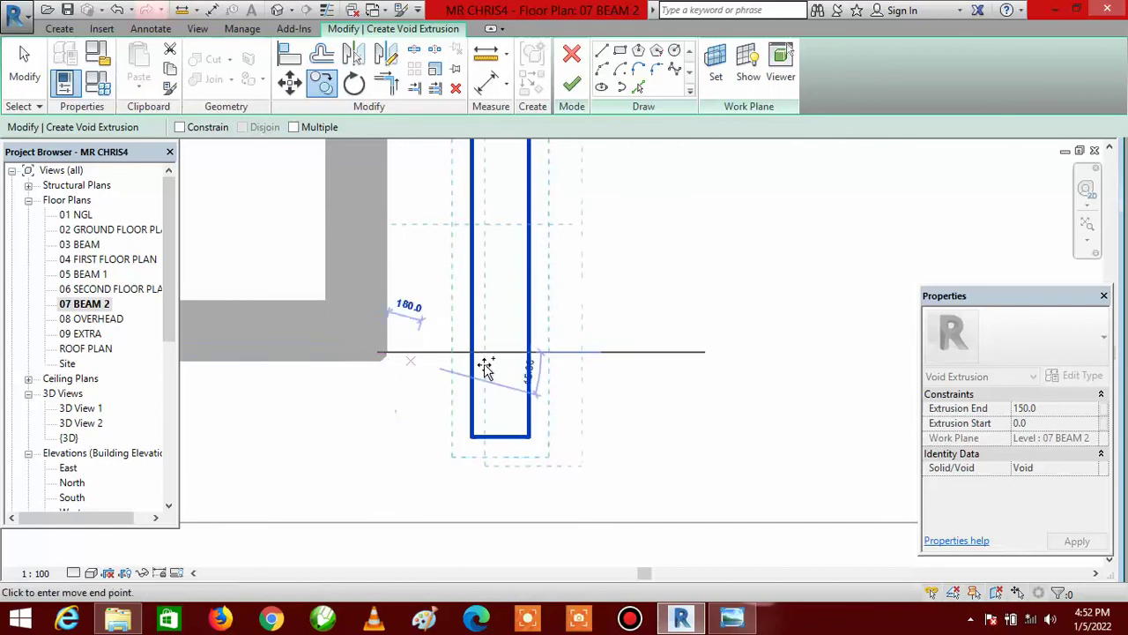
pyautogui.click(529, 352)
pyautogui.scroll(-3, 589, 433)
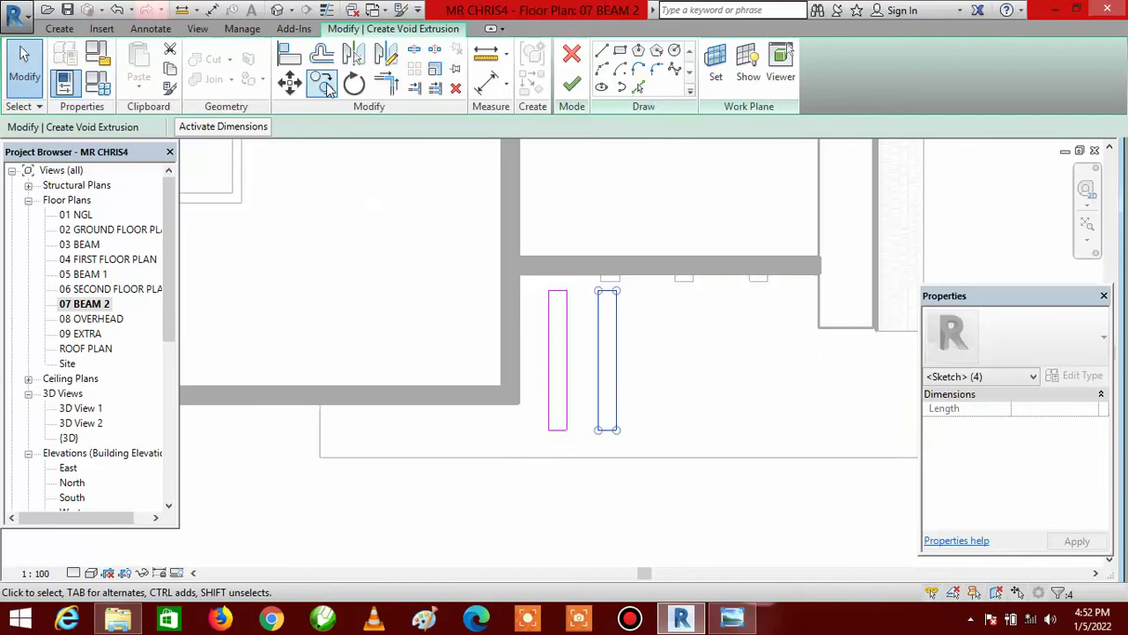
# - Copy the second slot with multiple copies enabled, placing three more slots at 800 mm spacing along the balcony wall
pyautogui.click(324, 85)
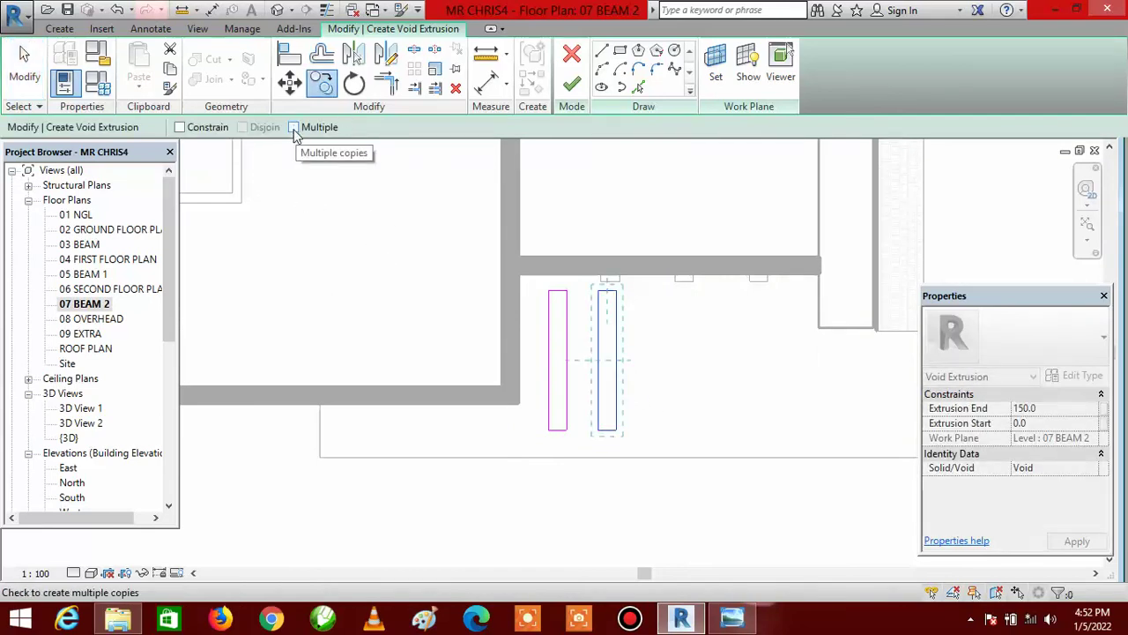
pyautogui.click(294, 127)
pyautogui.scroll(2, 580, 427)
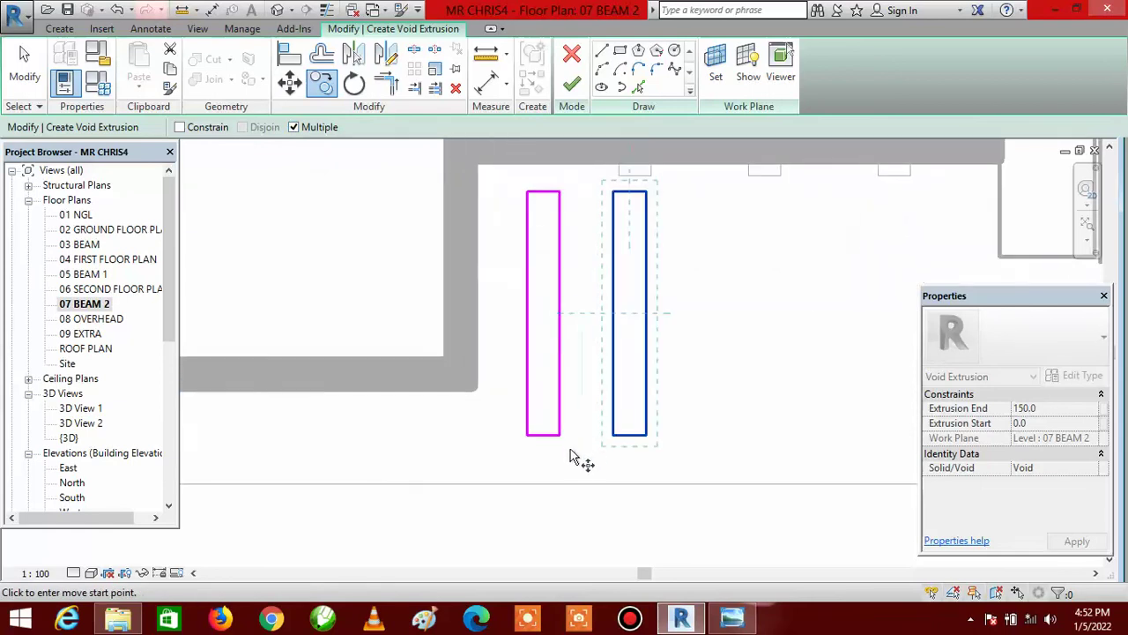
pyautogui.click(560, 436)
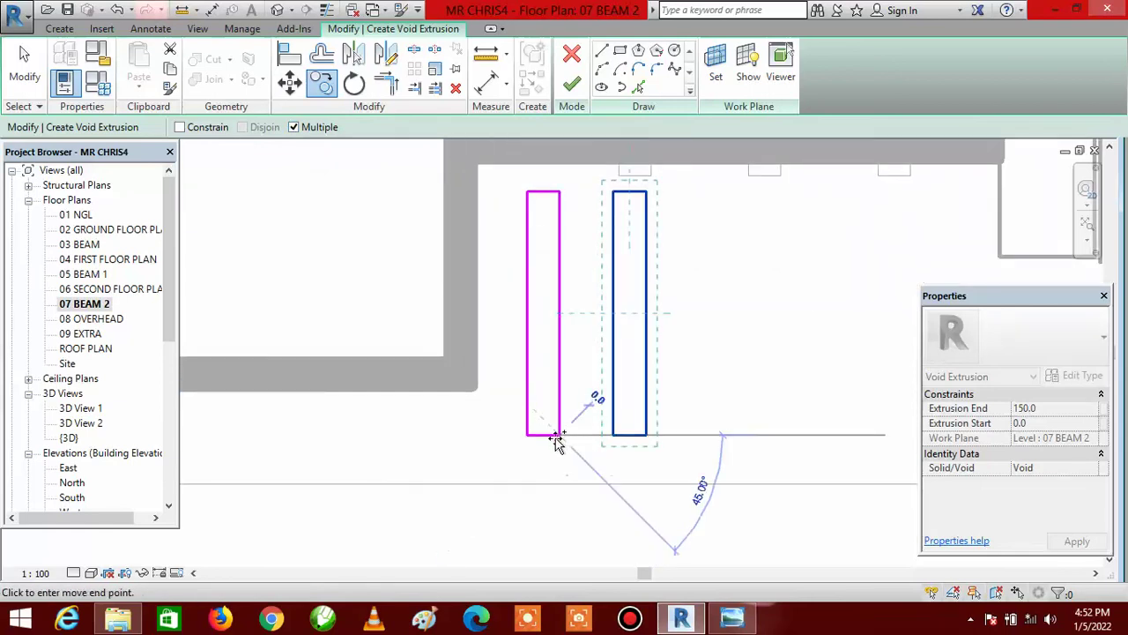
pyautogui.scroll(-2, 551, 445)
pyautogui.scroll(2, 551, 445)
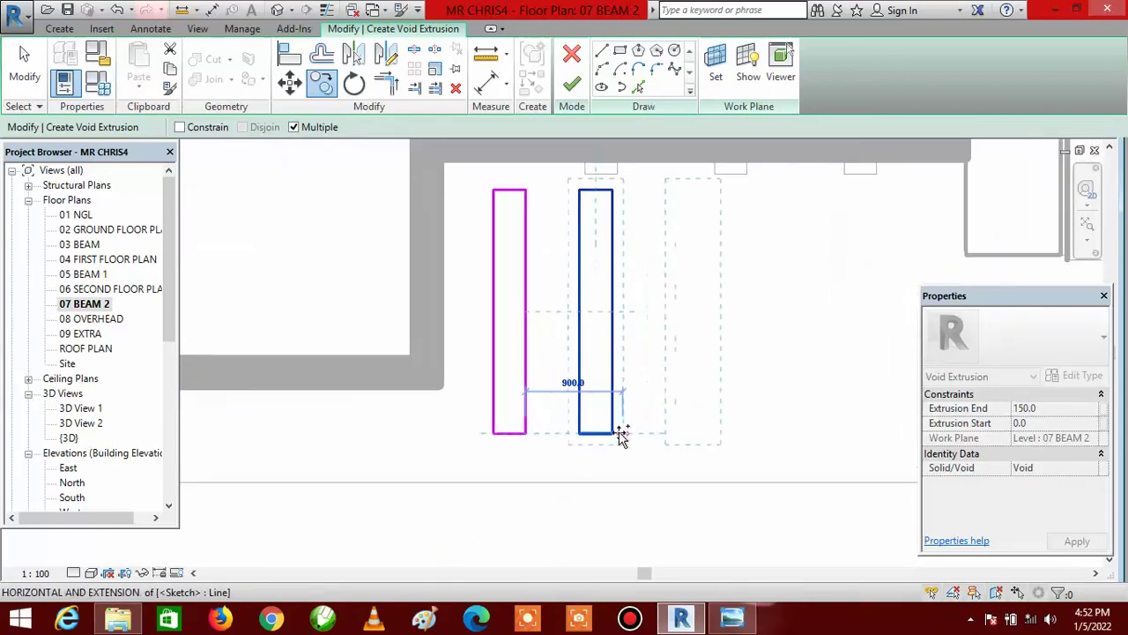
pyautogui.click(612, 432)
pyautogui.scroll(-2, 476, 415)
pyautogui.scroll(3, 586, 419)
pyautogui.scroll(-2, 589, 393)
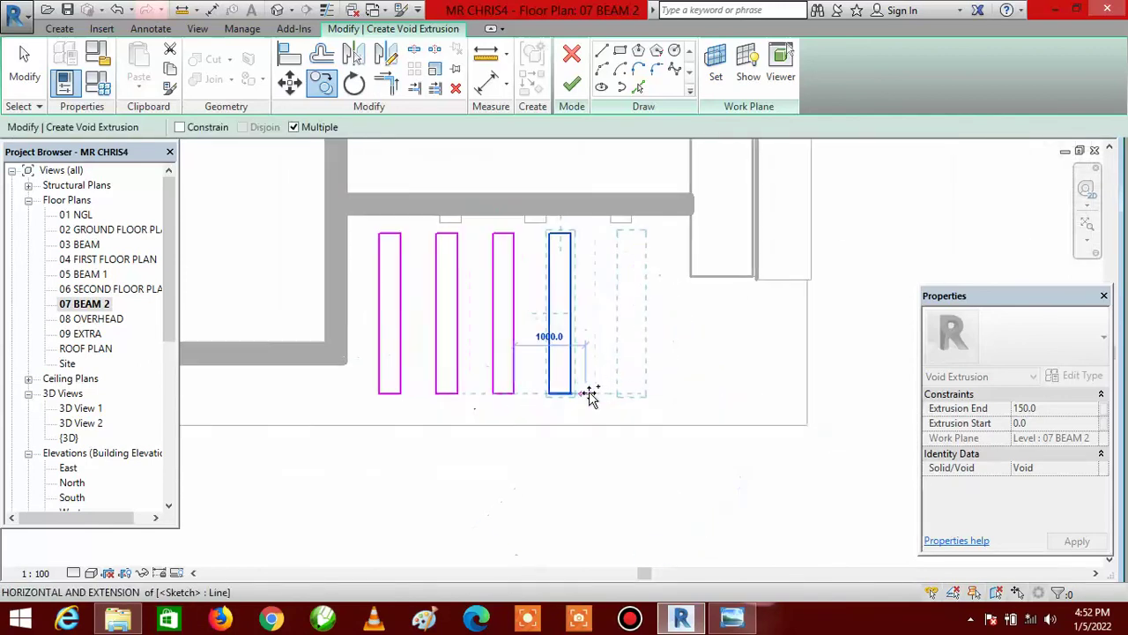
pyautogui.scroll(2, 589, 393)
pyautogui.click(569, 396)
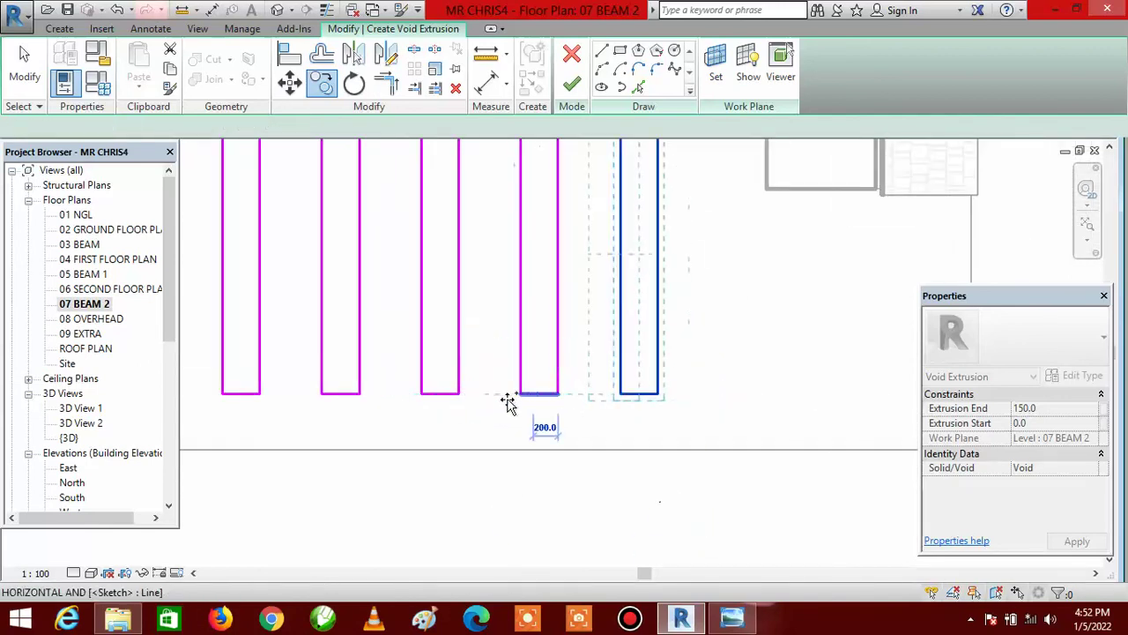
# - Place two more slot copies at the same 800 mm spacing toward the overhang's far end and finish copying
pyautogui.scroll(-2, 624, 408)
pyautogui.scroll(1, 636, 404)
pyautogui.scroll(1, 636, 404)
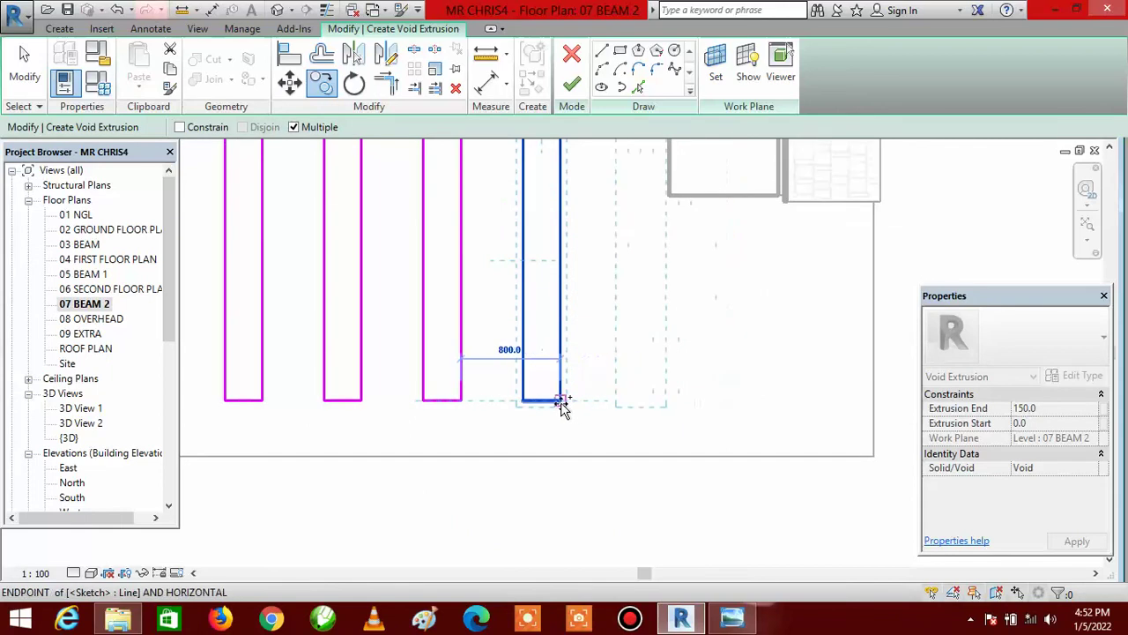
pyautogui.scroll(-1, 661, 424)
pyautogui.scroll(2, 661, 410)
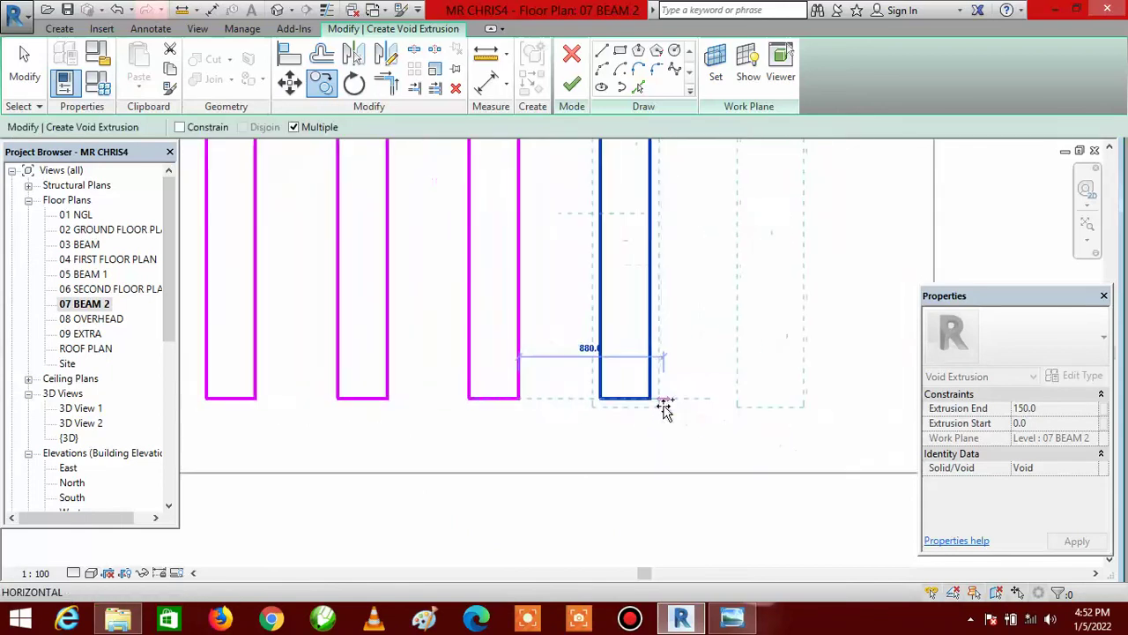
pyautogui.scroll(-2, 652, 428)
pyautogui.scroll(2, 661, 427)
pyautogui.scroll(1, 665, 422)
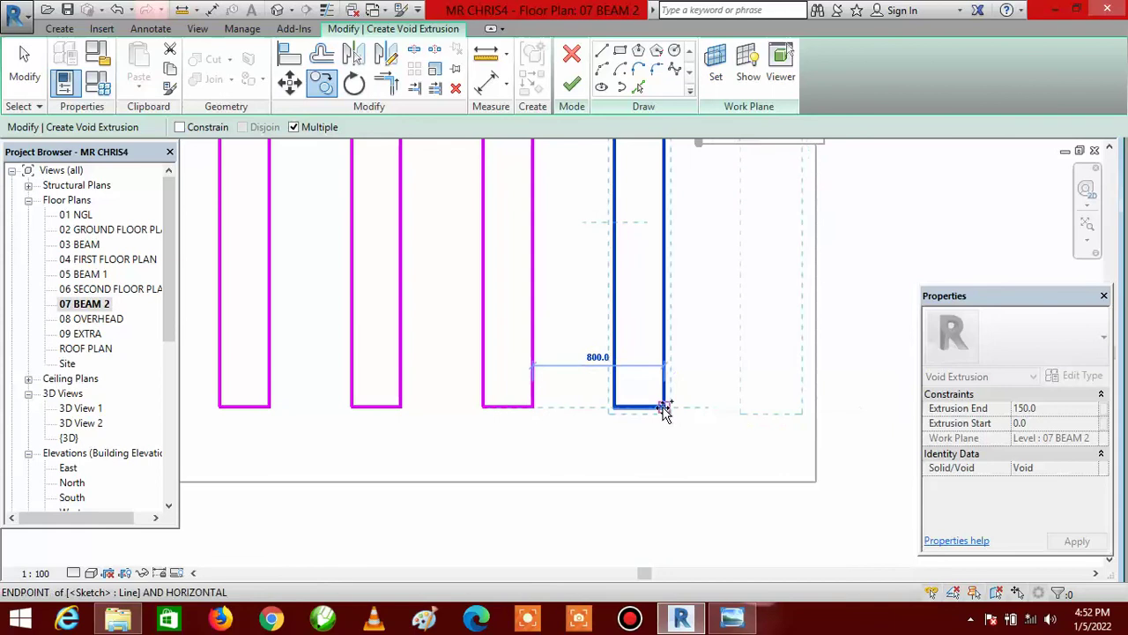
pyautogui.scroll(-3, 632, 451)
pyautogui.scroll(-1, 661, 451)
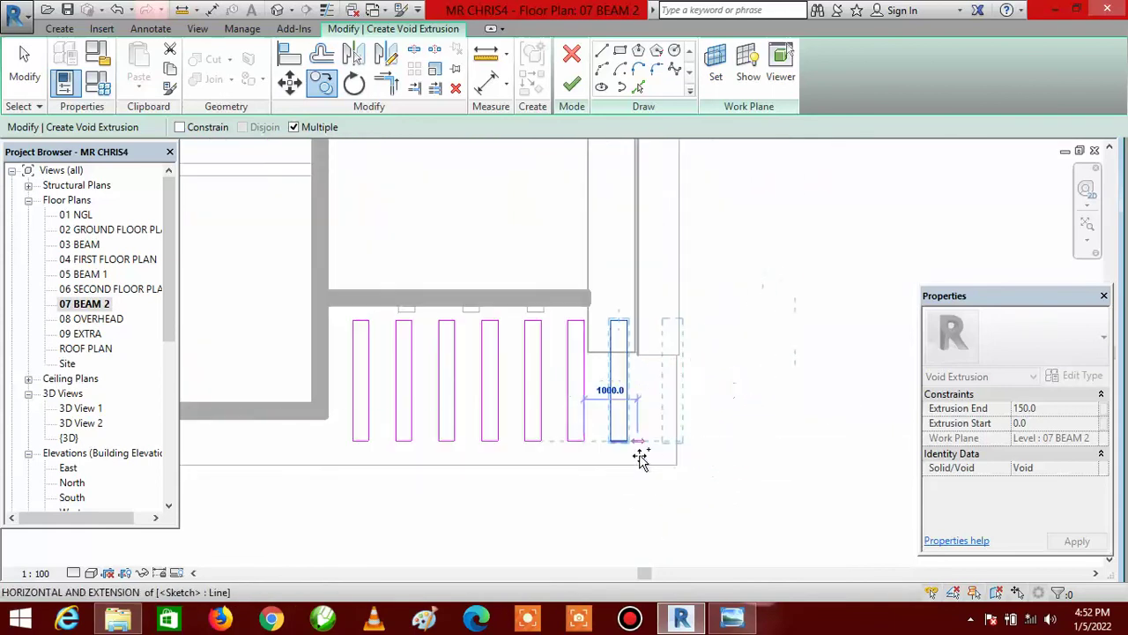
pyautogui.scroll(-2, 661, 428)
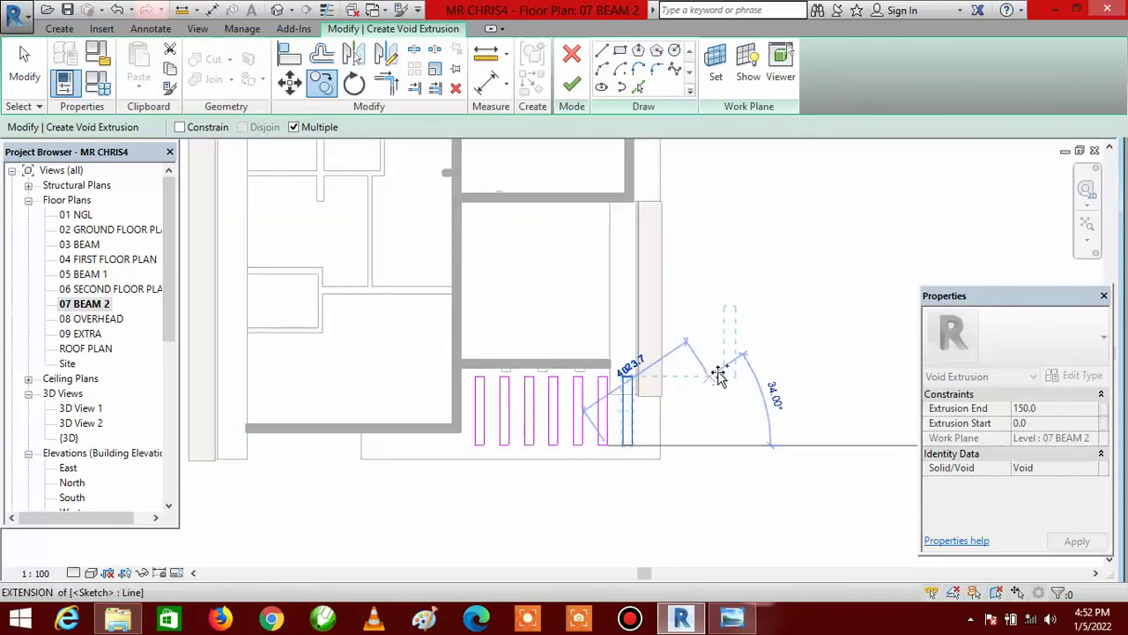
pyautogui.press('Escape')
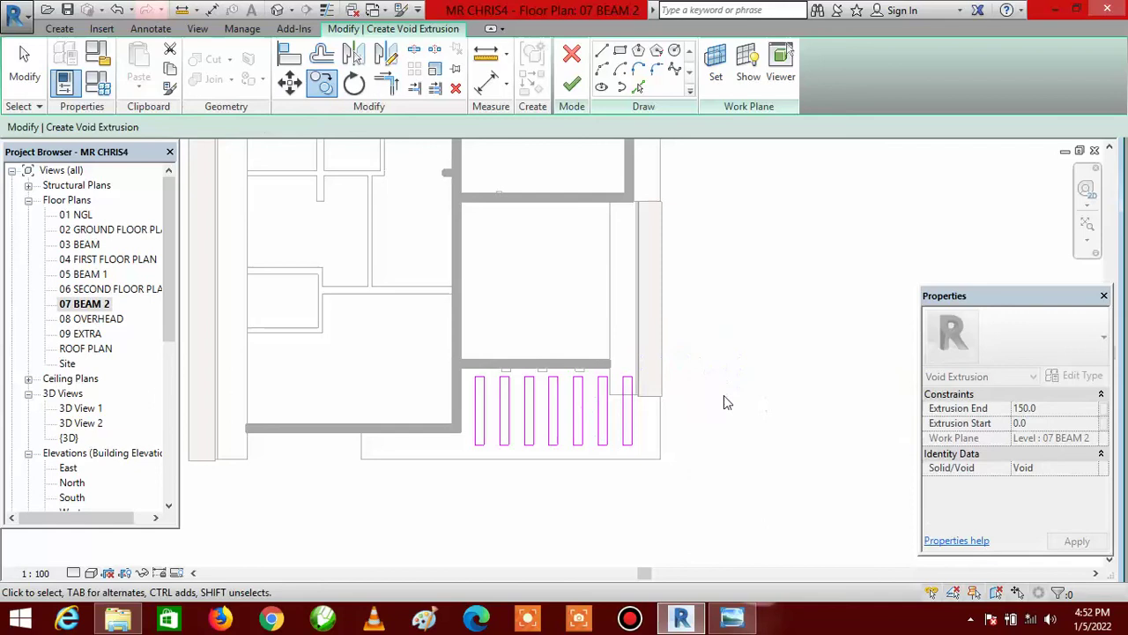
# - Set the void's Extrusion End to 160, and finish the slot sketch and the in-place model
pyautogui.scroll(-1, 454, 408)
pyautogui.scroll(2, 484, 409)
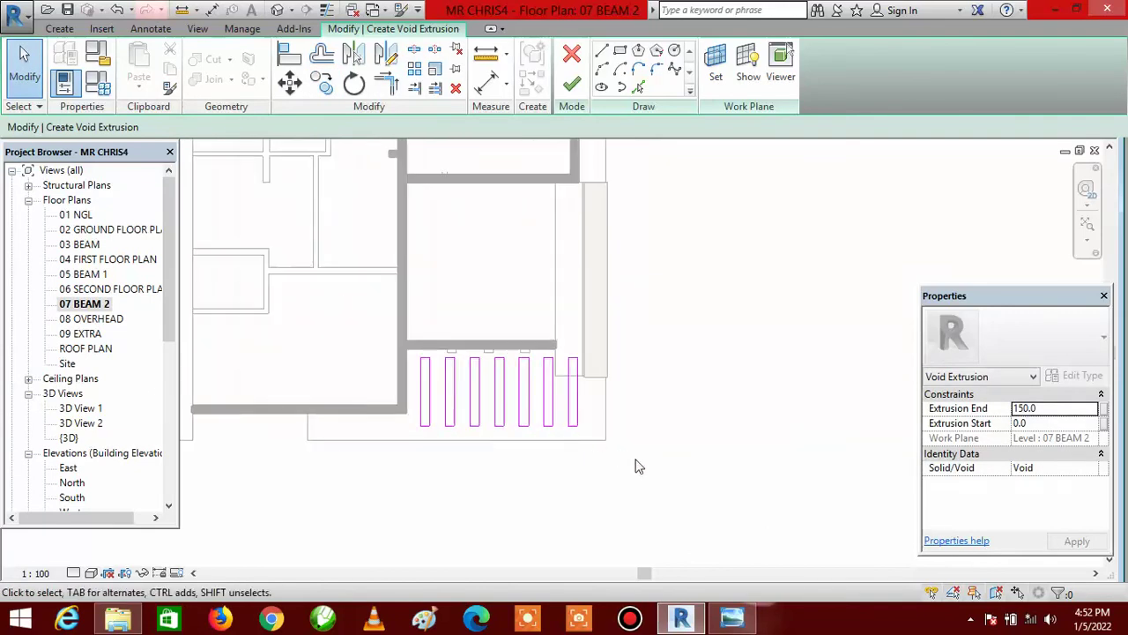
pyautogui.scroll(2, 446, 381)
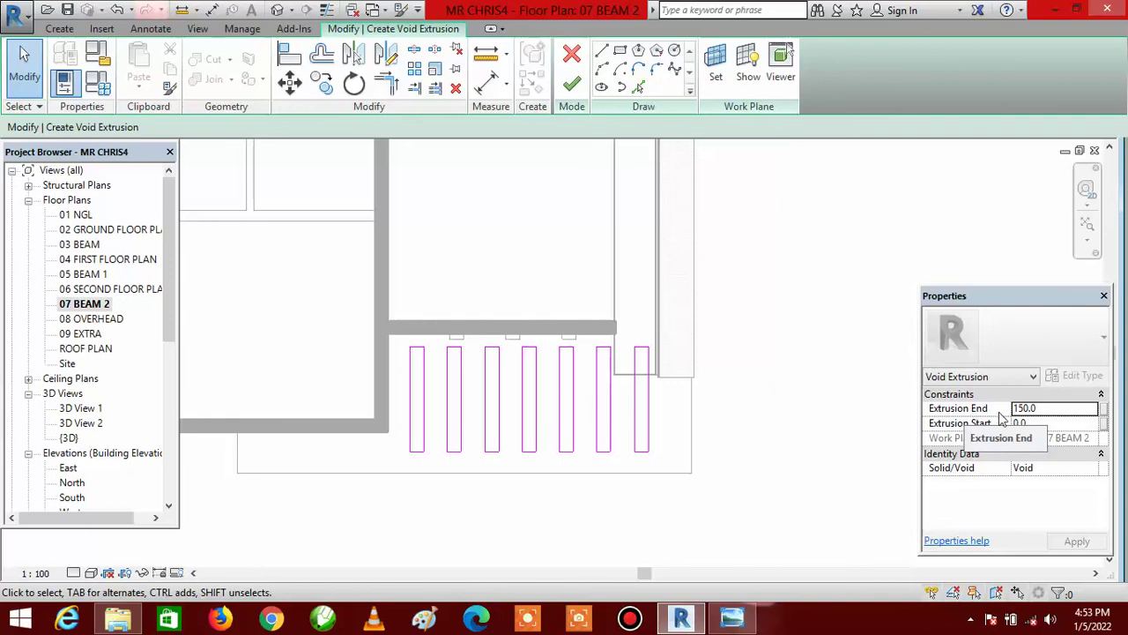
pyautogui.click(1059, 408)
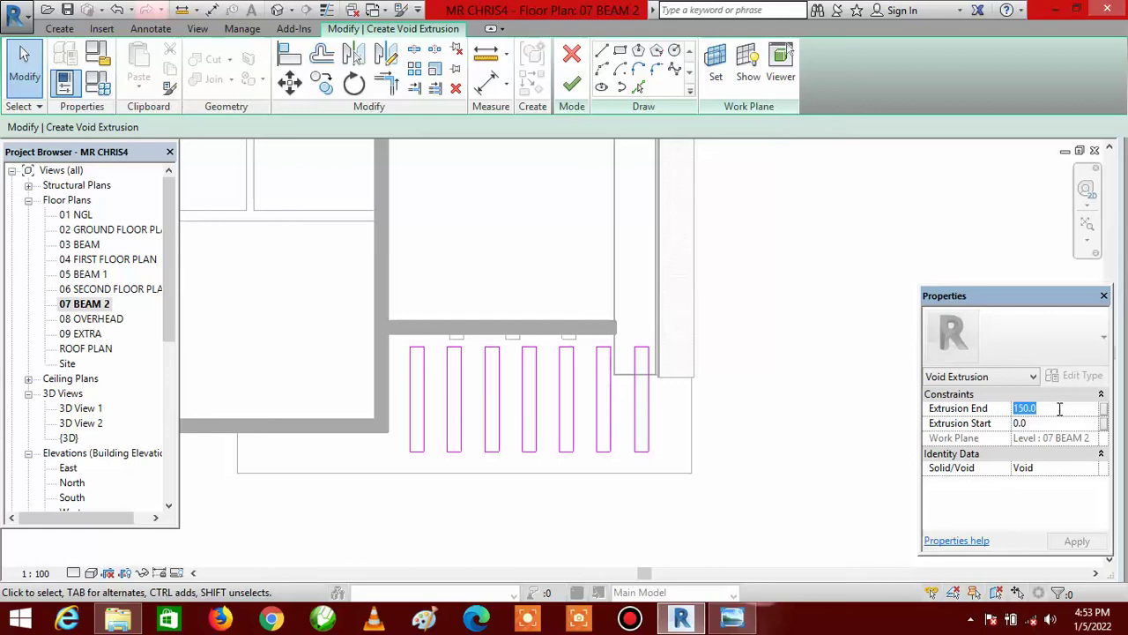
pyautogui.write('16')
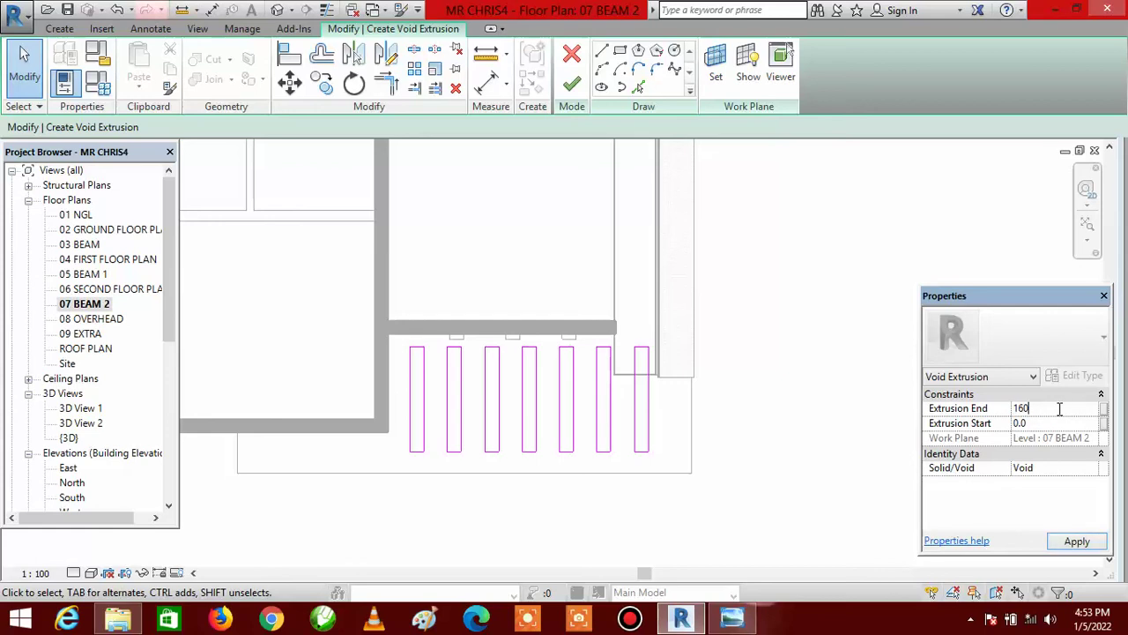
pyautogui.click(574, 88)
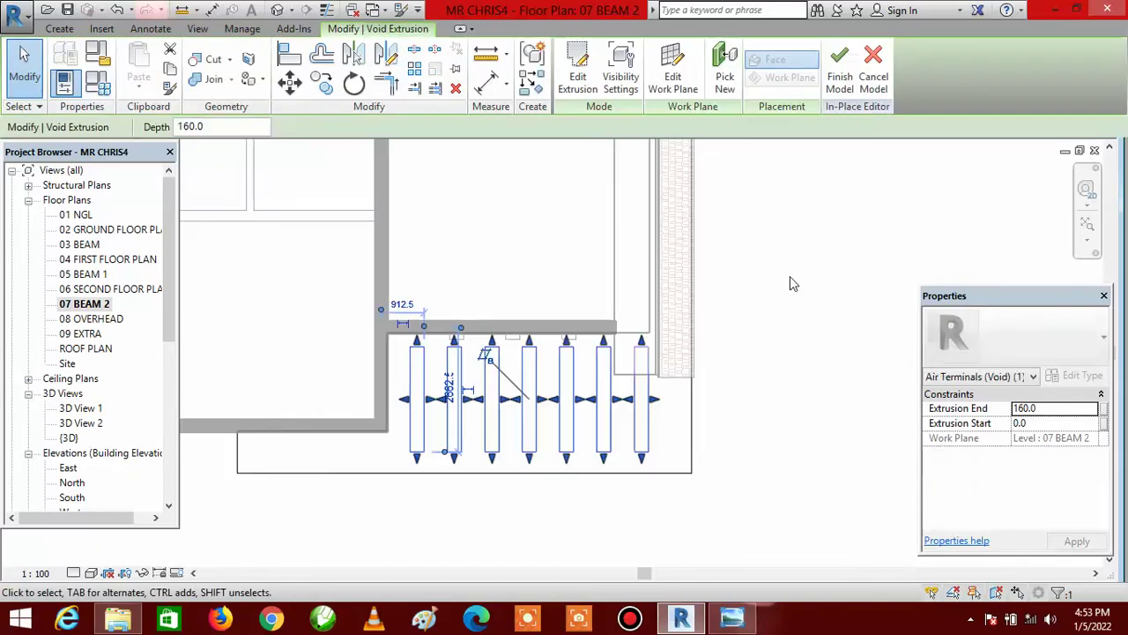
pyautogui.click(842, 70)
# - Switch to the {3D} view and examine the slotted overhang above the corner balconies and the building as a whole
pyautogui.scroll(-3, 780, 308)
pyautogui.scroll(2, 723, 327)
pyautogui.scroll(-2, 668, 347)
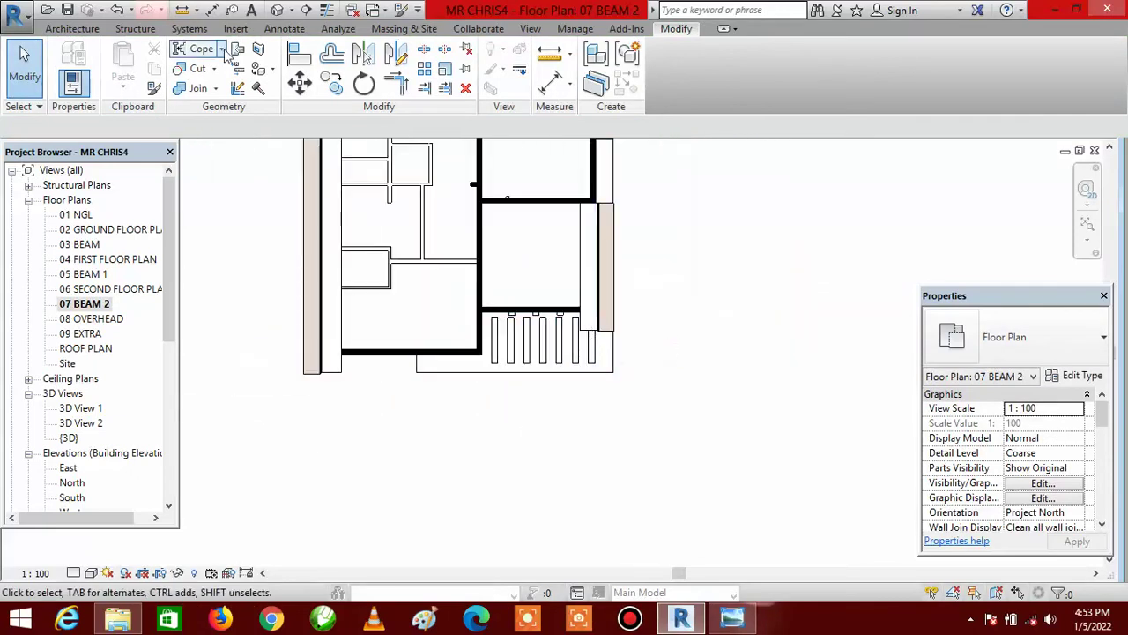
pyautogui.click(331, 82)
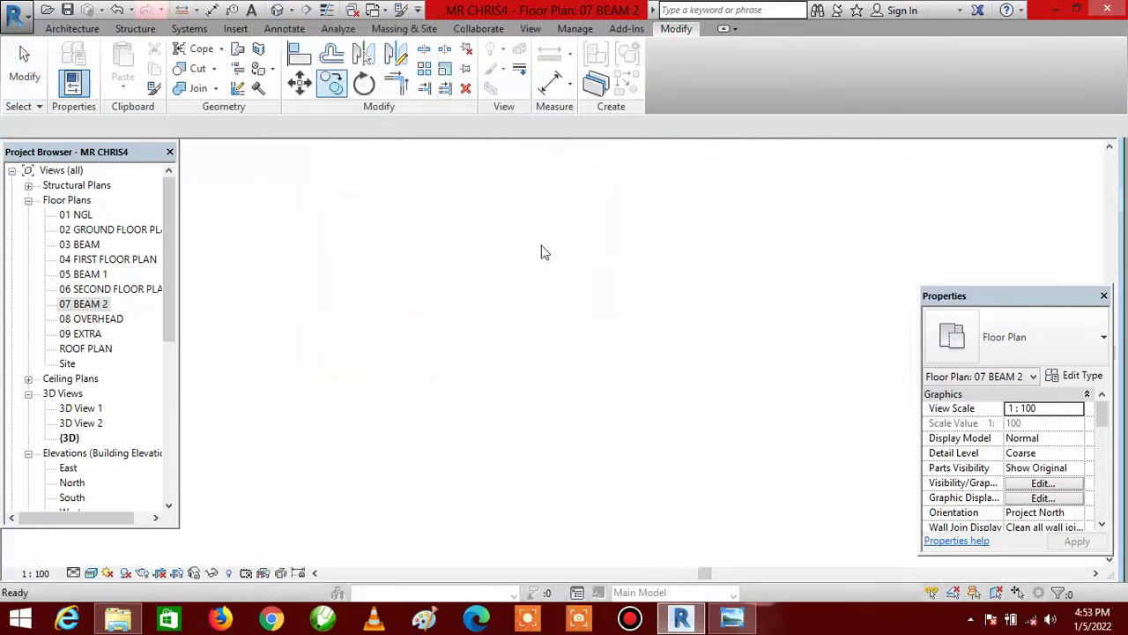
pyautogui.hotkey('ctrl', 'Tab')
pyautogui.scroll(3, 505, 432)
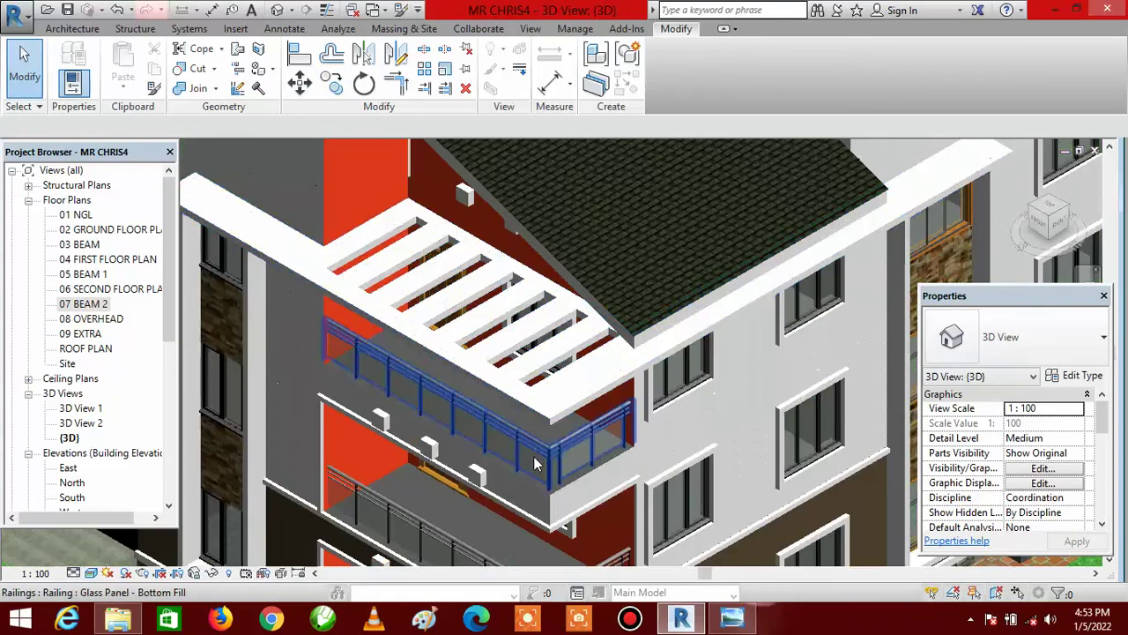
pyautogui.scroll(-5, 502, 425)
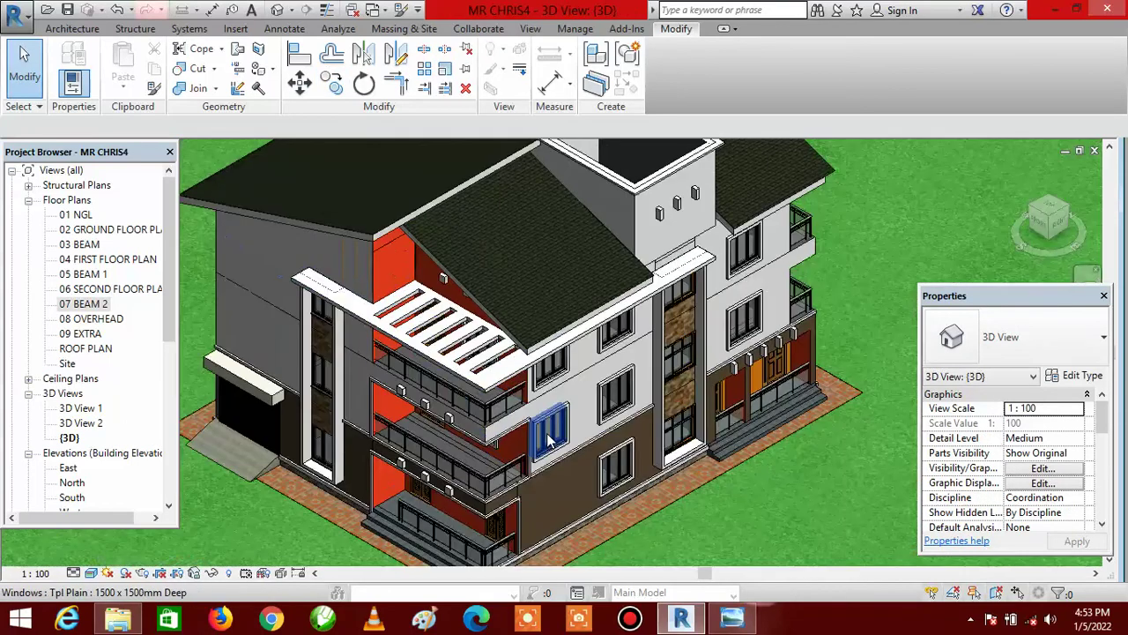
pyautogui.scroll(-3, 587, 319)
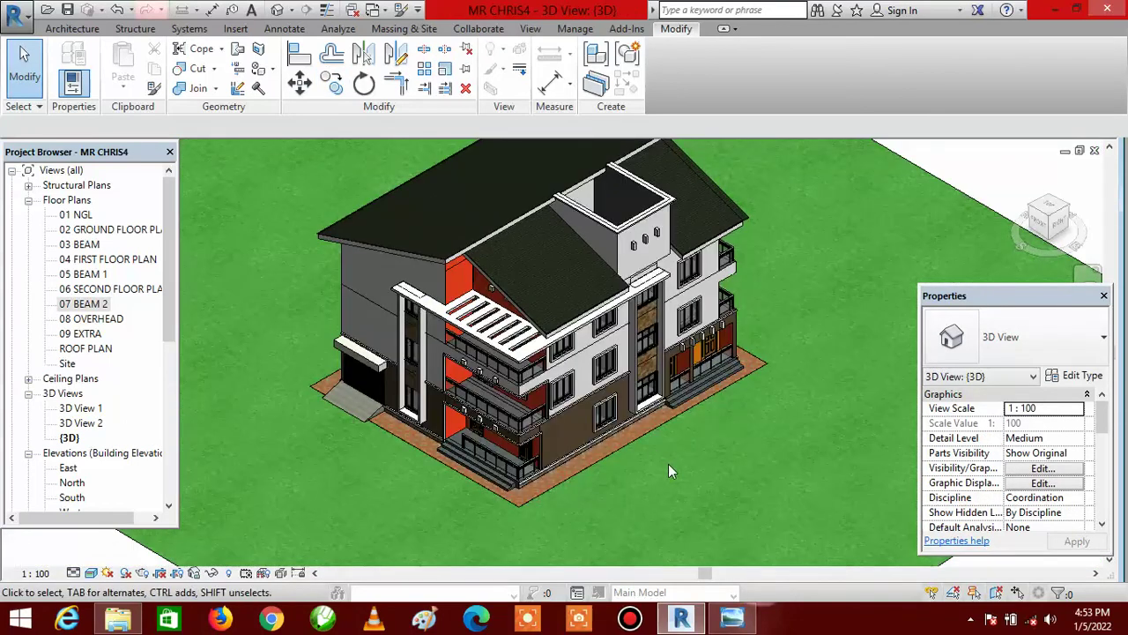
pyautogui.scroll(-3, 631, 354)
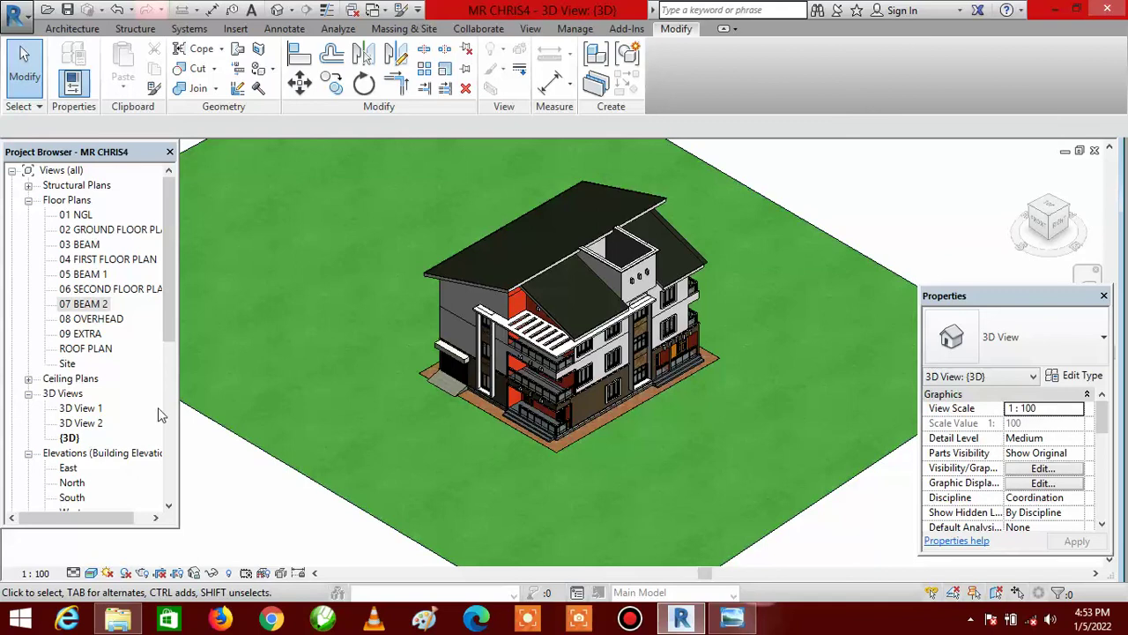
# - Open the perspective 3D View 1 and examine the underside of the slotted overhang above the top balcony
pyautogui.doubleClick(84, 409)
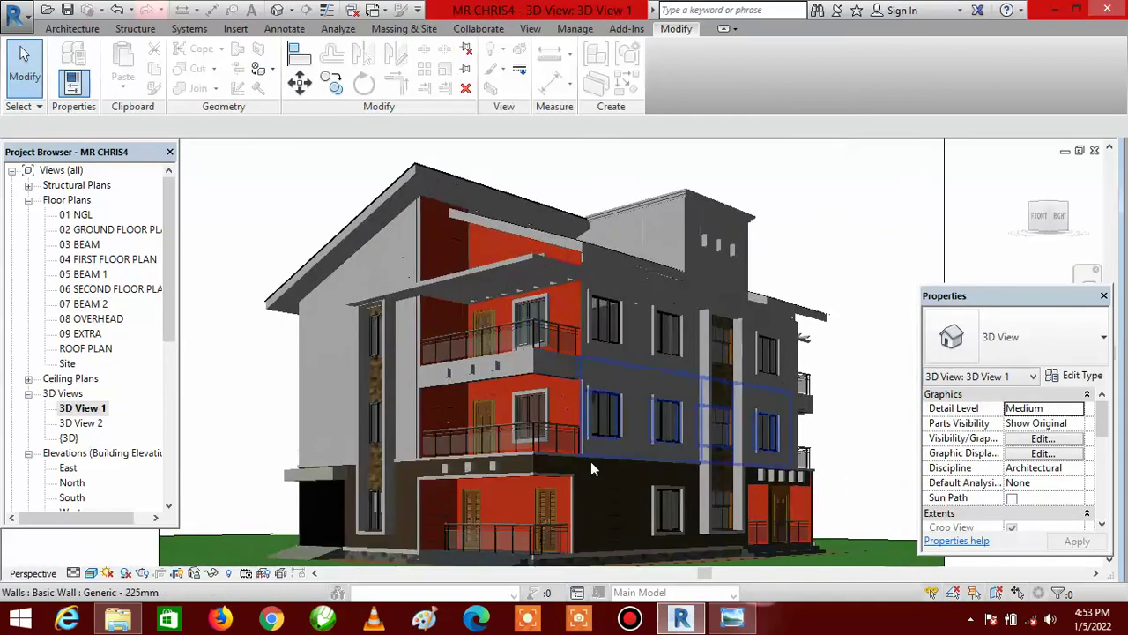
pyautogui.scroll(-1, 537, 344)
pyautogui.scroll(-2, 538, 344)
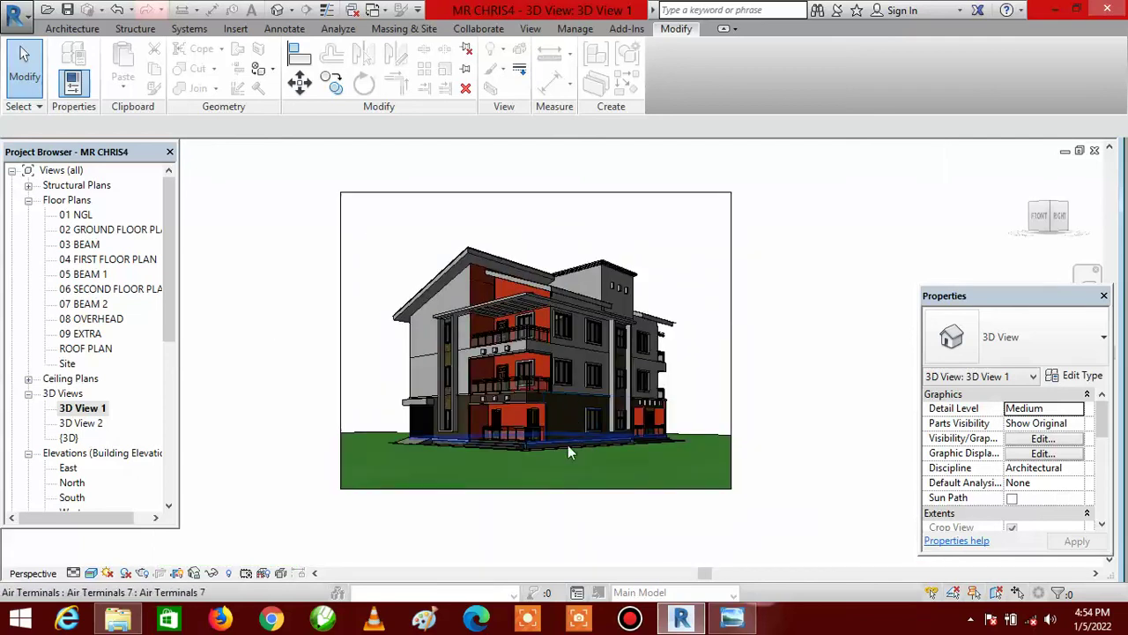
pyautogui.scroll(3, 565, 414)
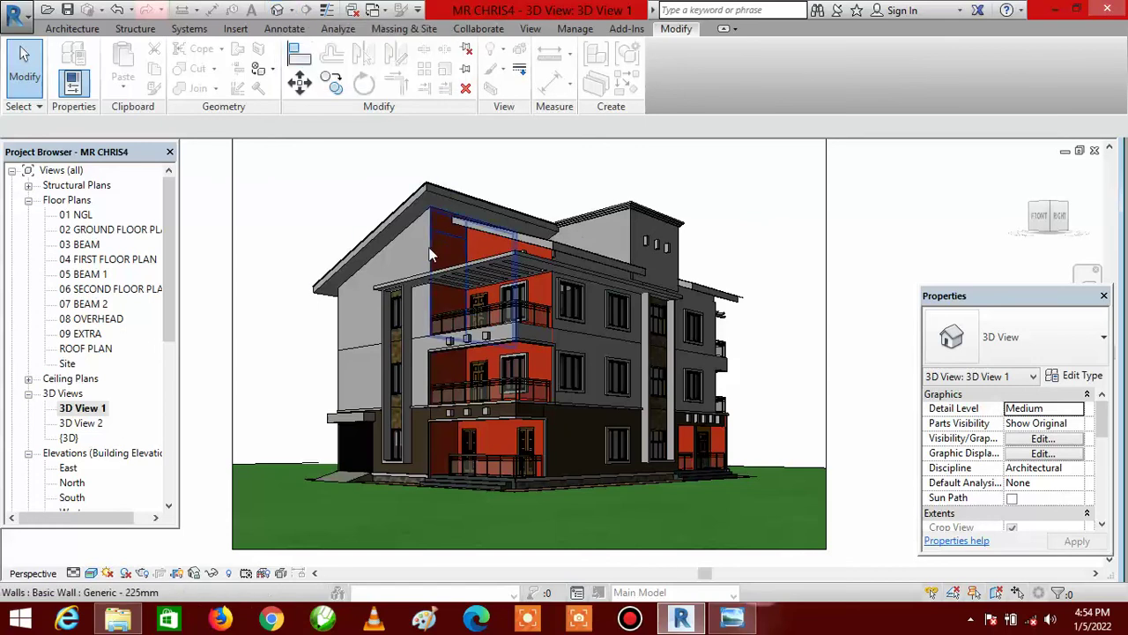
pyautogui.scroll(8, 430, 255)
pyautogui.scroll(-3, 441, 304)
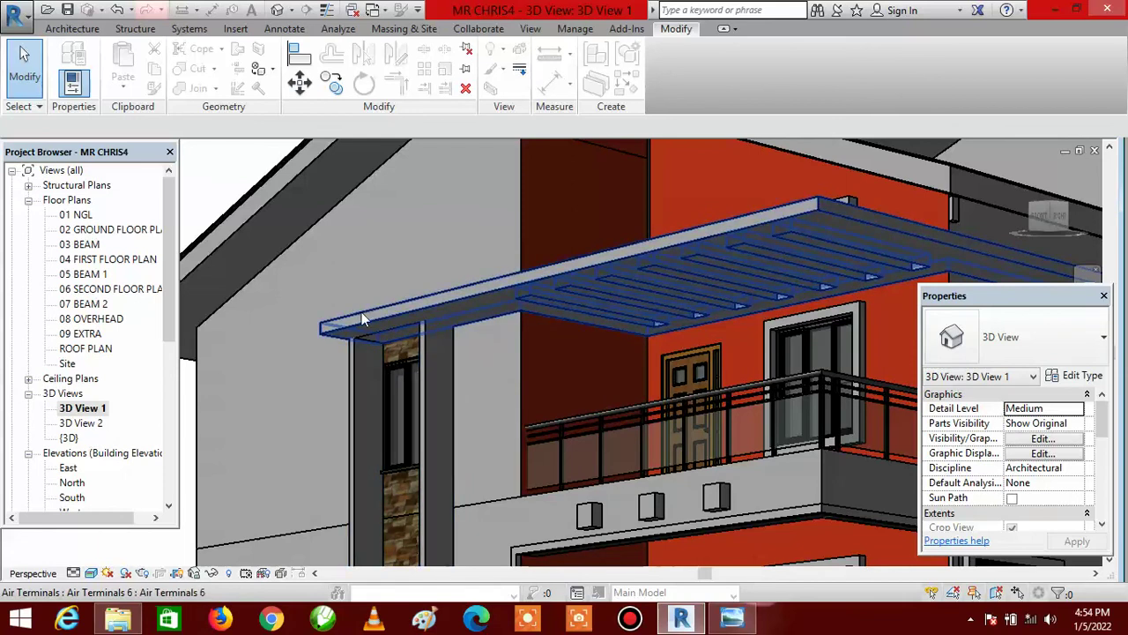
# - Inspect the overhang's far end above the tall side window, and the whole facade in perspective
pyautogui.scroll(-5, 362, 312)
pyautogui.keyDown('shift'); pyautogui.moveTo(387, 299); pyautogui.dragTo(657, 303, button='middle'); pyautogui.keyUp('shift')
pyautogui.scroll(5, 671, 323)
pyautogui.scroll(6, 671, 323)
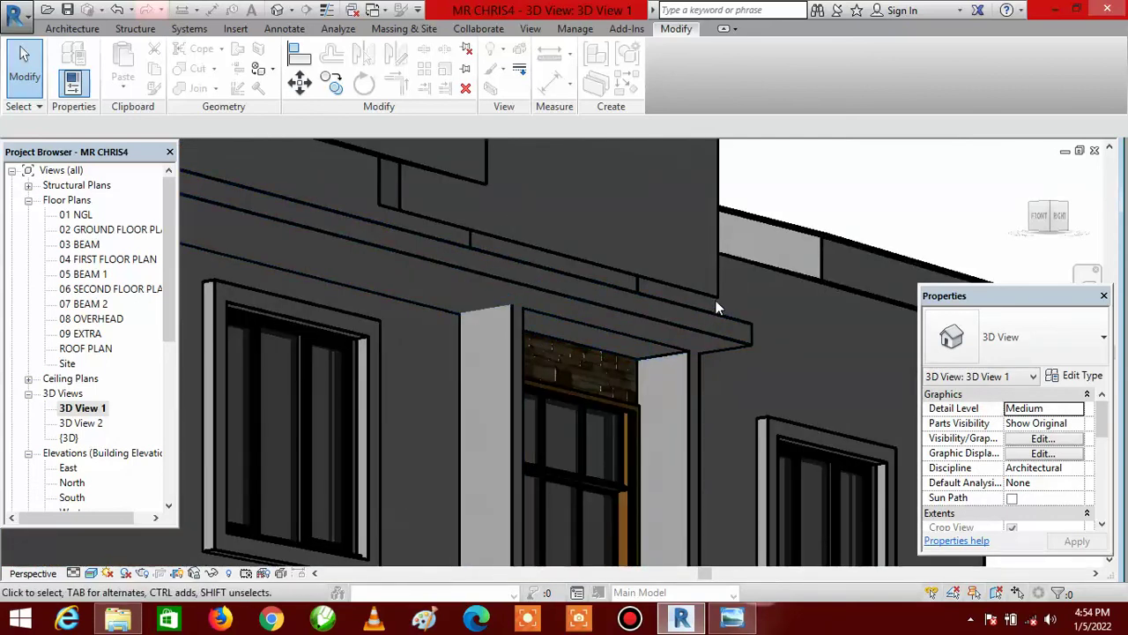
pyautogui.scroll(-7, 751, 300)
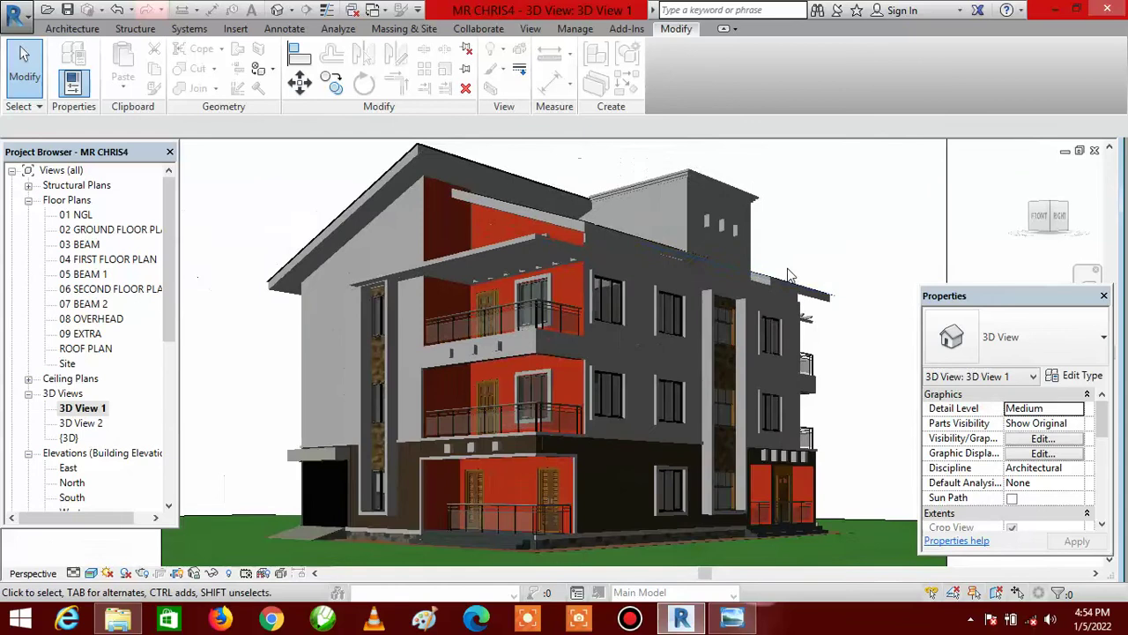
pyautogui.scroll(-3, 776, 268)
pyautogui.scroll(2, 663, 304)
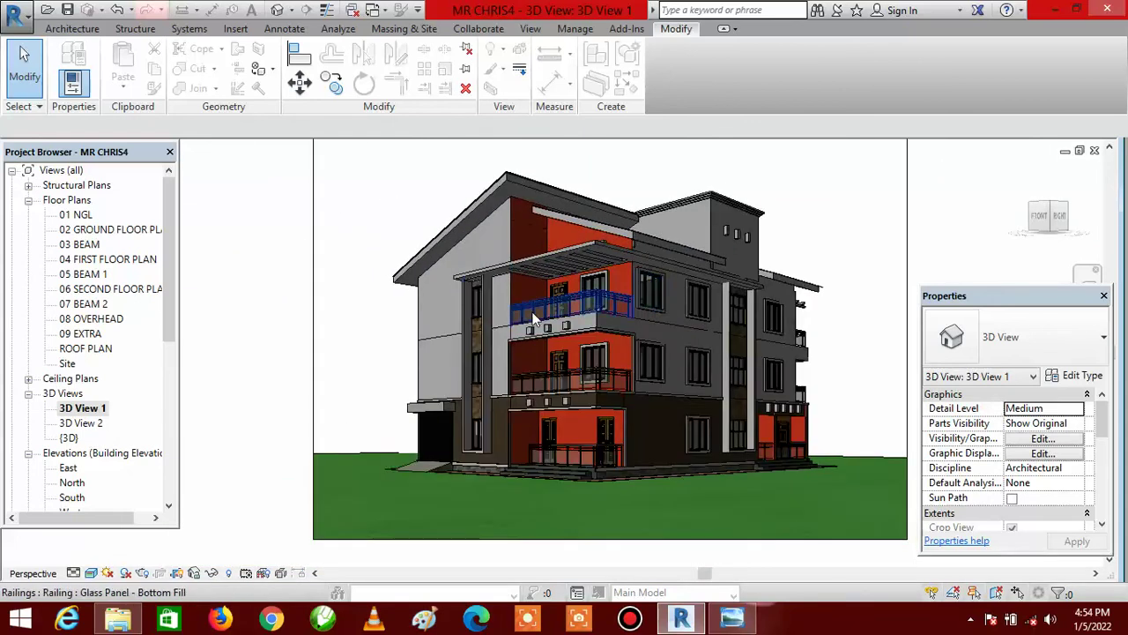
pyautogui.scroll(-2, 527, 309)
# - Return to the {3D} view and compare the slotted overhang with the reference house images in Windows Photo Viewer
pyautogui.click(277, 10)
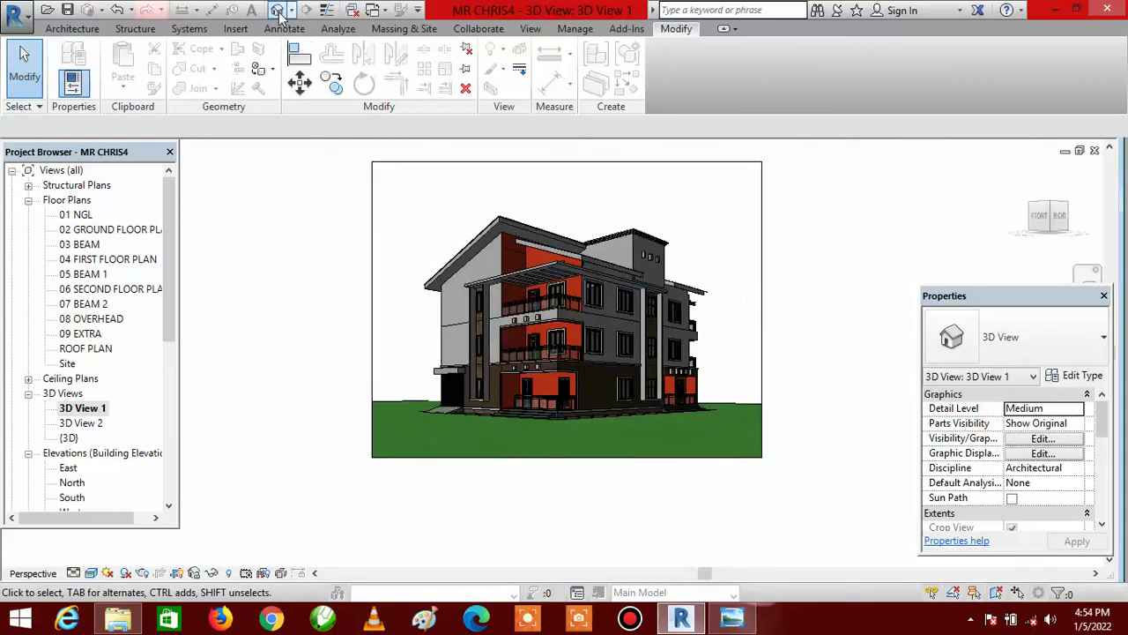
pyautogui.scroll(6, 553, 346)
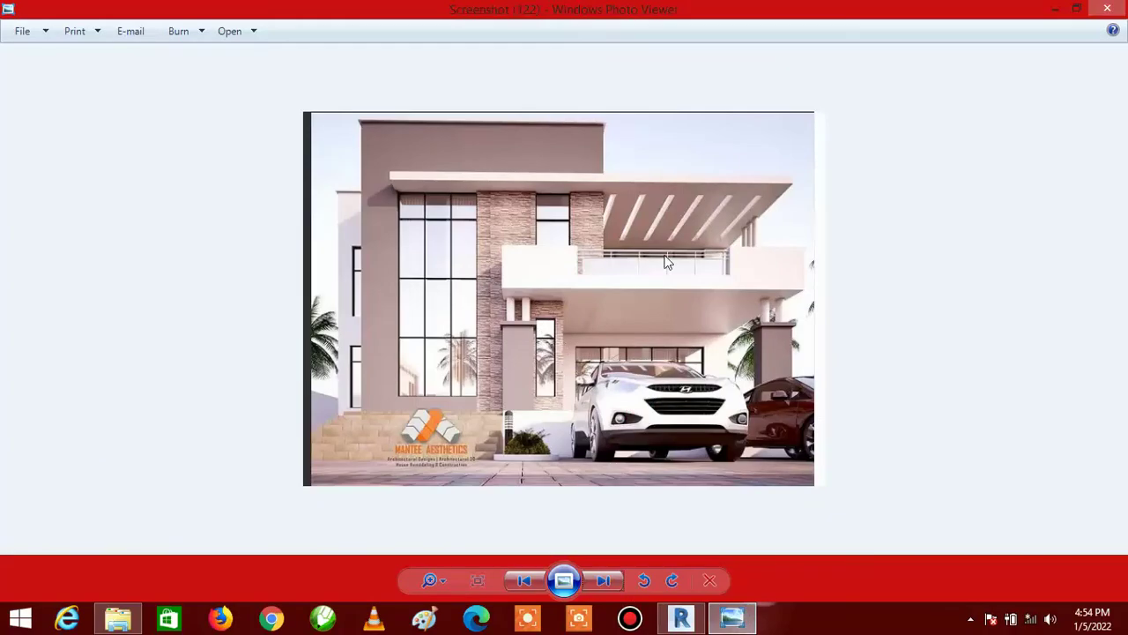
pyautogui.click(531, 578)
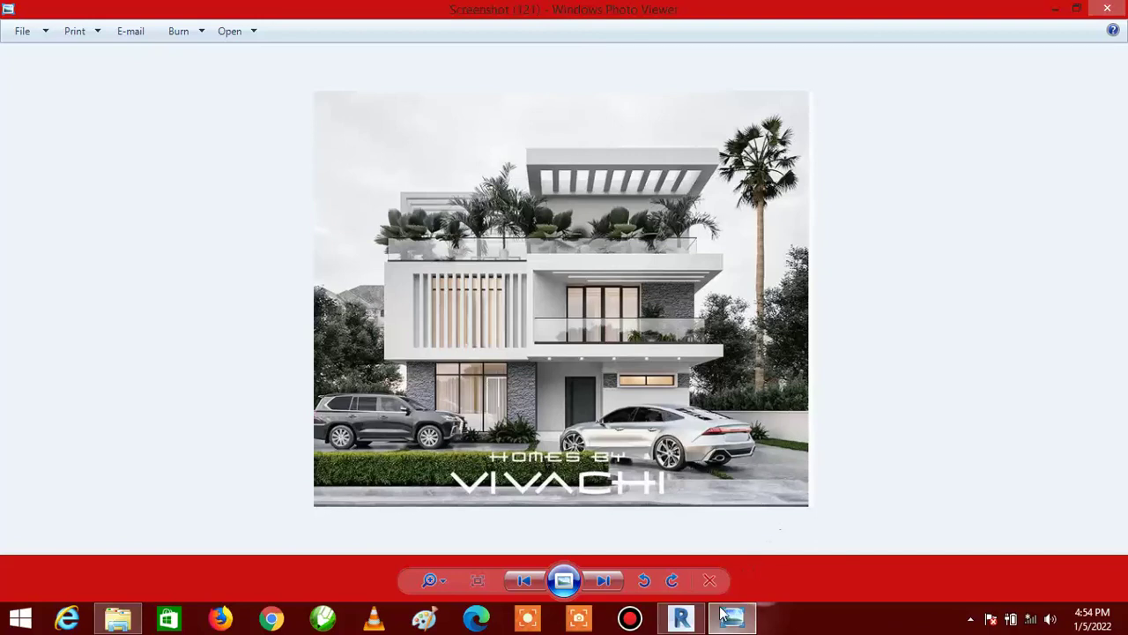
pyautogui.click(731, 491)
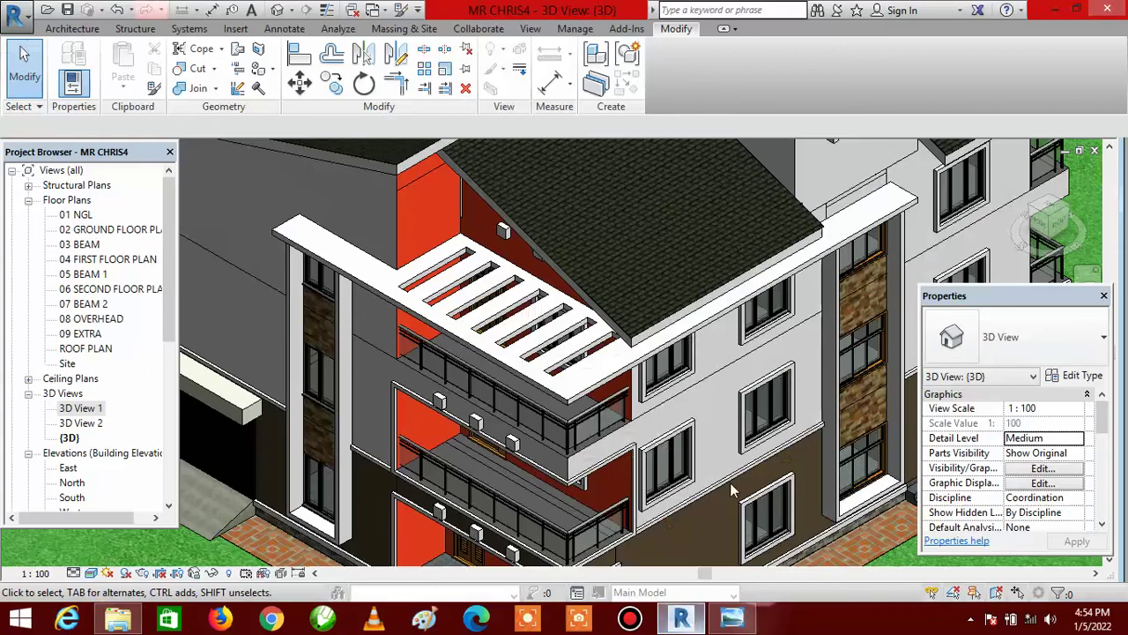
pyautogui.scroll(-4, 501, 280)
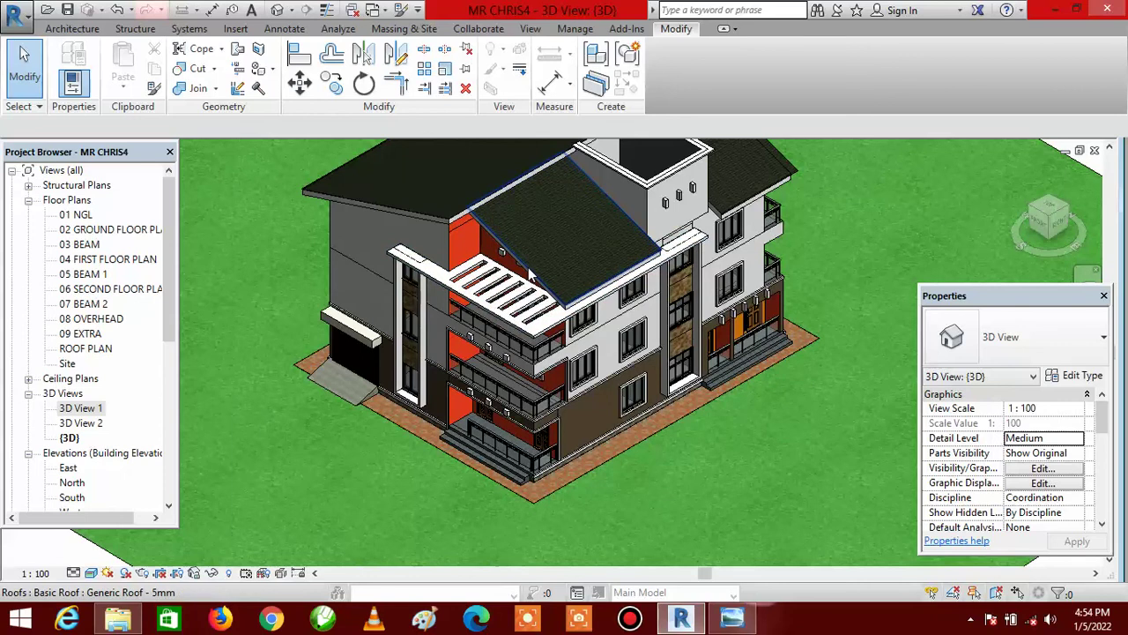
pyautogui.scroll(-1, 605, 275)
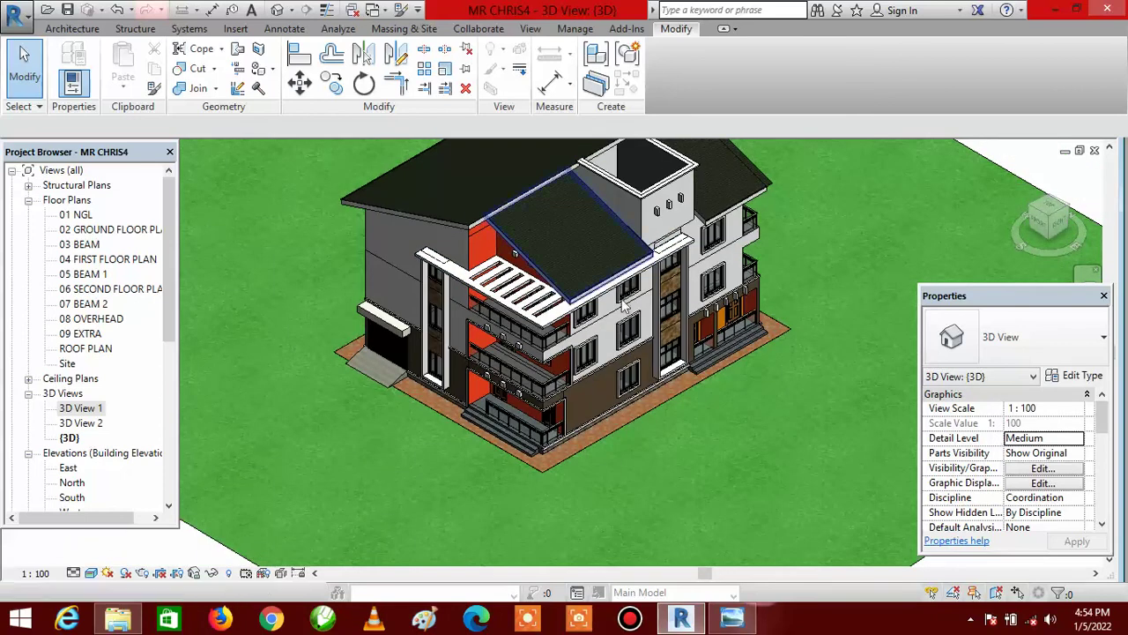
pyautogui.scroll(-2, 604, 280)
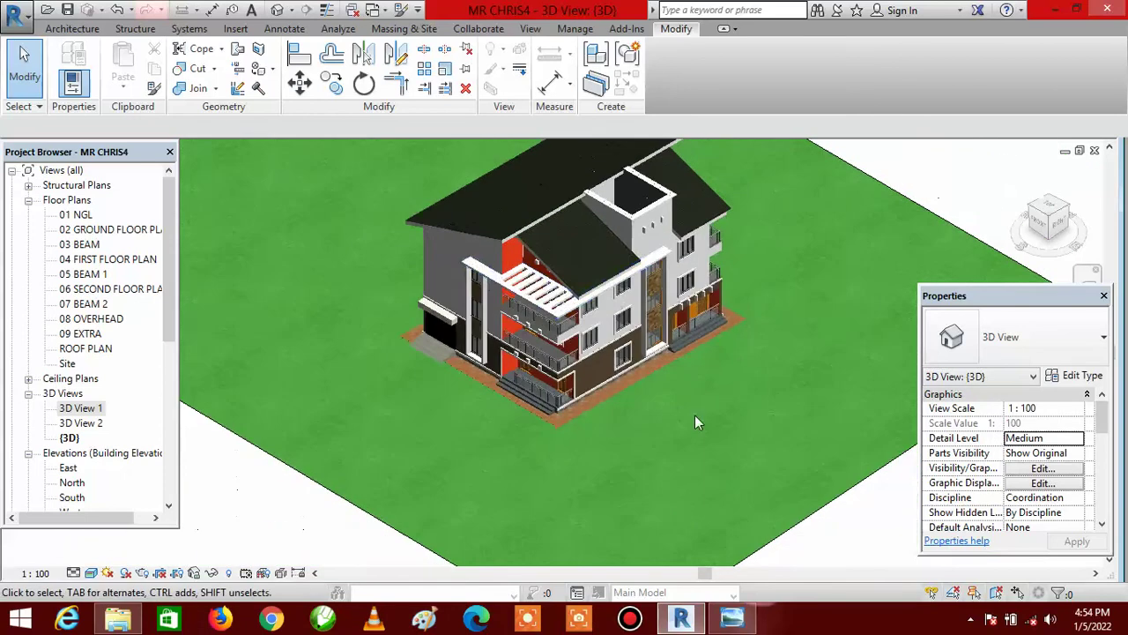
pyautogui.click(970, 620)
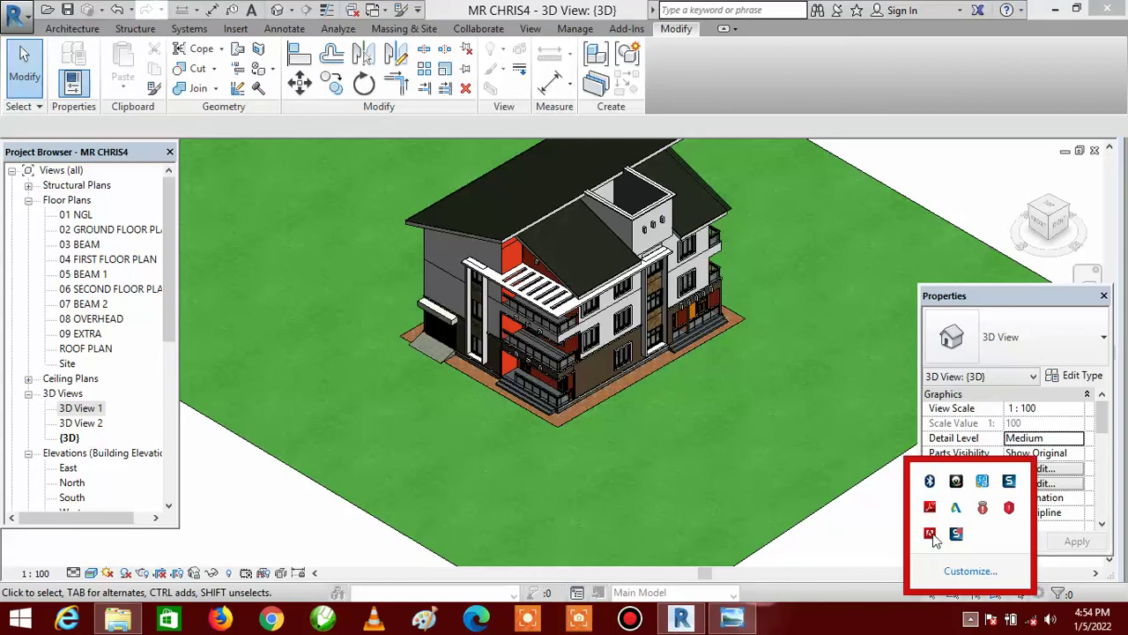